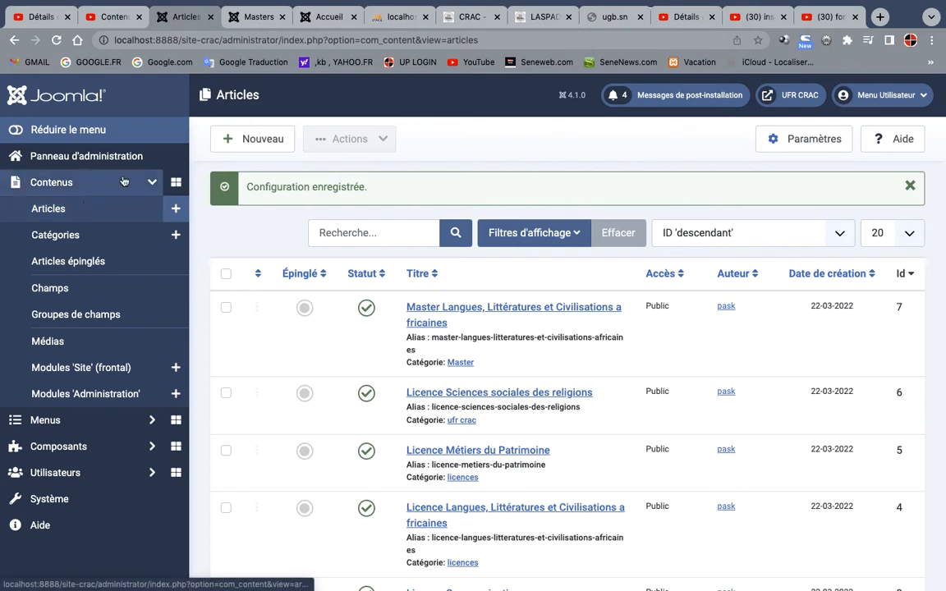
Start a new article, then in Finder open the documentation centre text file from Bureau > initiation aux cms > site > bibliotheque
click(261, 141)
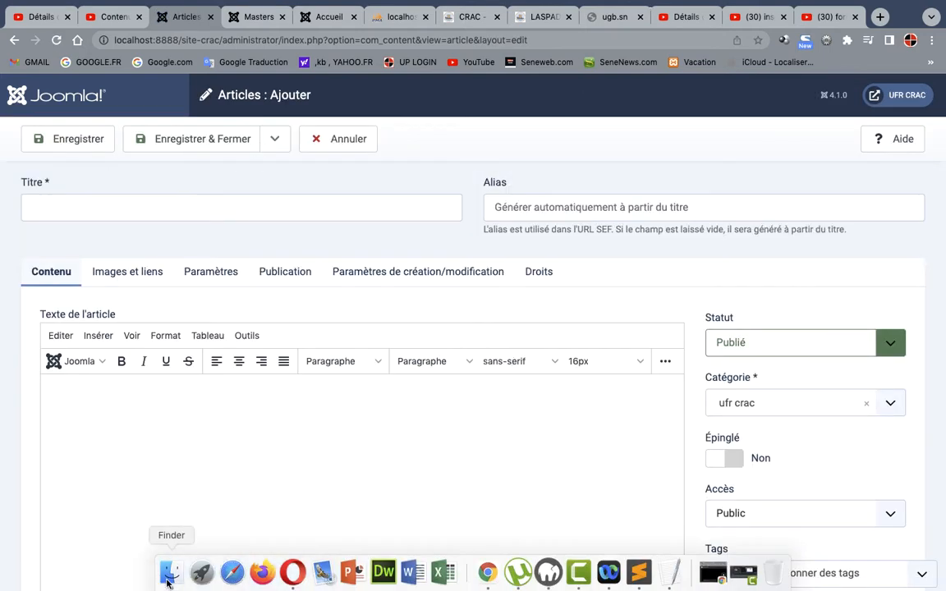
click(169, 582)
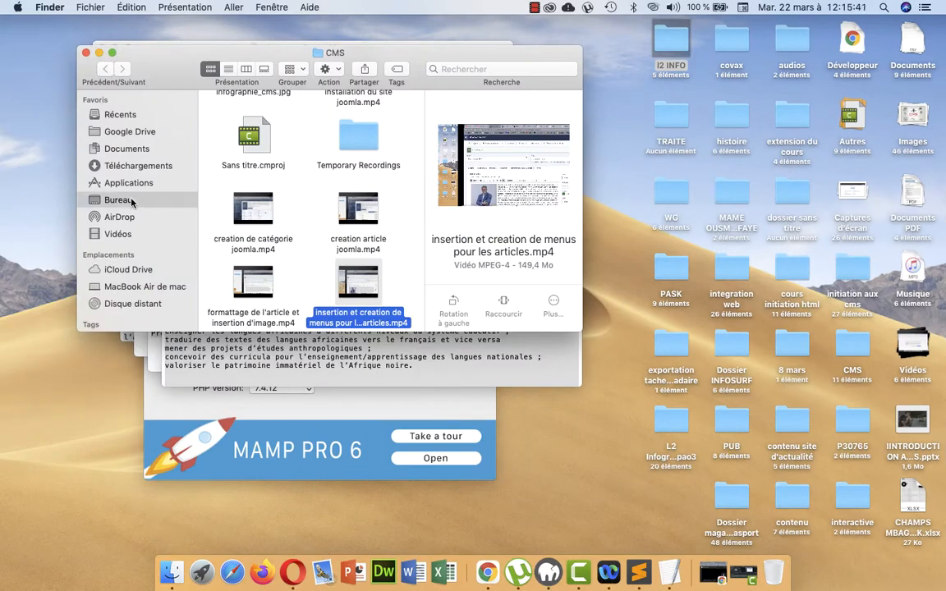
click(123, 199)
scroll(334, 249, down, 5)
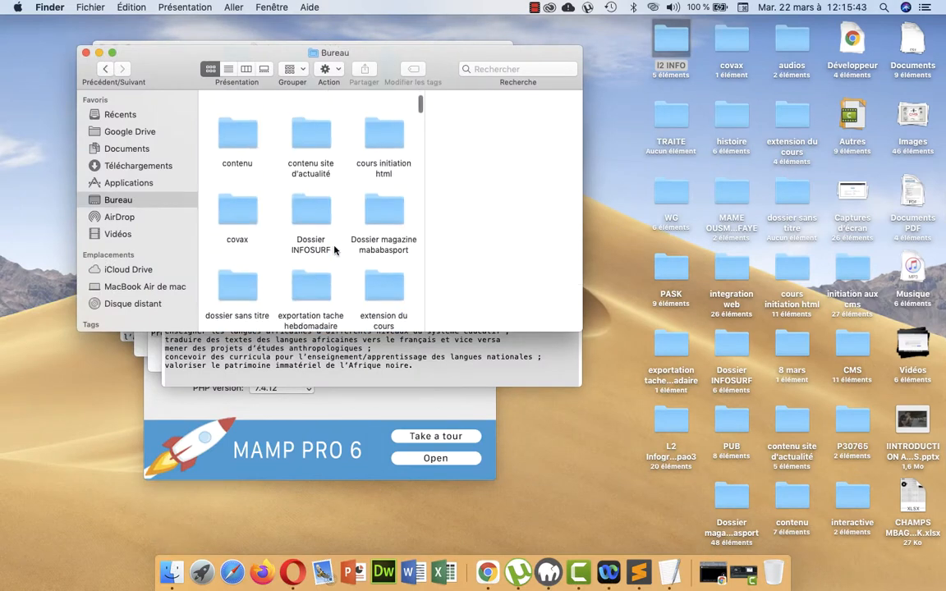
scroll(334, 250, down, 2)
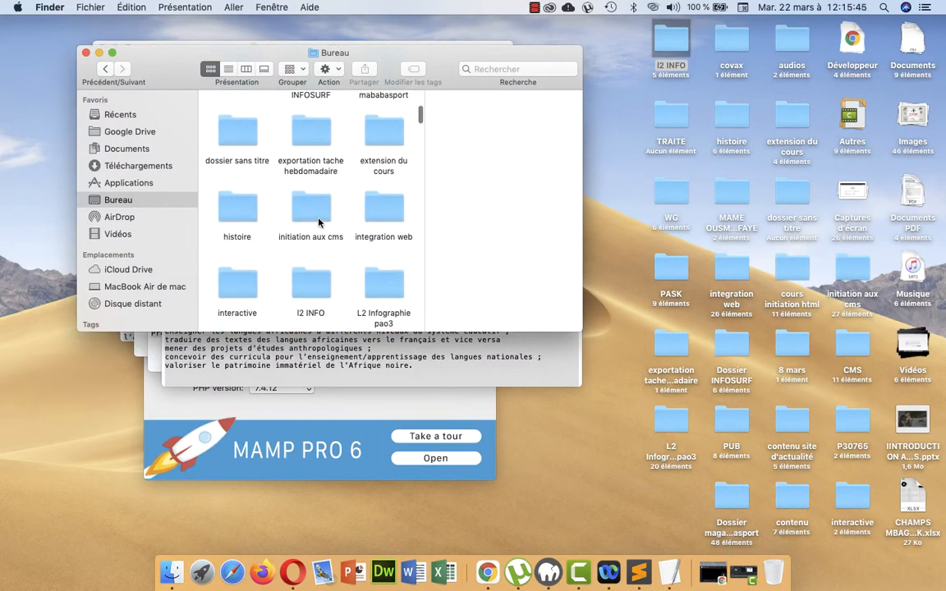
double_click(286, 195)
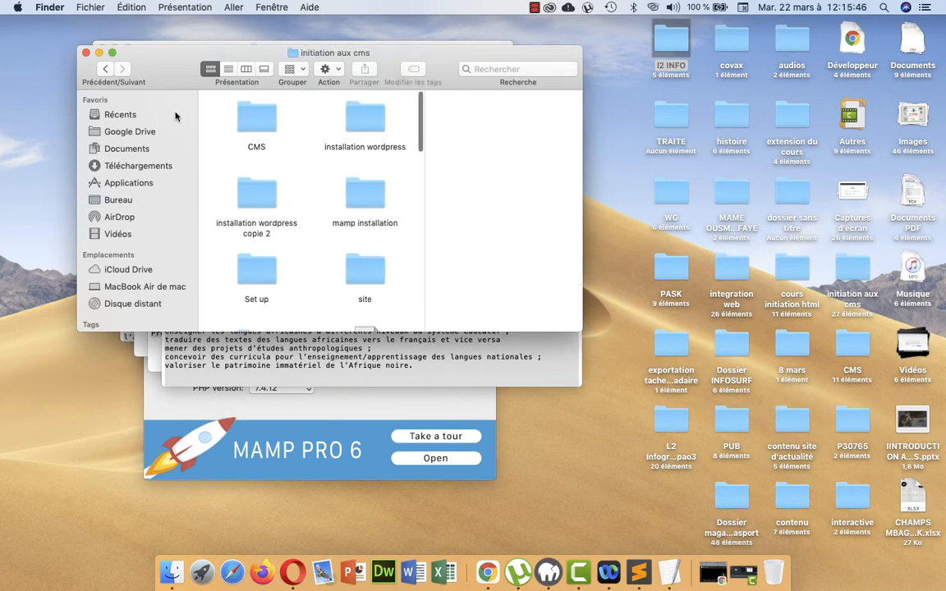
click(112, 52)
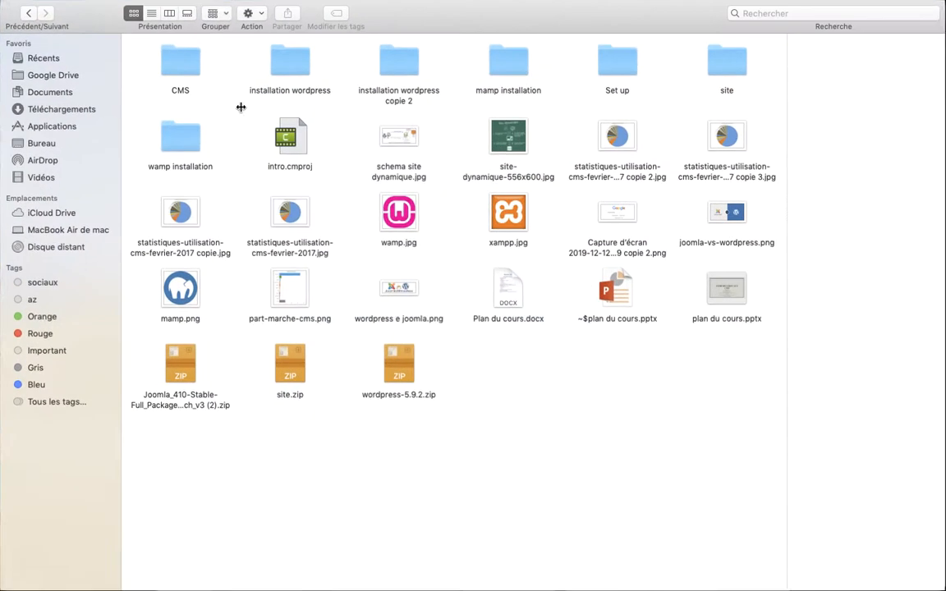
double_click(729, 70)
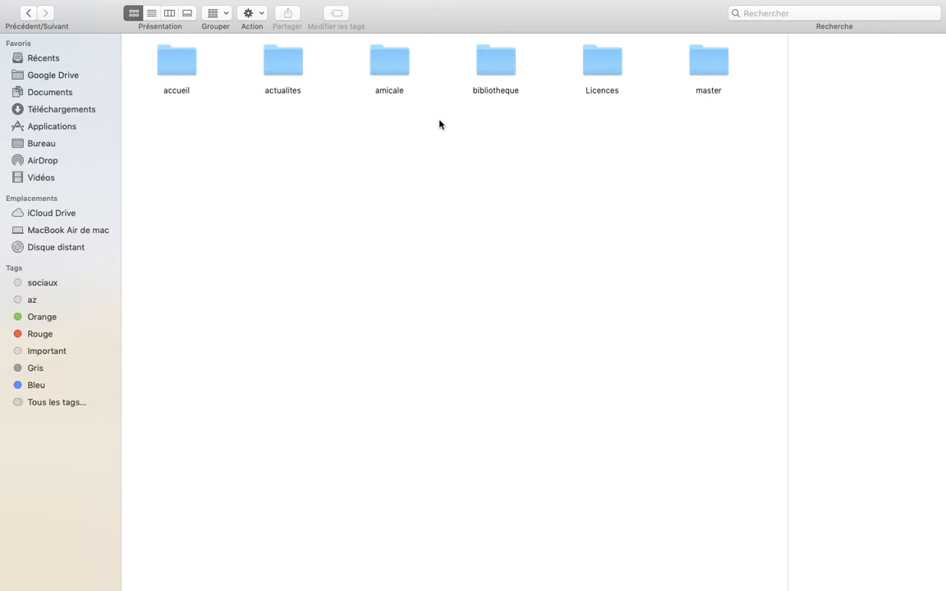
double_click(488, 65)
double_click(277, 64)
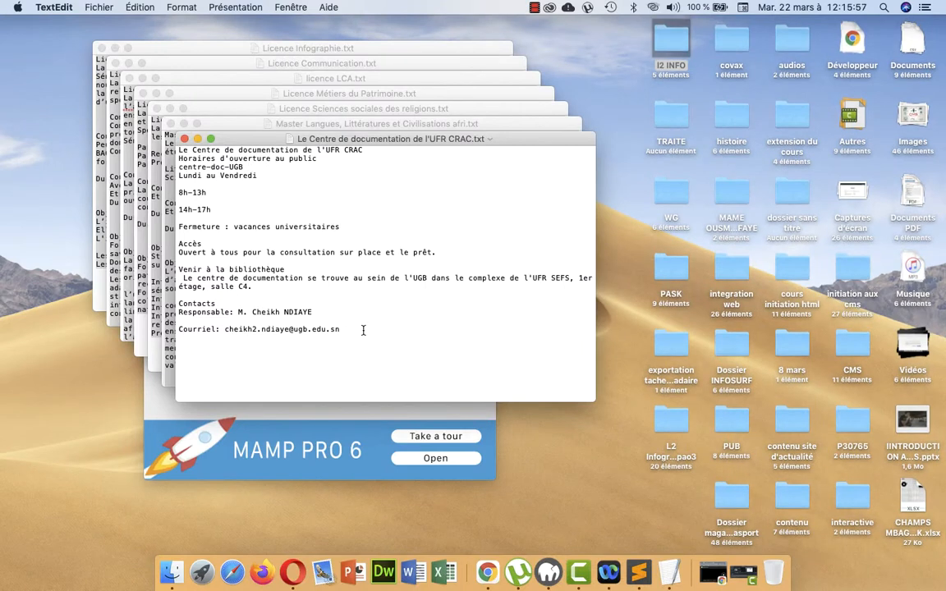
Copy the whole text of the documentation centre file and paste it into the new article's body in Chrome
drag(363, 330, 169, 143)
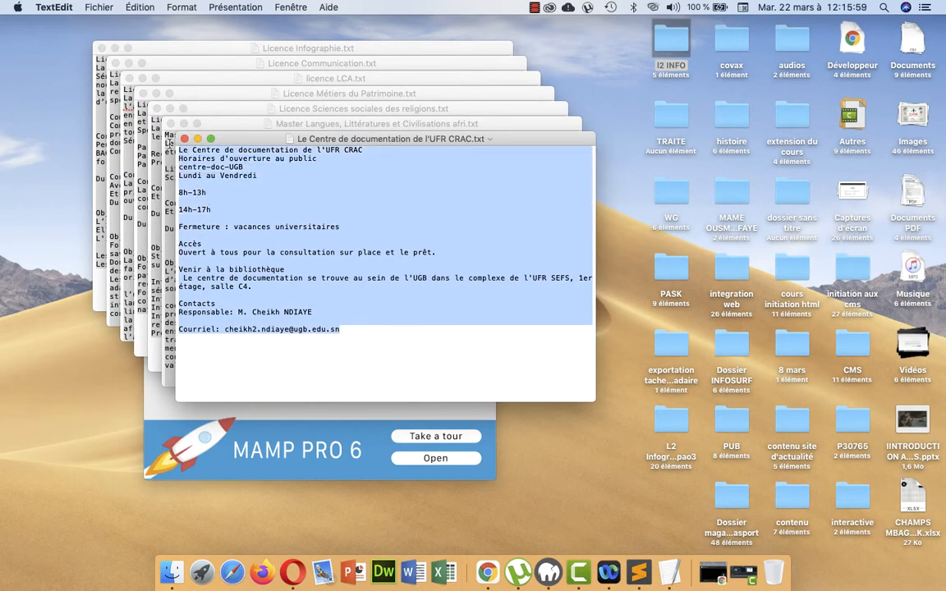
key(super+c)
click(488, 573)
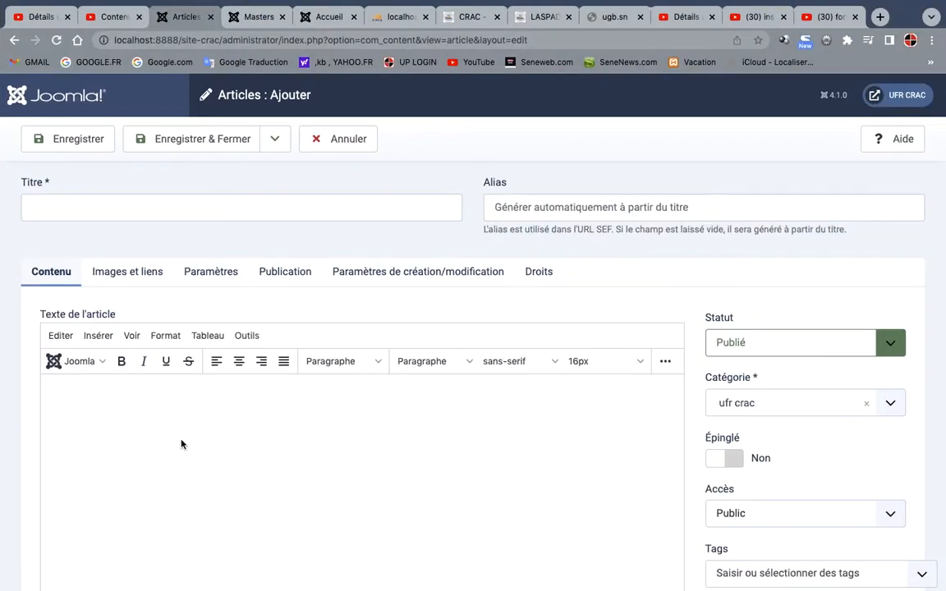
click(181, 444)
key(super+v)
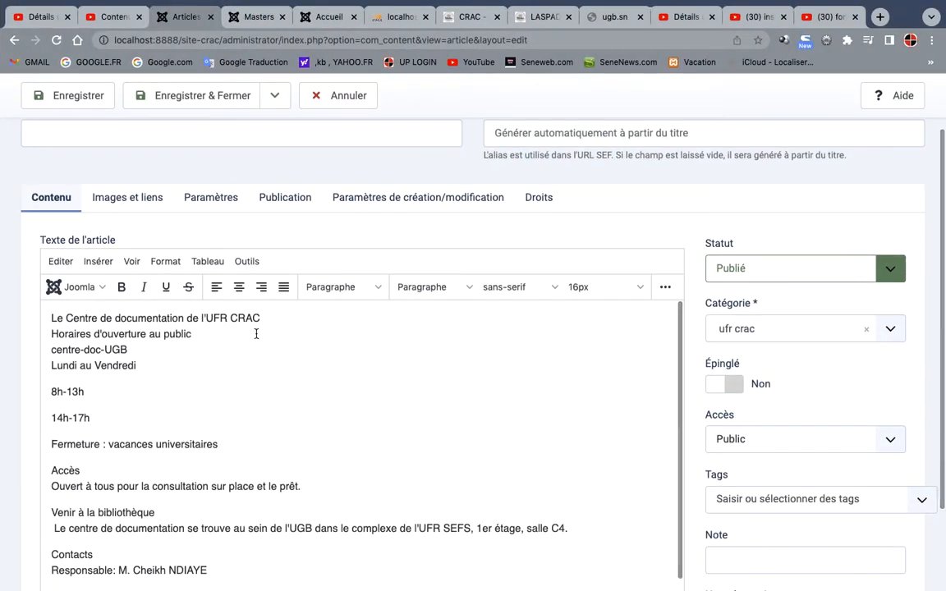
Move the line "Le Centre de documentation de l'UFR CRAC" from the body into the title and set the category to Bibliotheque
drag(261, 318, 45, 316)
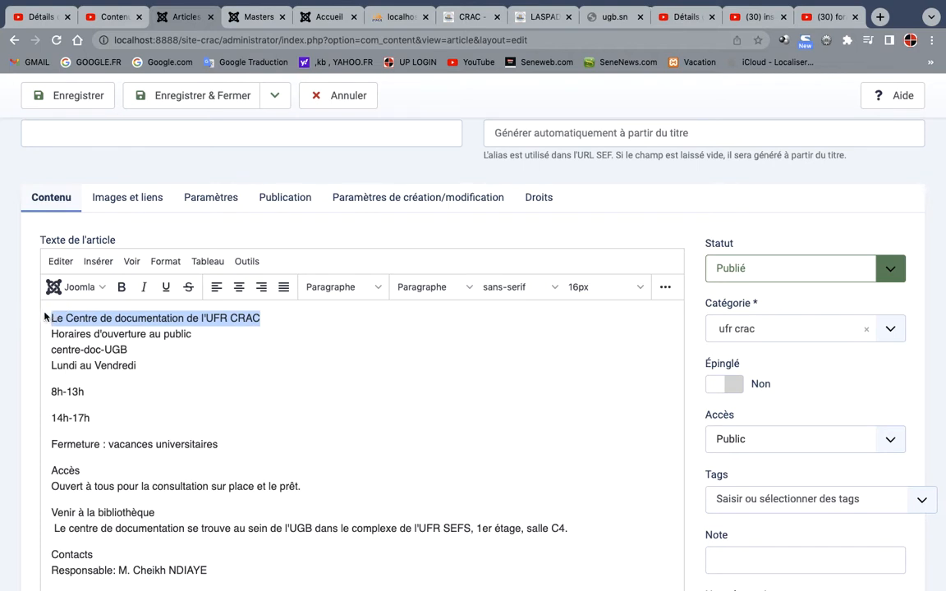
key(BackSpace)
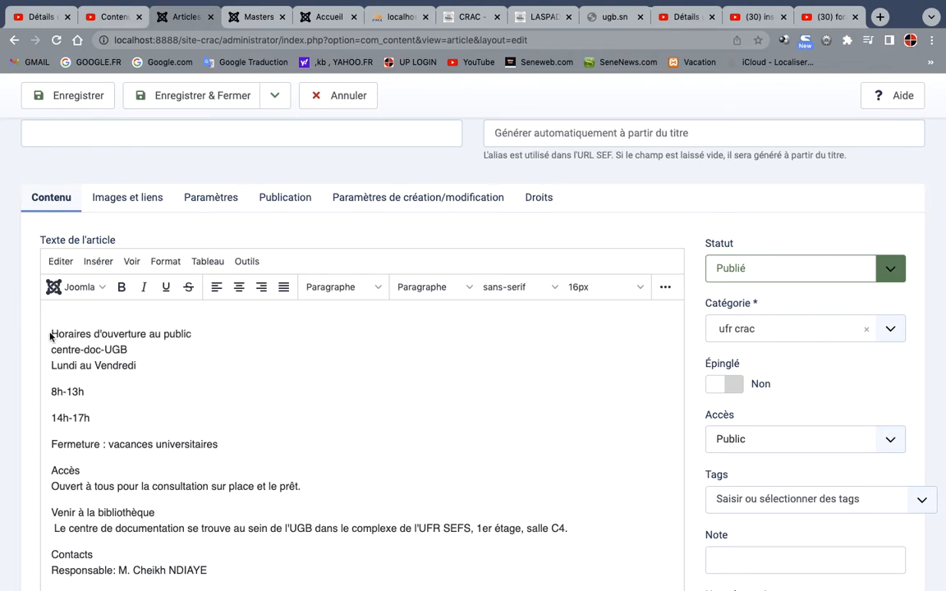
key(BackSpace)
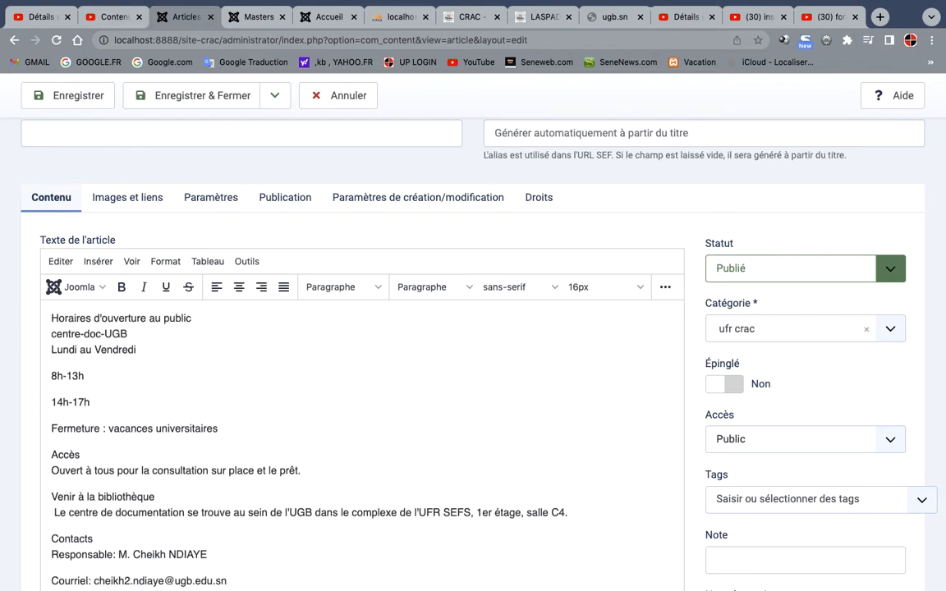
click(130, 140)
key(super+v)
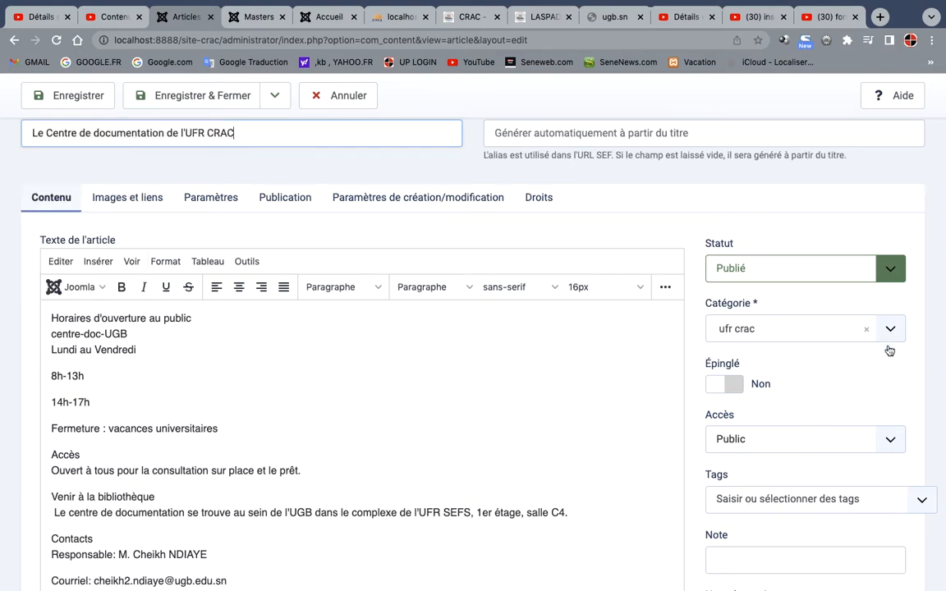
click(801, 322)
click(800, 466)
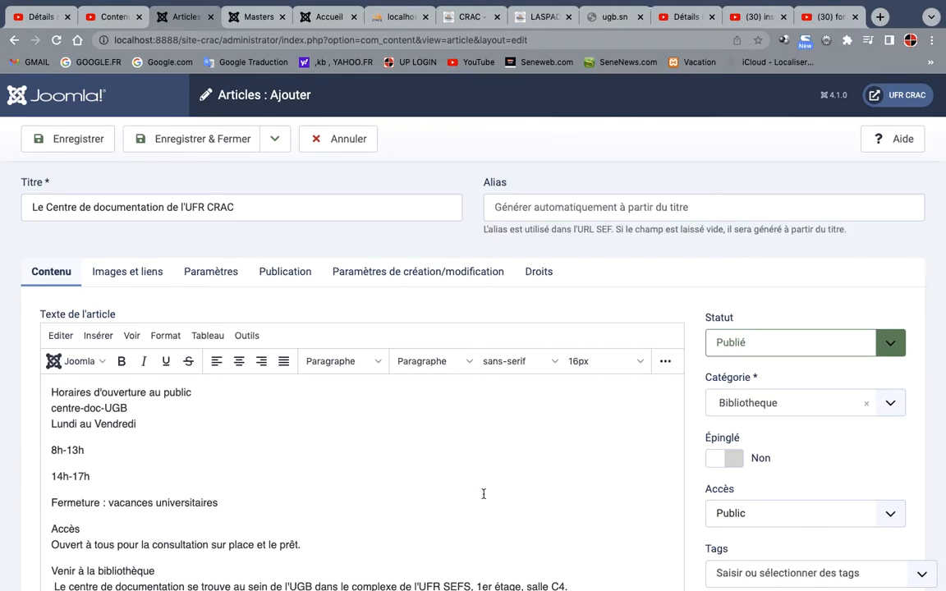
Upload bibliotheque.jpg from the initiation aux cms > site > bibliotheque folder on Bureau to the article's media library
scroll(484, 496, down, 1)
scroll(483, 499, down, 5)
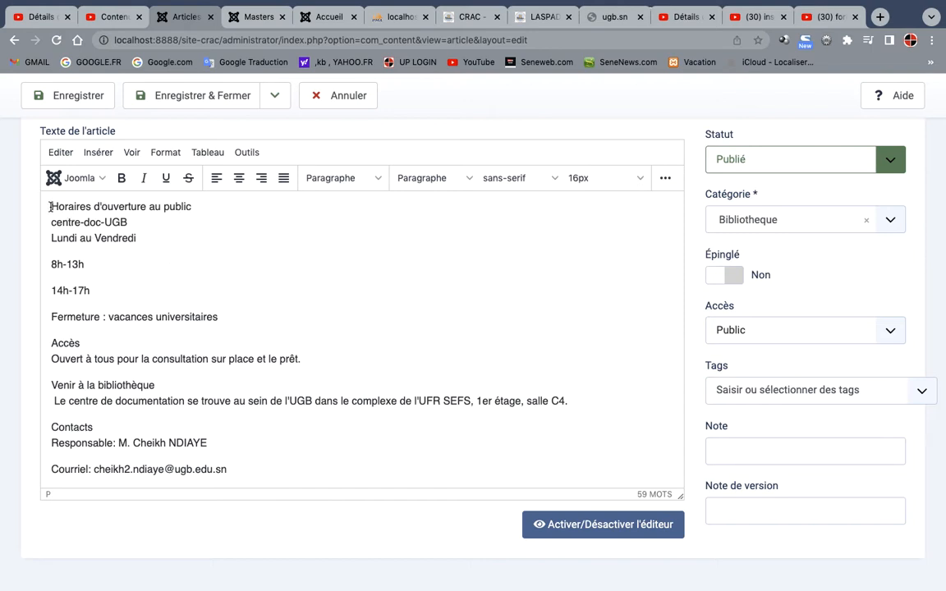
click(94, 174)
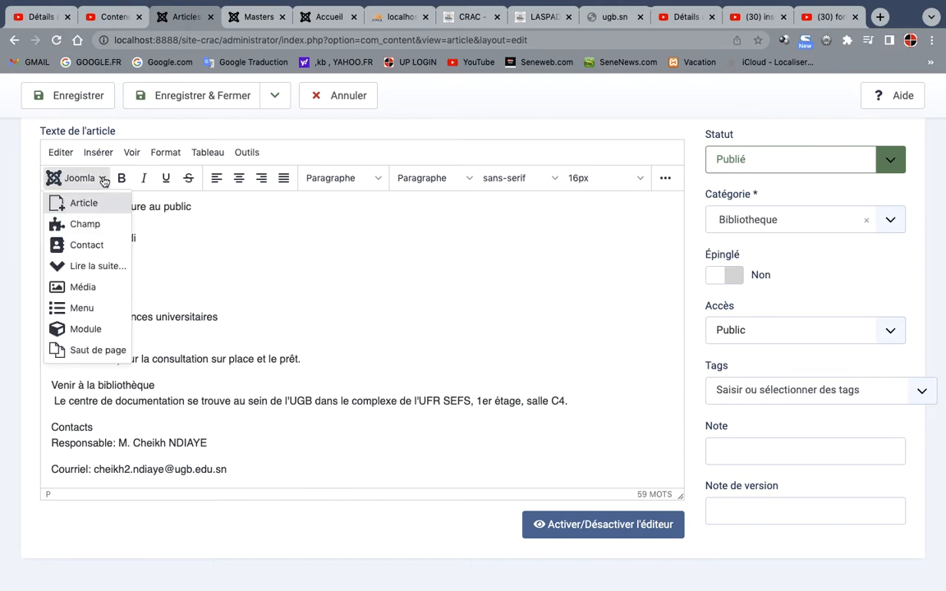
click(85, 287)
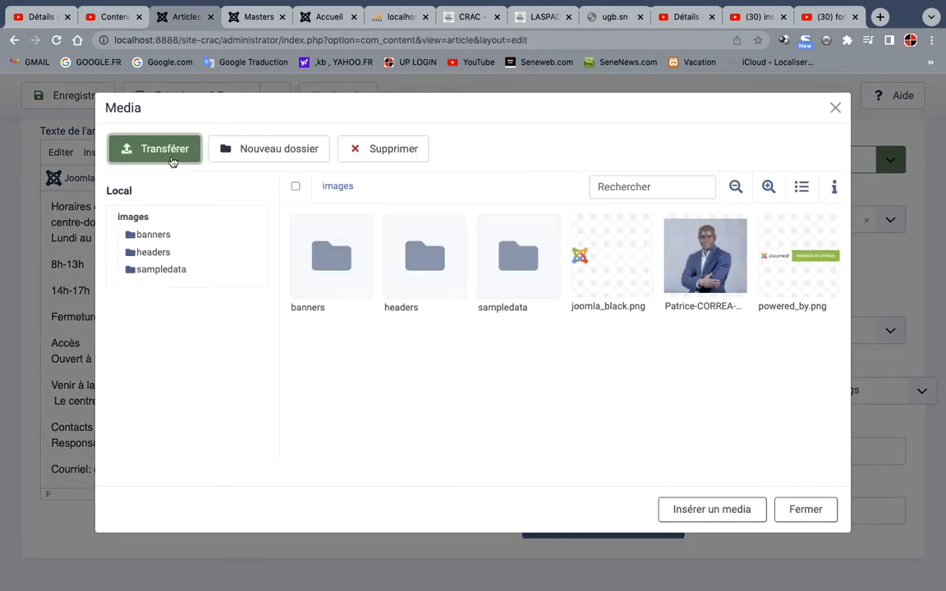
click(172, 162)
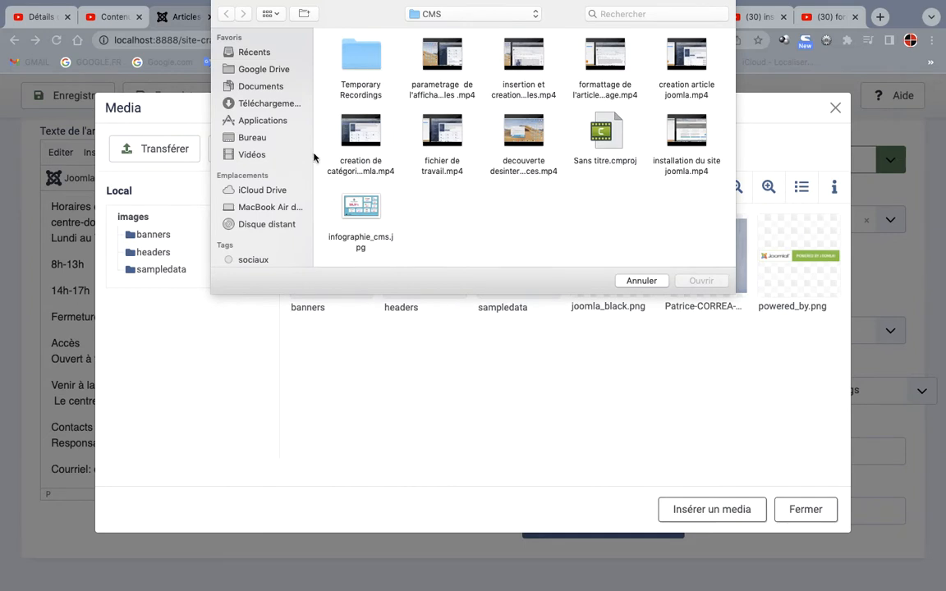
click(257, 139)
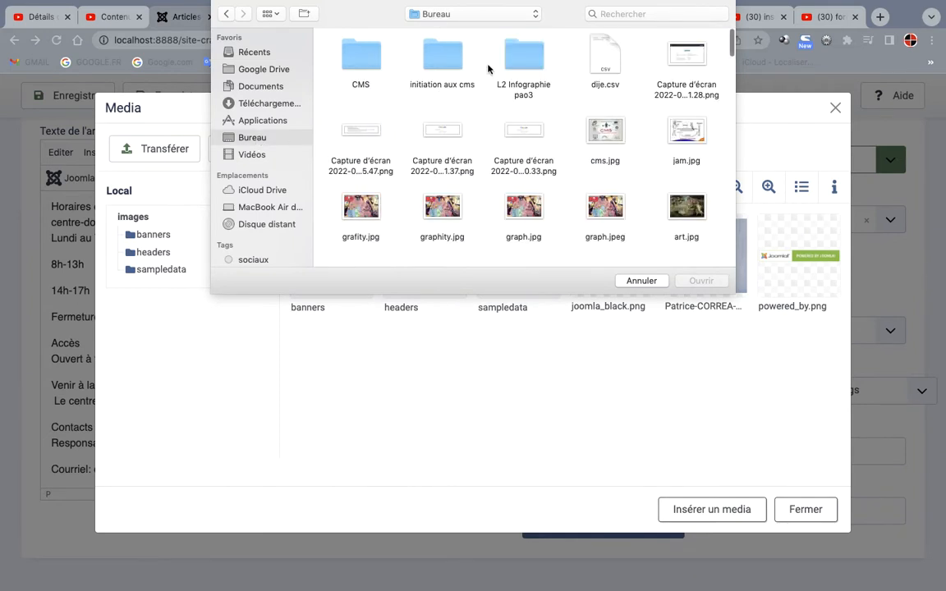
double_click(458, 60)
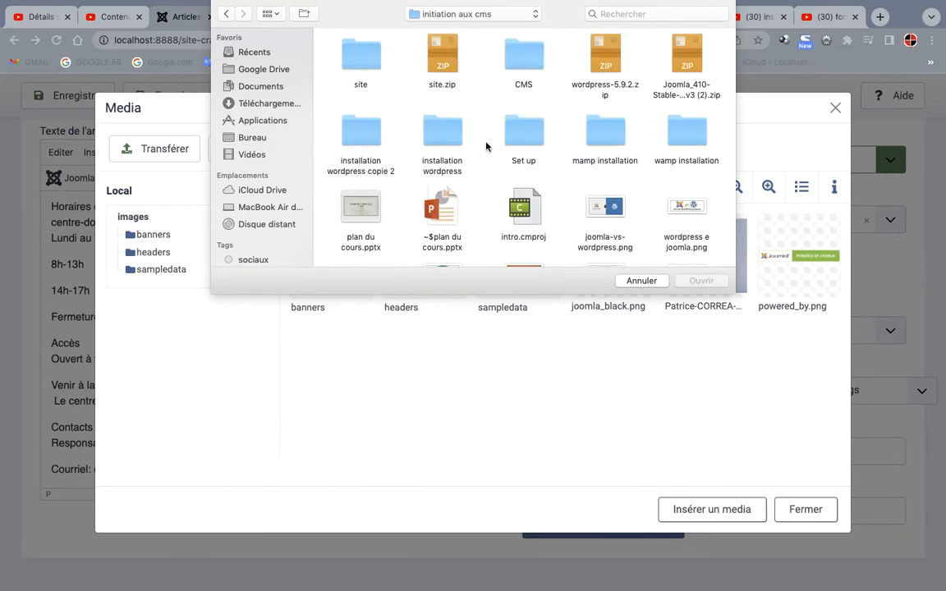
double_click(369, 65)
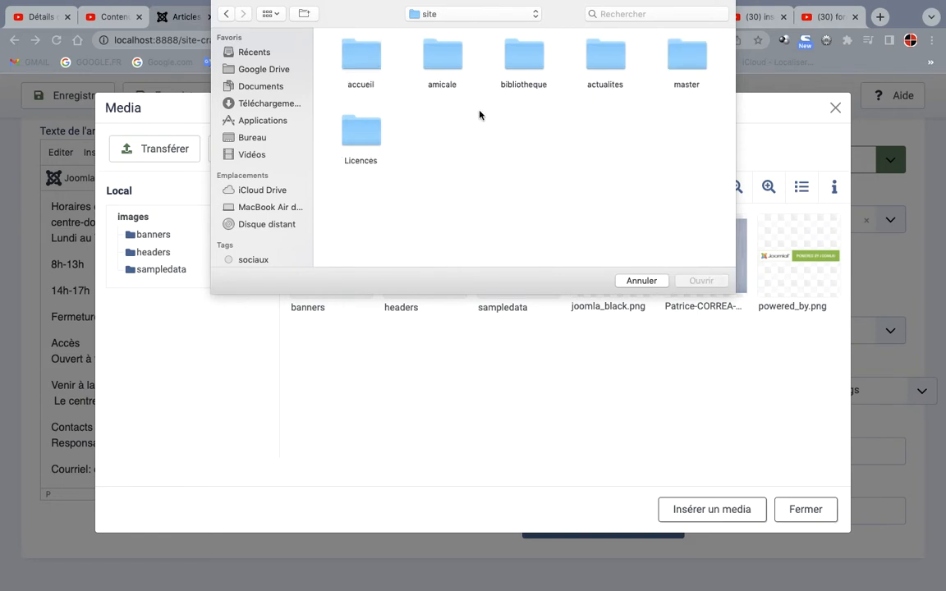
click(522, 66)
double_click(522, 66)
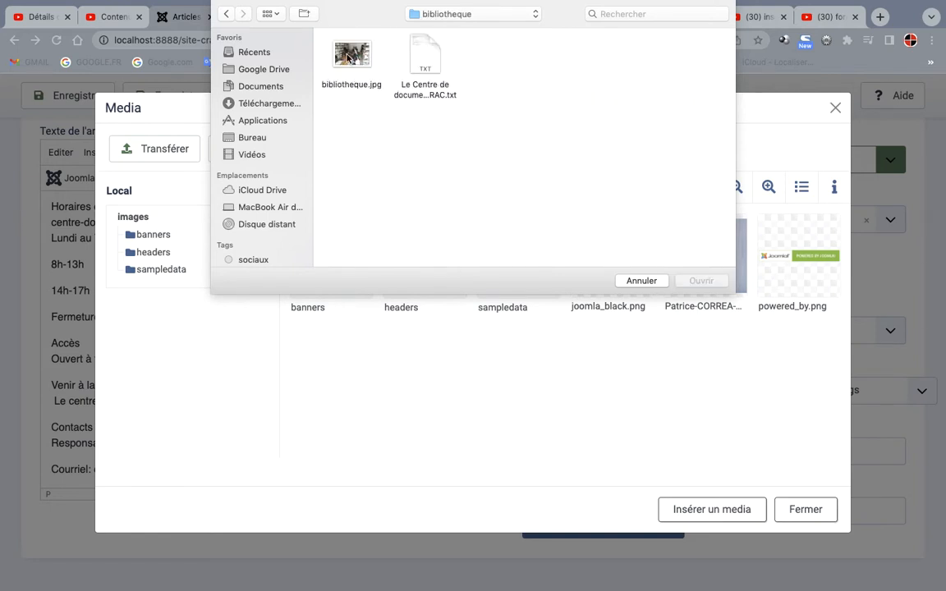
click(351, 56)
click(702, 281)
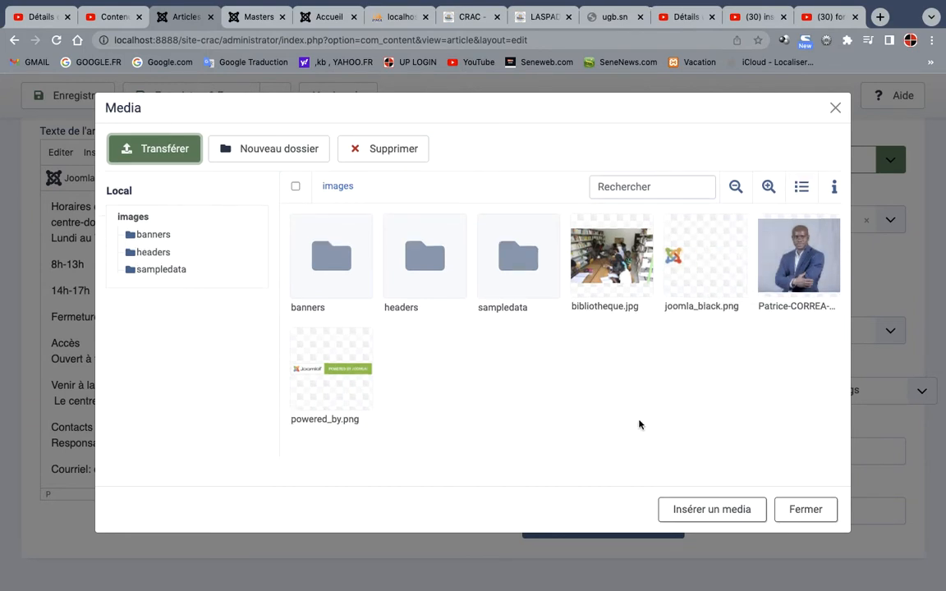
Insert bibliotheque.jpg into the article body before the "Horaires d'ouverture au public" line
click(611, 255)
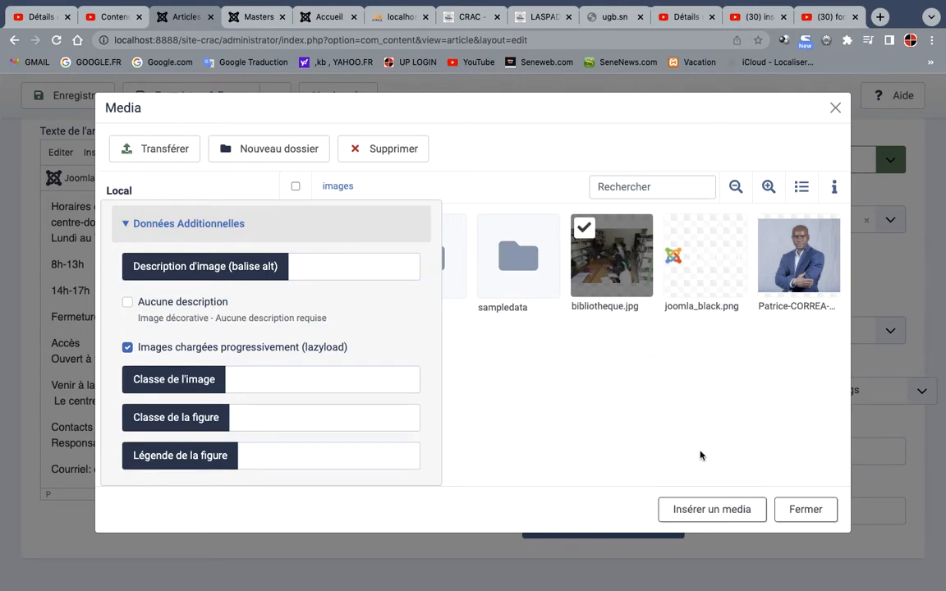
click(708, 510)
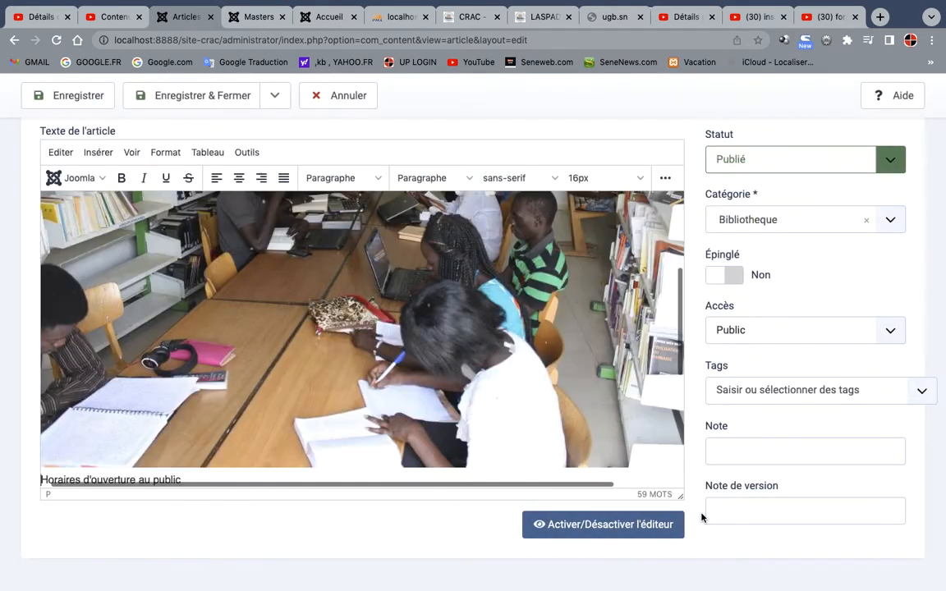
scroll(514, 394, down, 5)
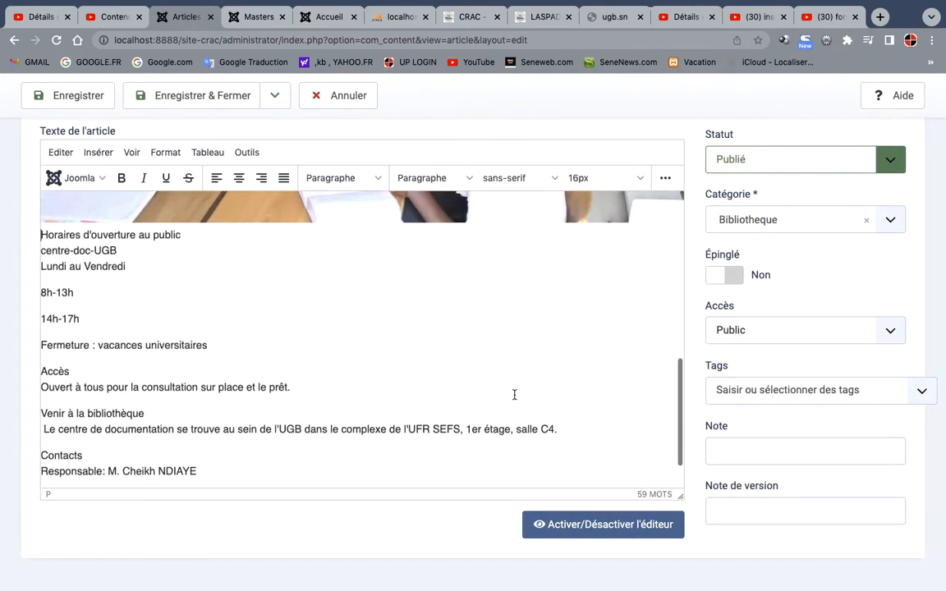
scroll(514, 395, up, 1)
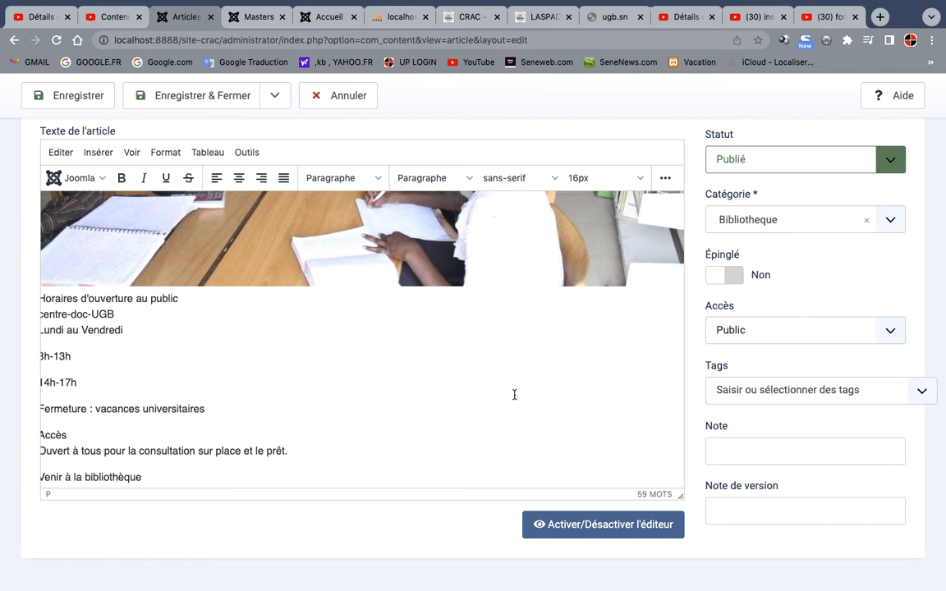
Examine the HTML source of the article body and return to the visual editor
click(597, 525)
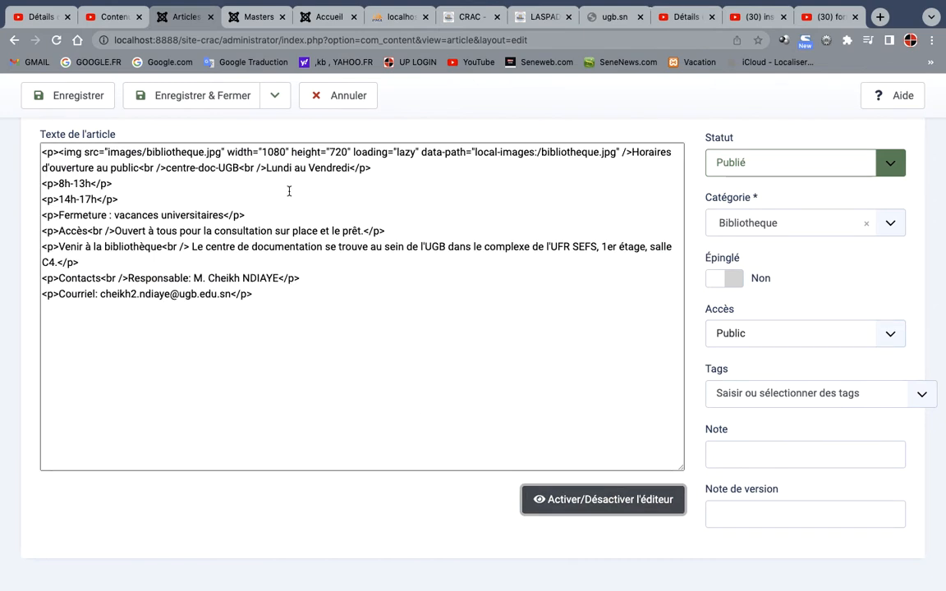
click(618, 152)
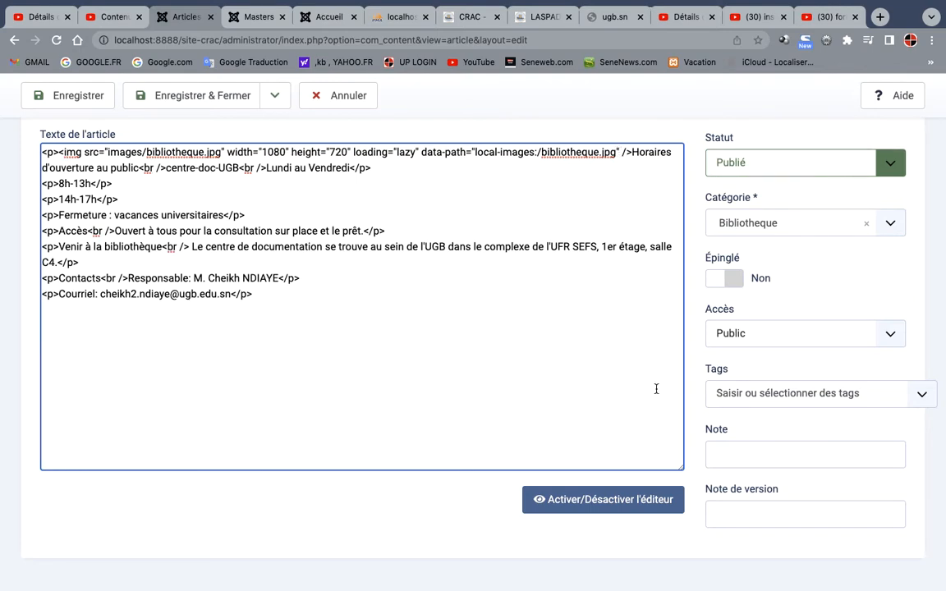
click(617, 508)
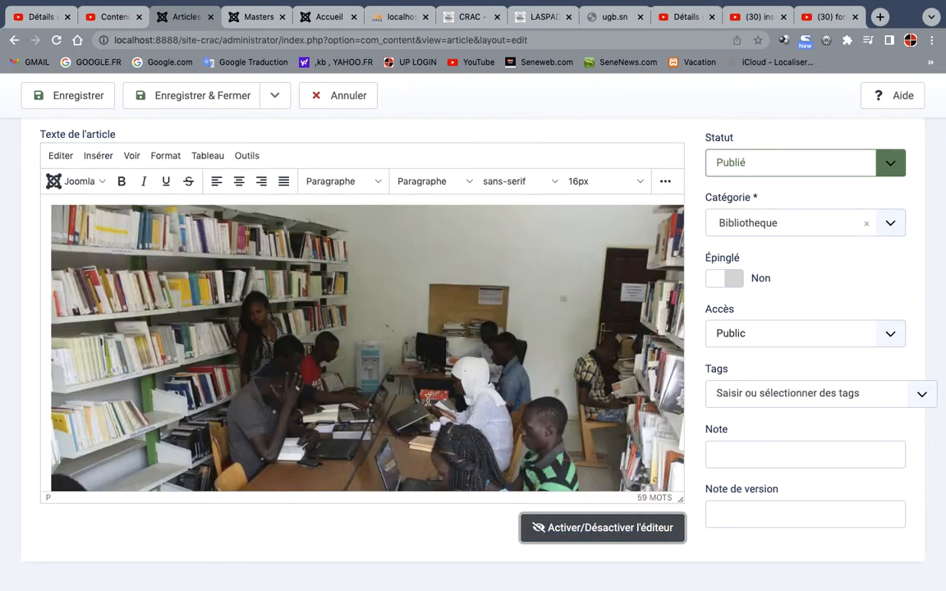
Review the article text below the image, then save the article and close it
scroll(428, 400, down, 5)
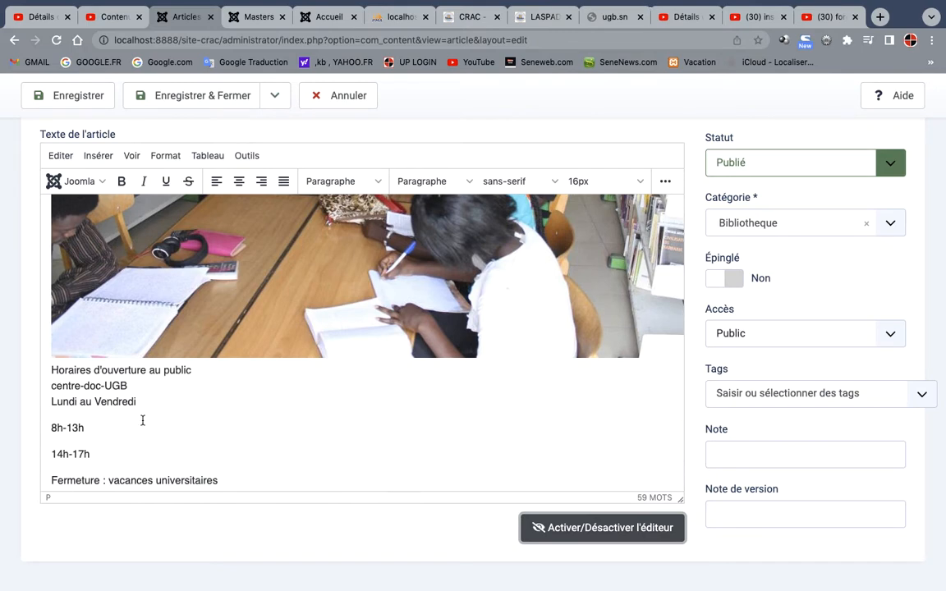
scroll(241, 443, down, 5)
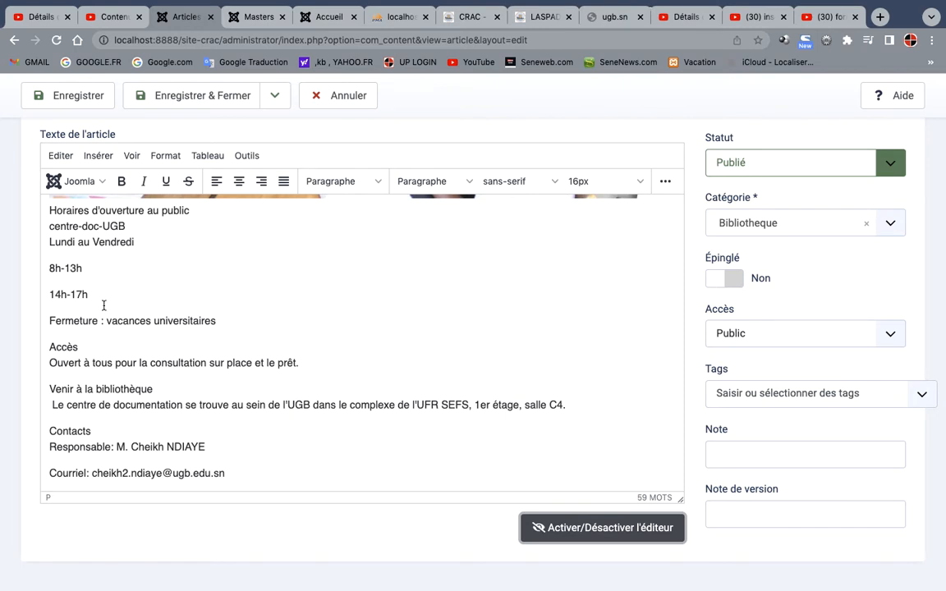
click(209, 99)
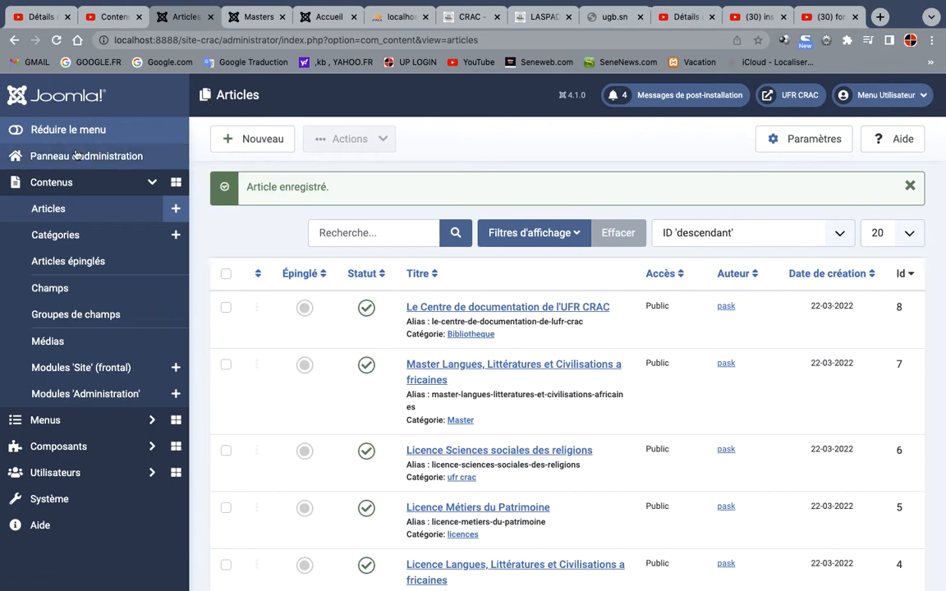
Start a new link in the Menu principal and title it "Bibliothéque"
click(71, 422)
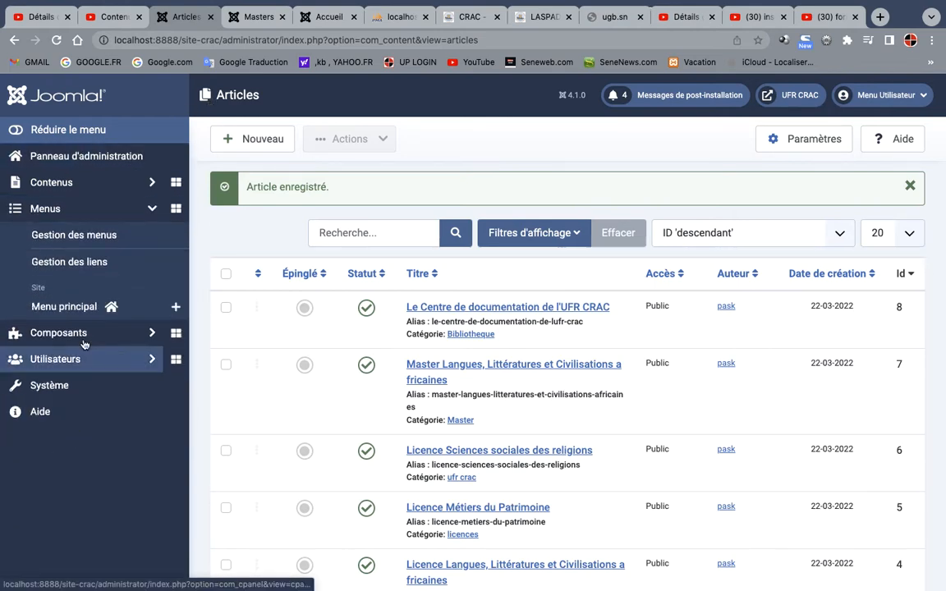
click(79, 307)
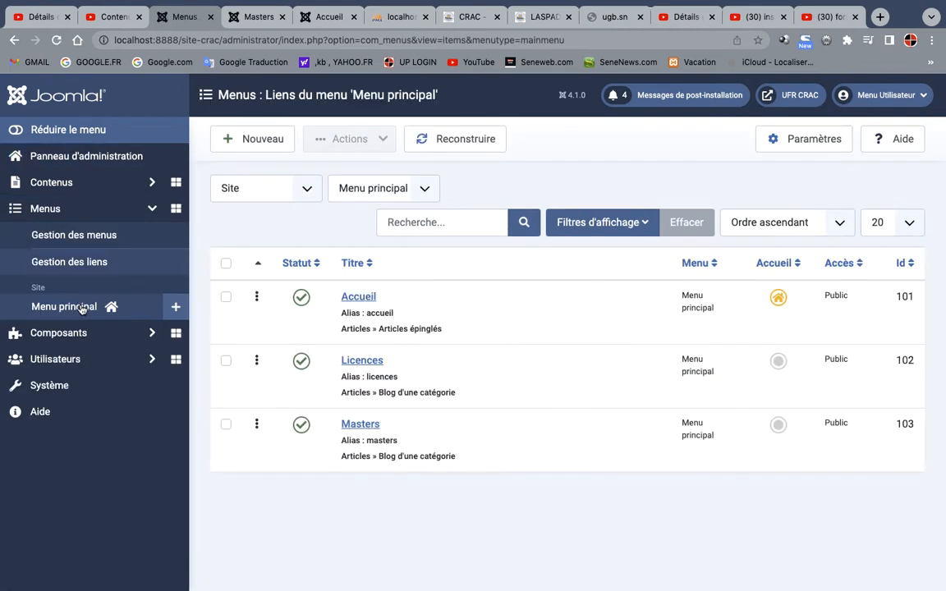
click(259, 142)
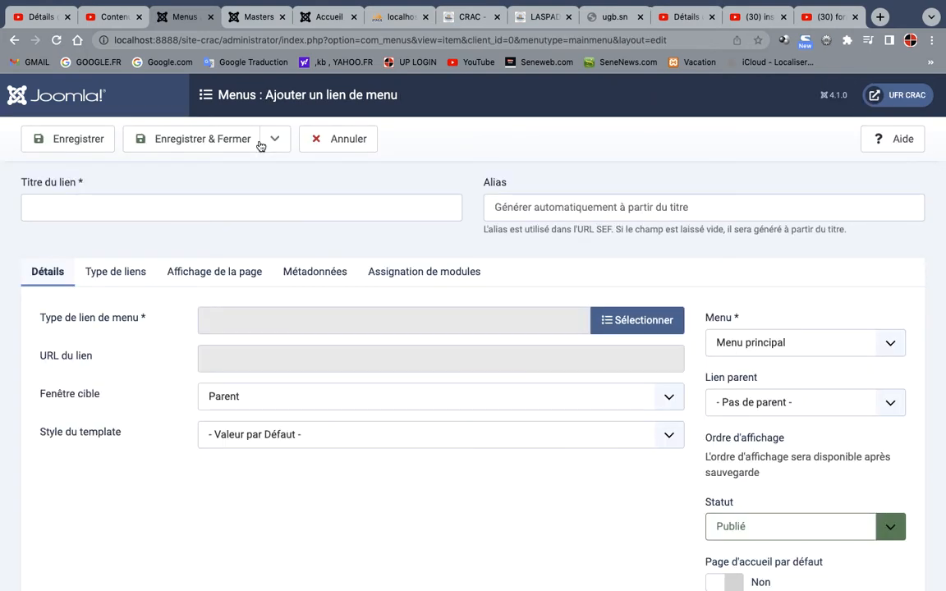
click(130, 206)
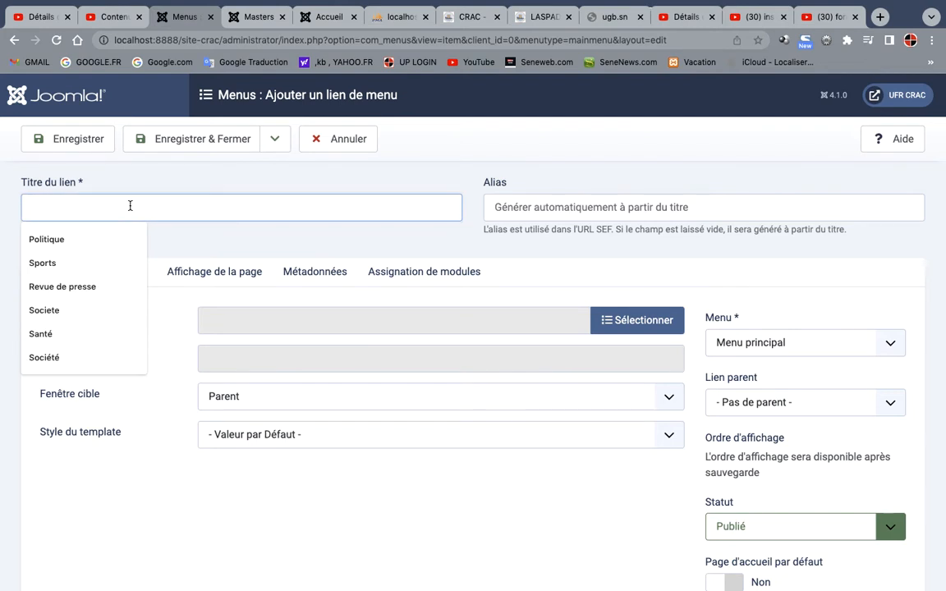
text(B)
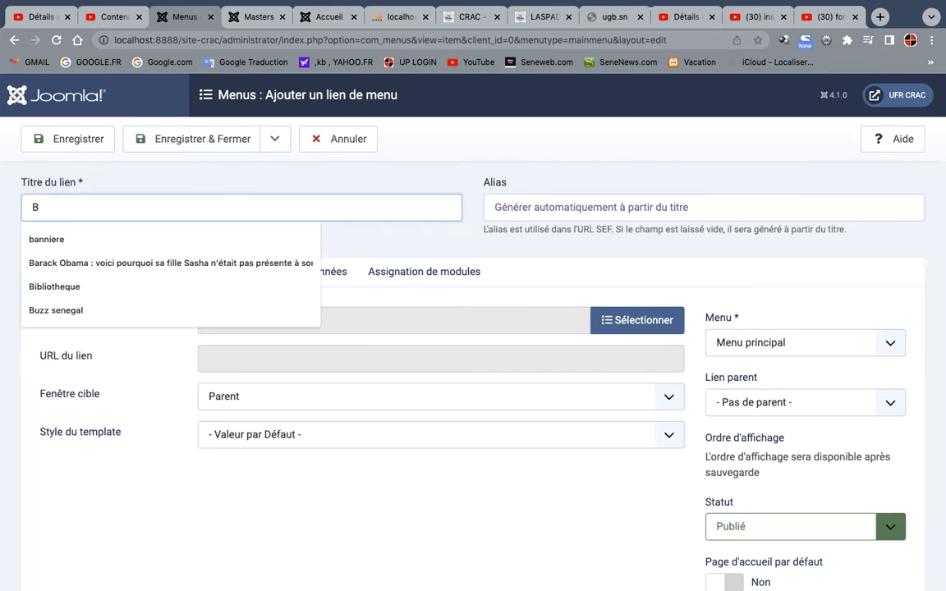
text(ibliothéque)
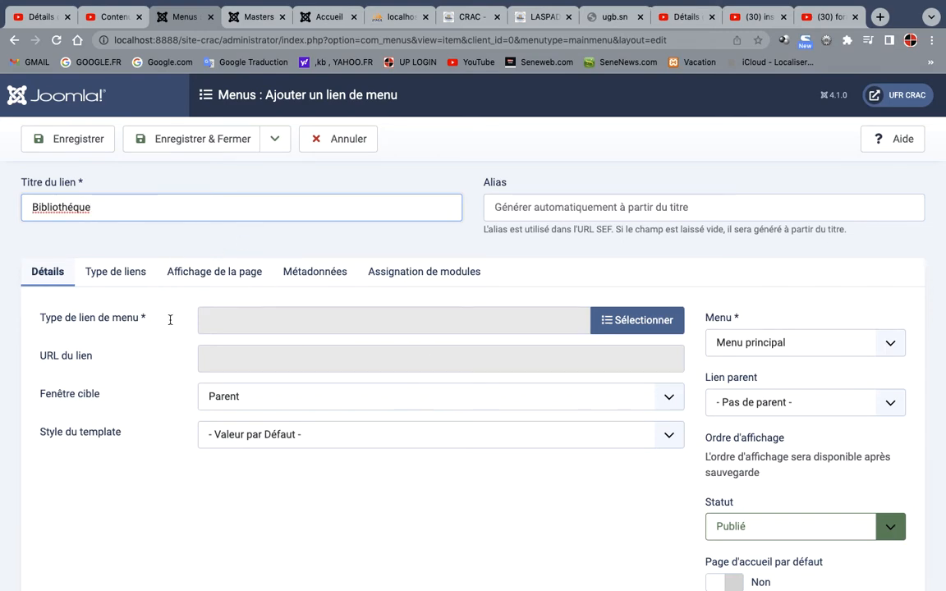
Make the menu link a single Article link to "Le Centre de documentation de l'UFR CRAC" and save it
click(617, 325)
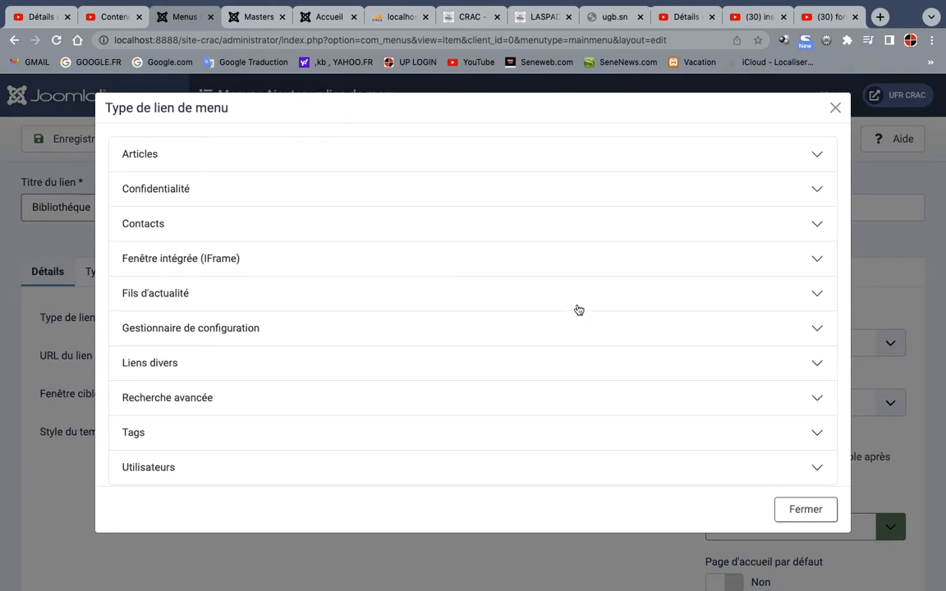
click(138, 156)
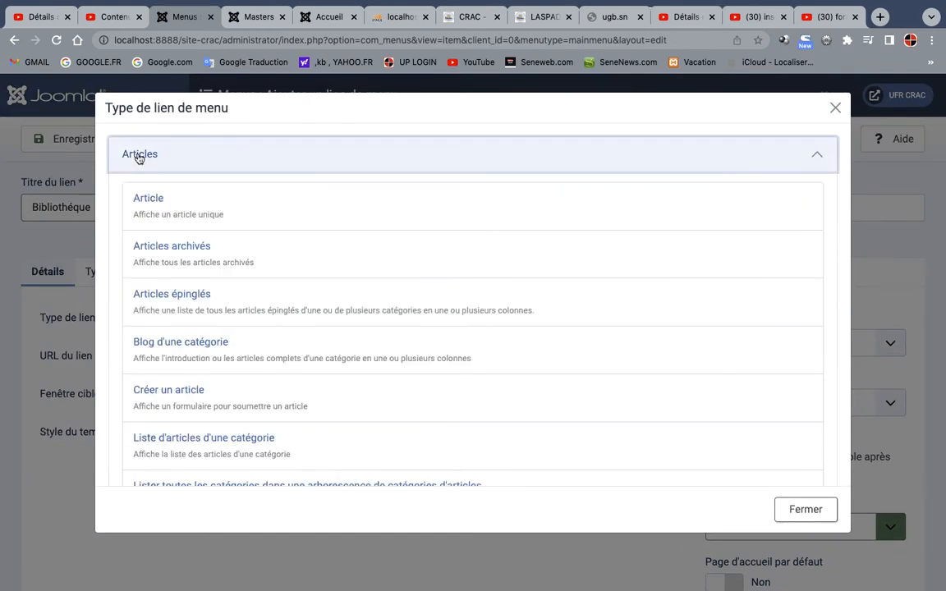
click(162, 214)
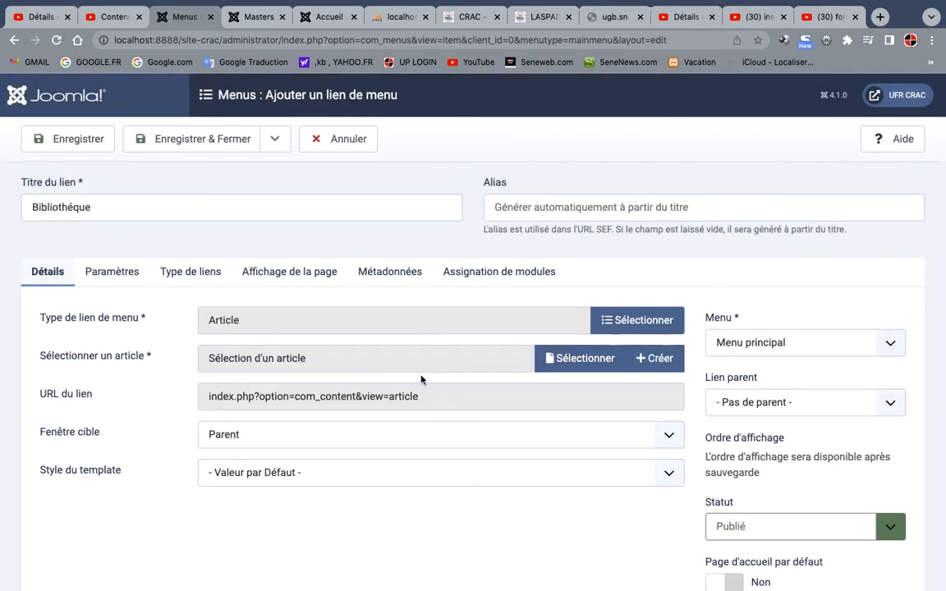
click(562, 362)
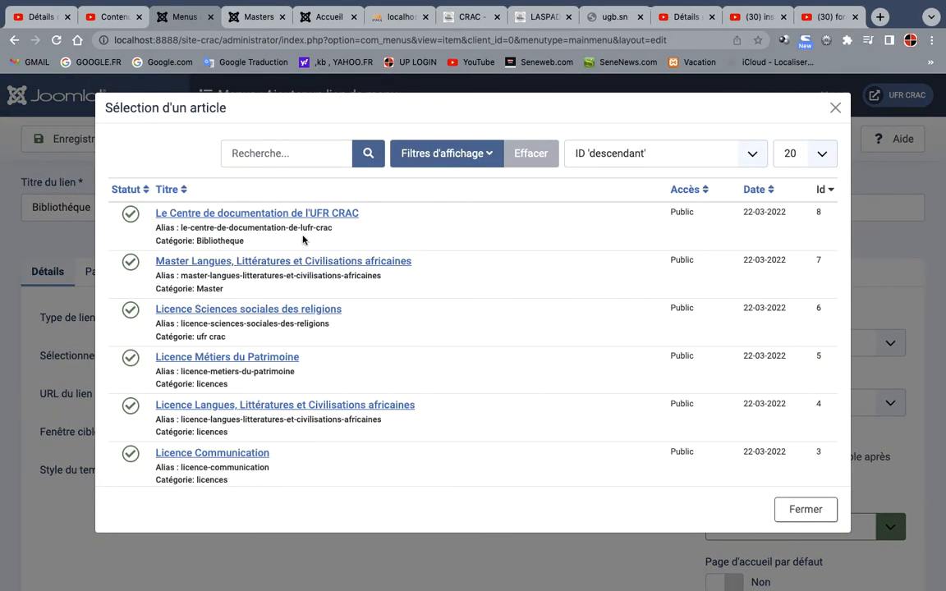
click(291, 215)
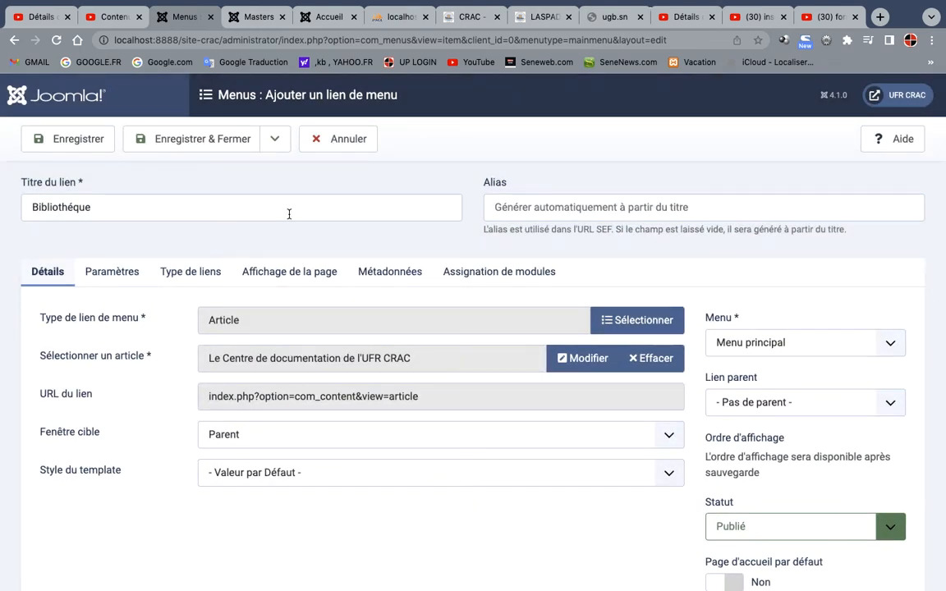
click(76, 143)
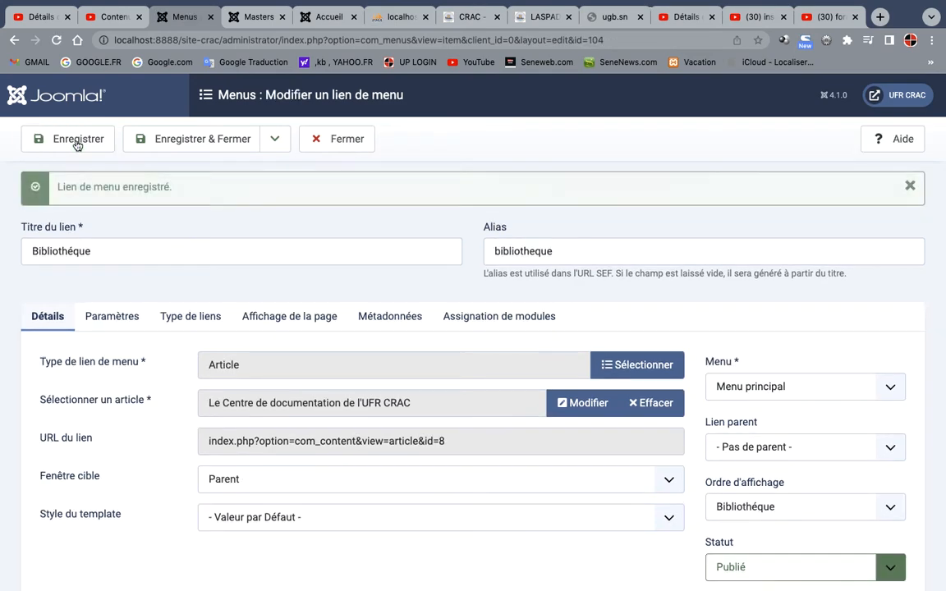
Reload the public site and examine the image and text of the page behind the Bibliothéque menu link
click(259, 16)
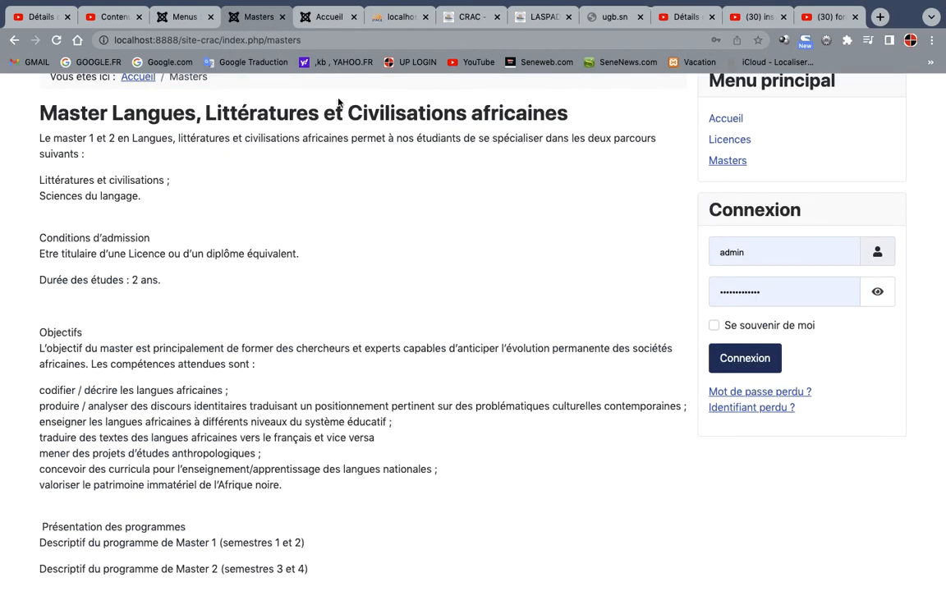
click(56, 40)
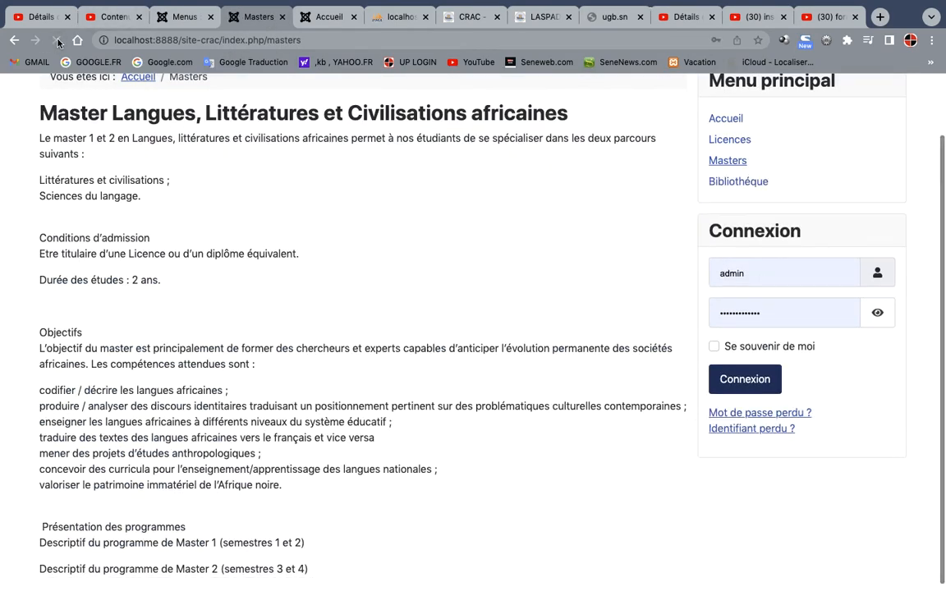
click(715, 185)
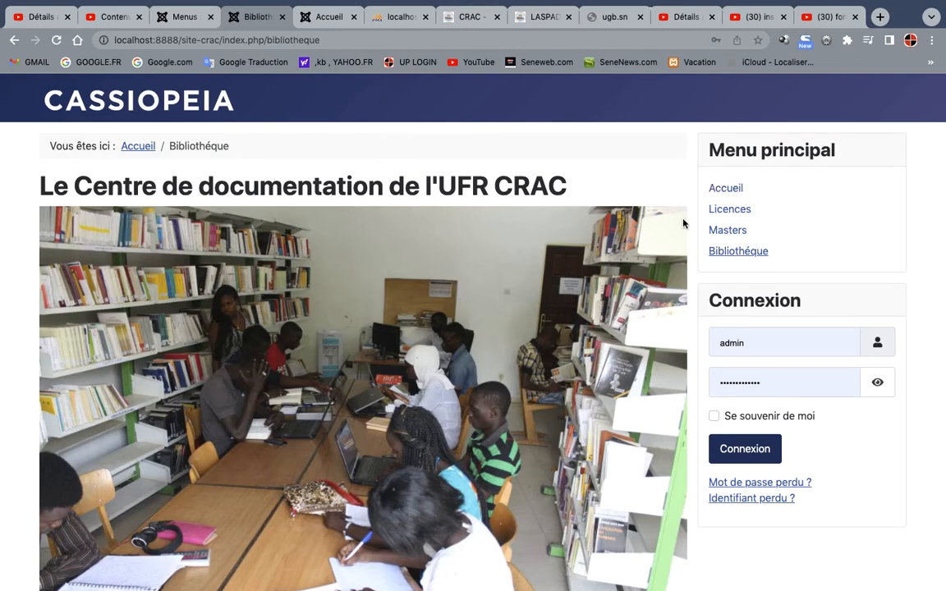
scroll(535, 418, down, 5)
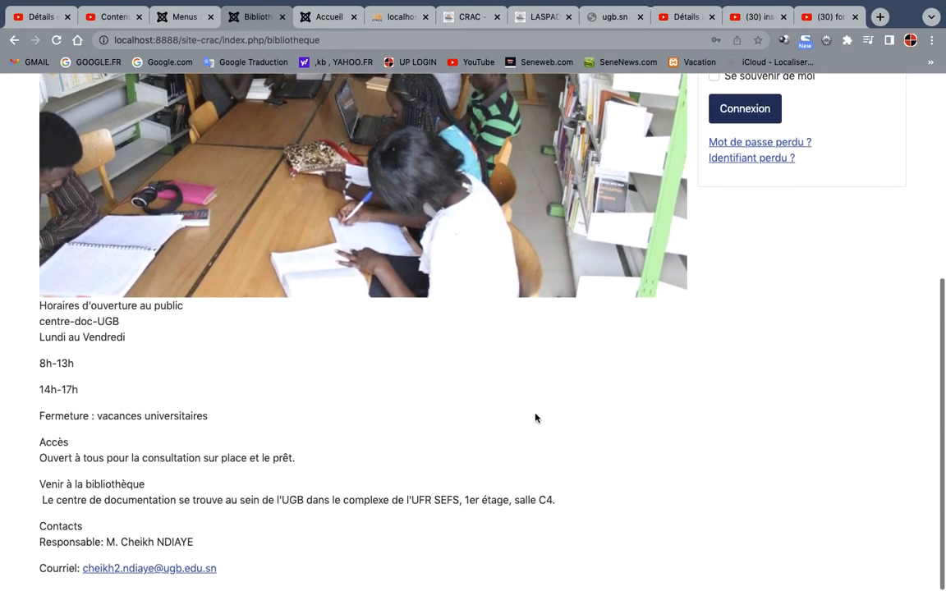
scroll(536, 418, up, 5)
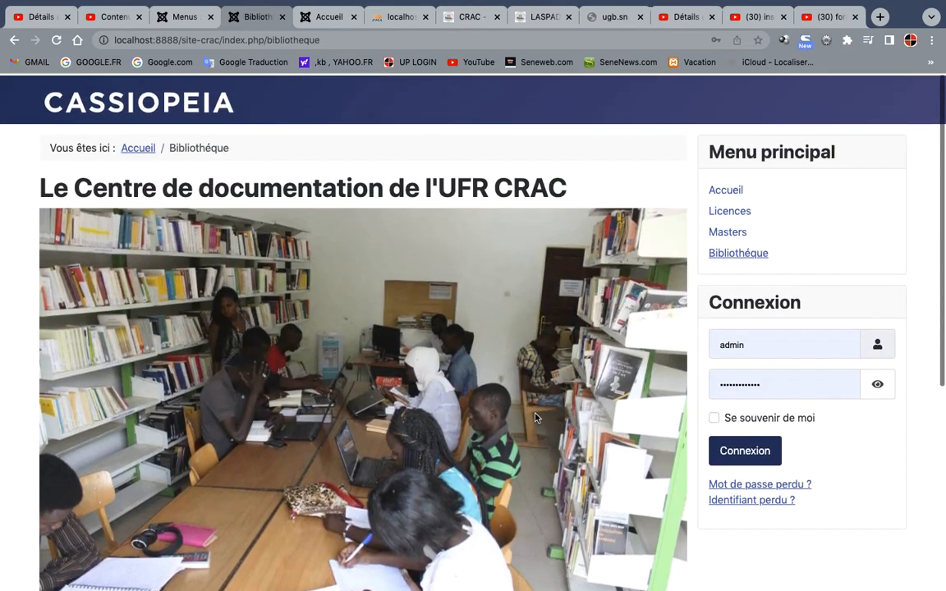
scroll(535, 418, down, 3)
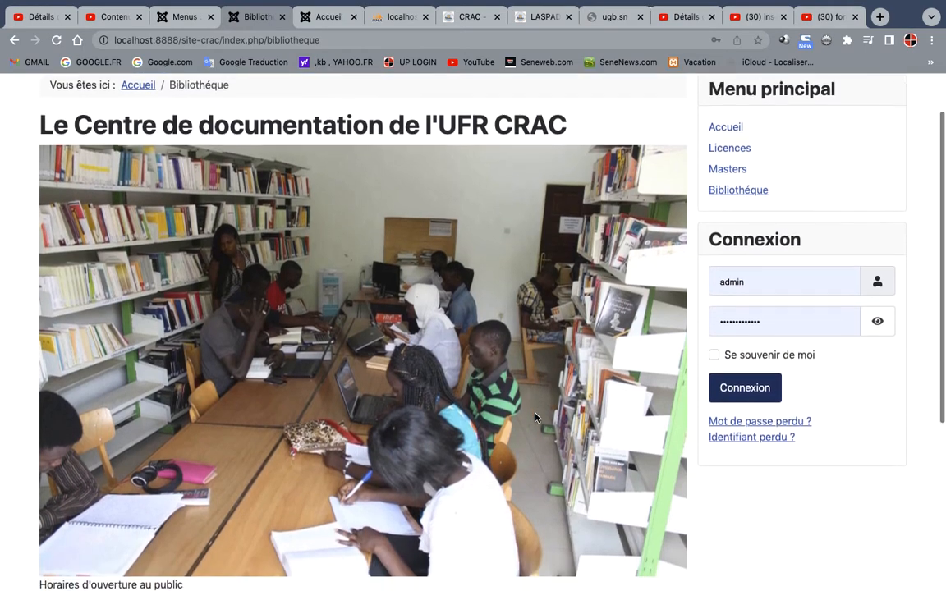
scroll(535, 418, down, 4)
scroll(535, 418, up, 3)
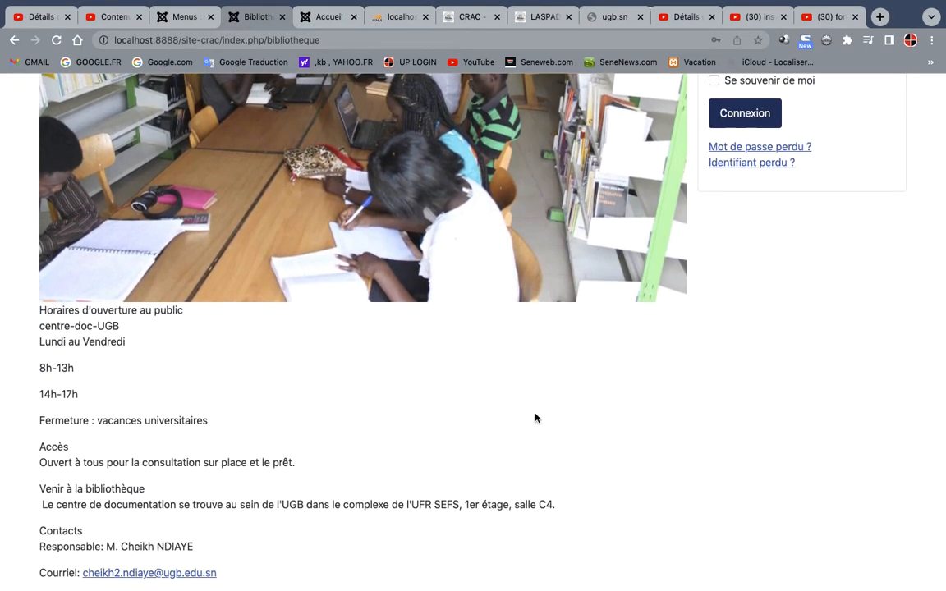
scroll(536, 418, up, 4)
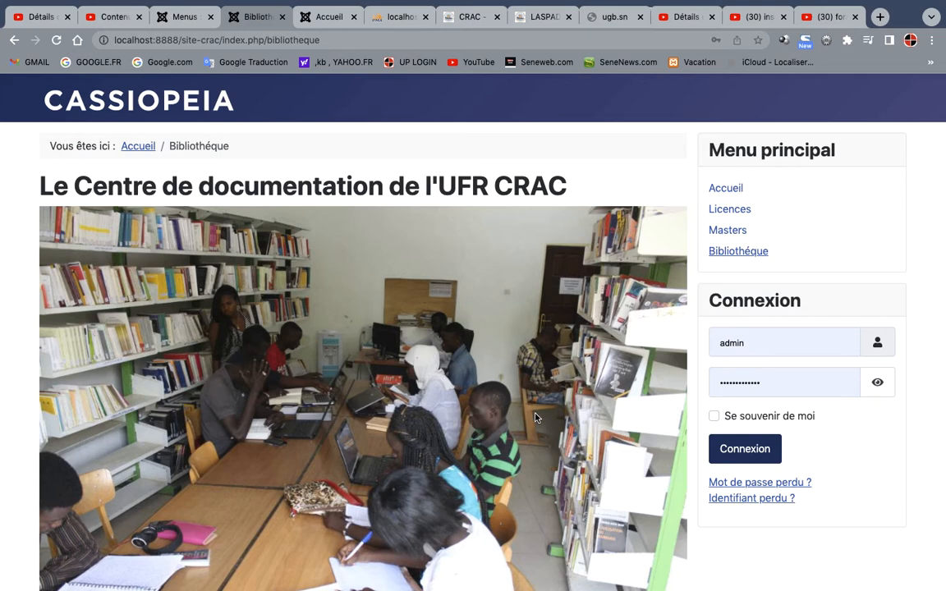
On the ugb.sn CRAC site, open the students' association page under Vie étudiante and read through its content
click(464, 18)
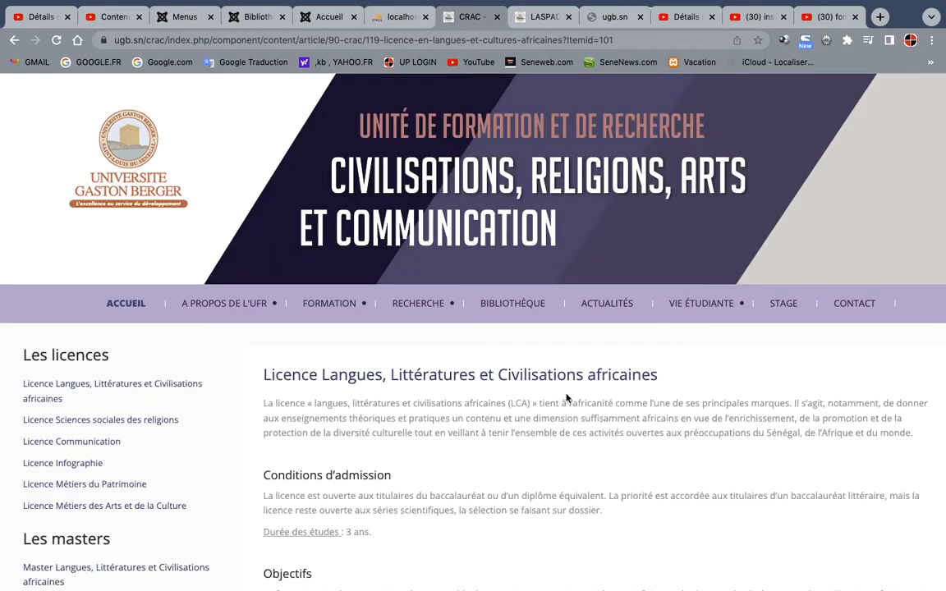
mouse_move(629, 302)
click(688, 343)
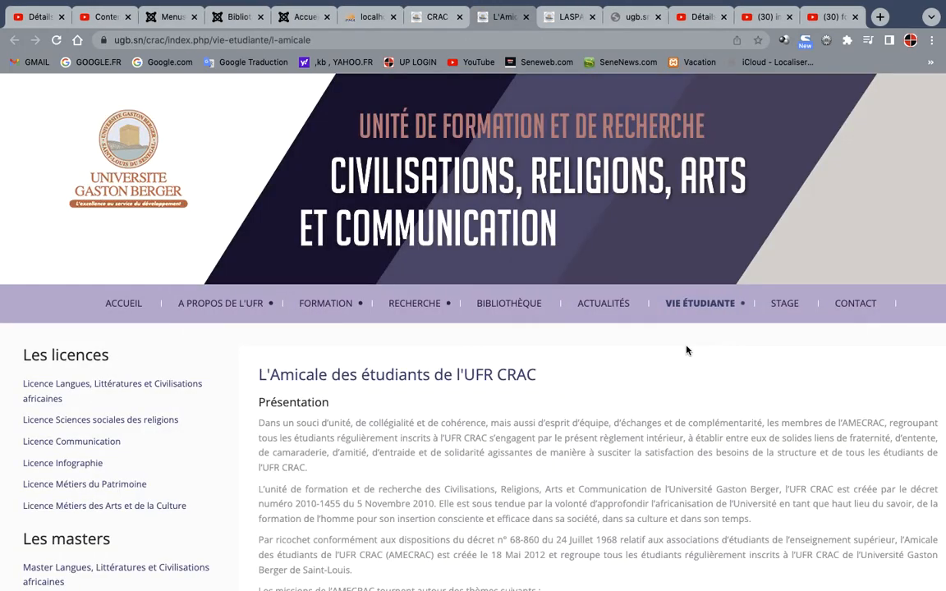
scroll(687, 350, down, 10)
scroll(683, 347, up, 3)
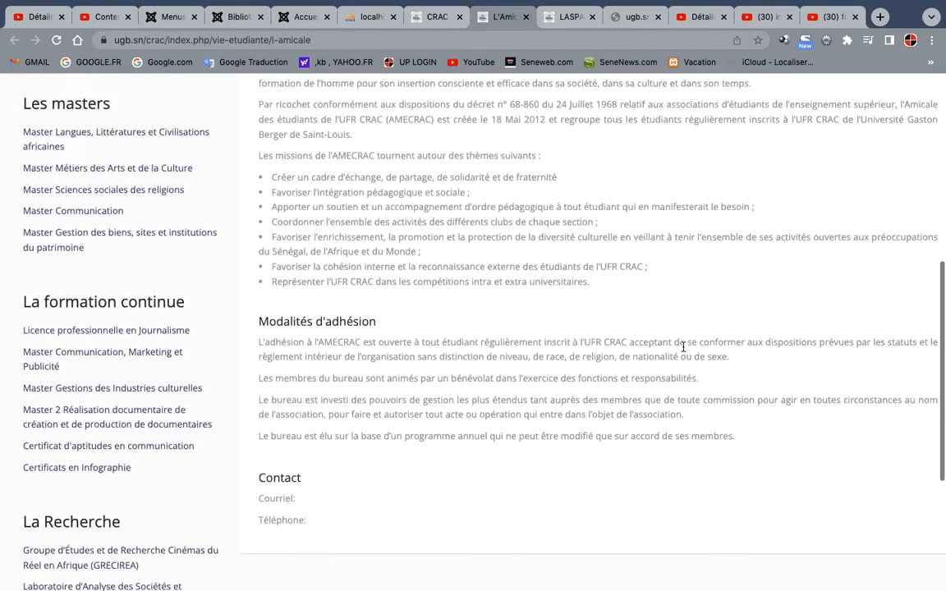
scroll(683, 346, down, 3)
scroll(681, 350, up, 15)
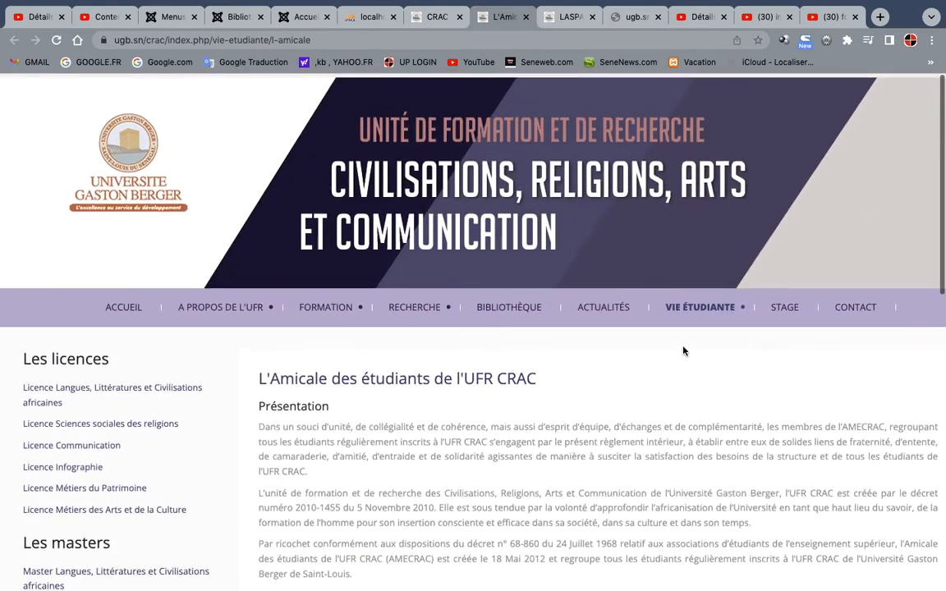
scroll(683, 350, down, 1)
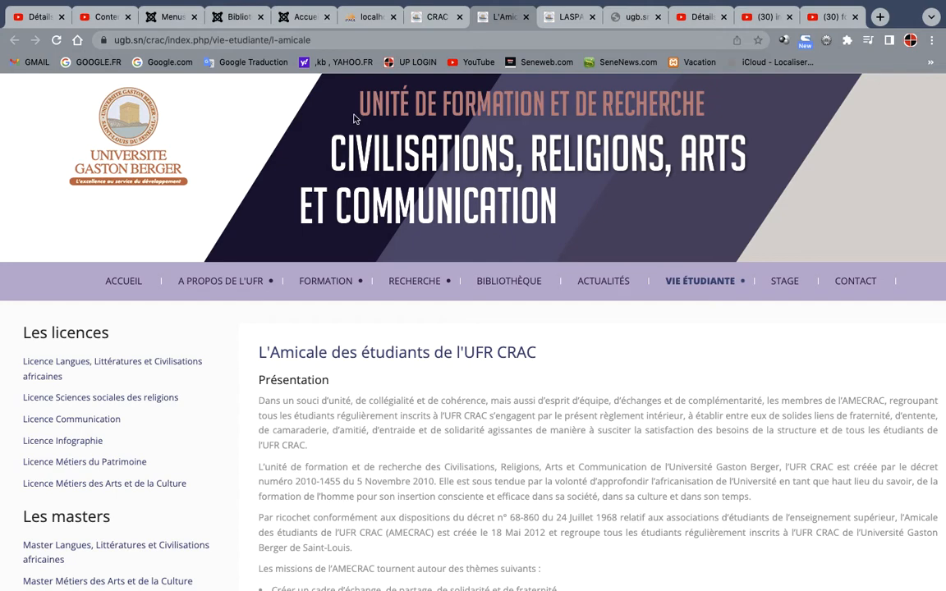
Switch to Opera, search Google for "amicale etudiant ugb ufr crac" and browse the image results
click(367, 25)
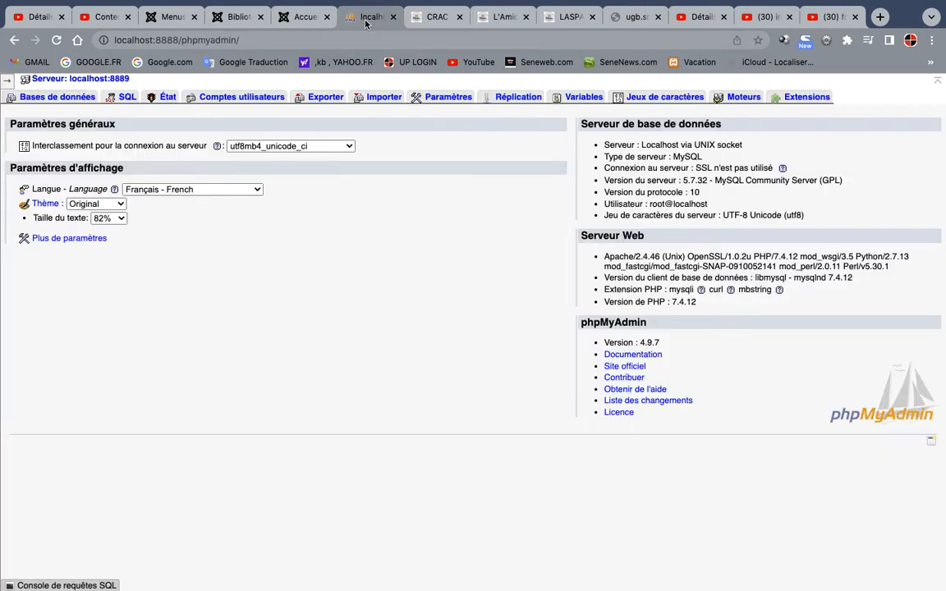
click(322, 39)
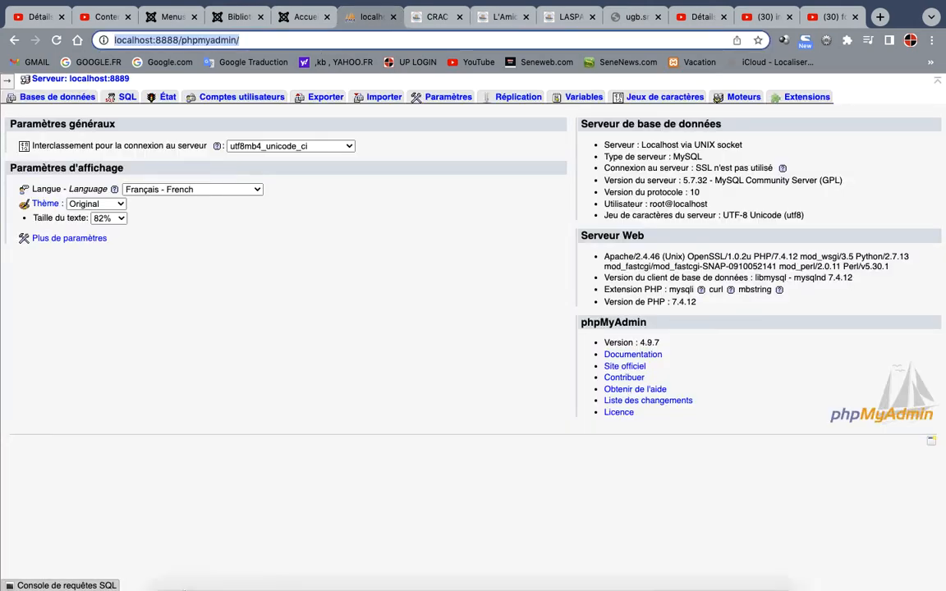
click(294, 585)
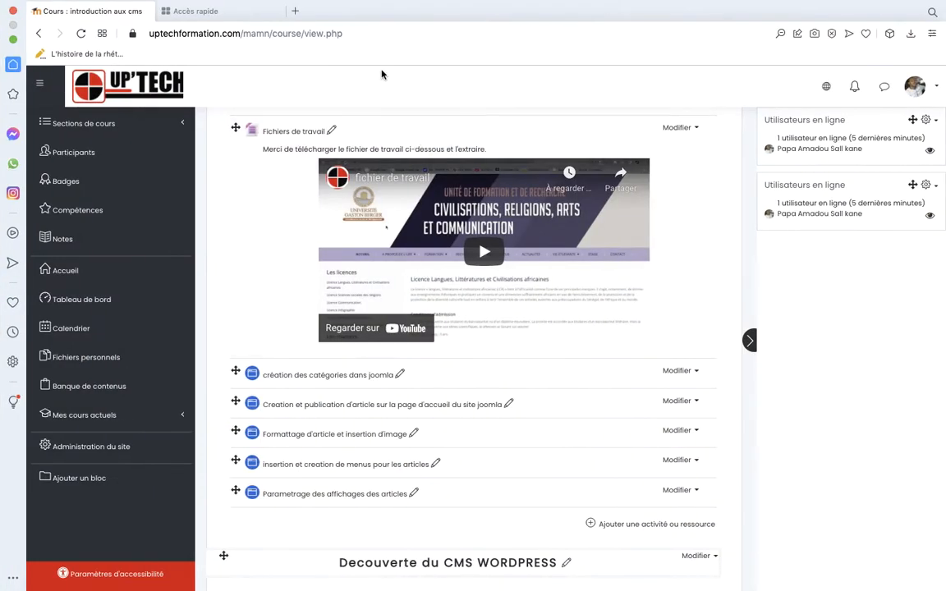
click(245, 12)
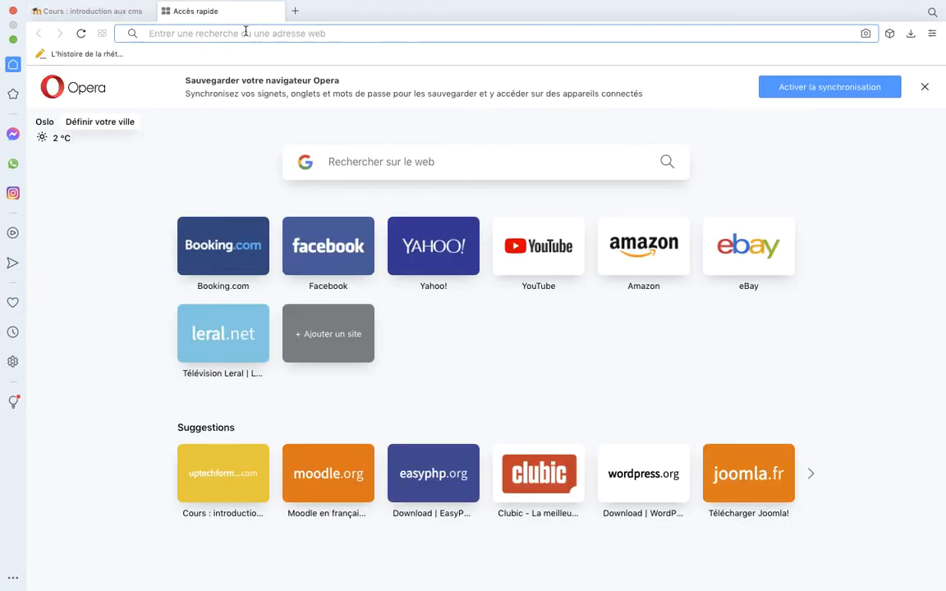
text(amic)
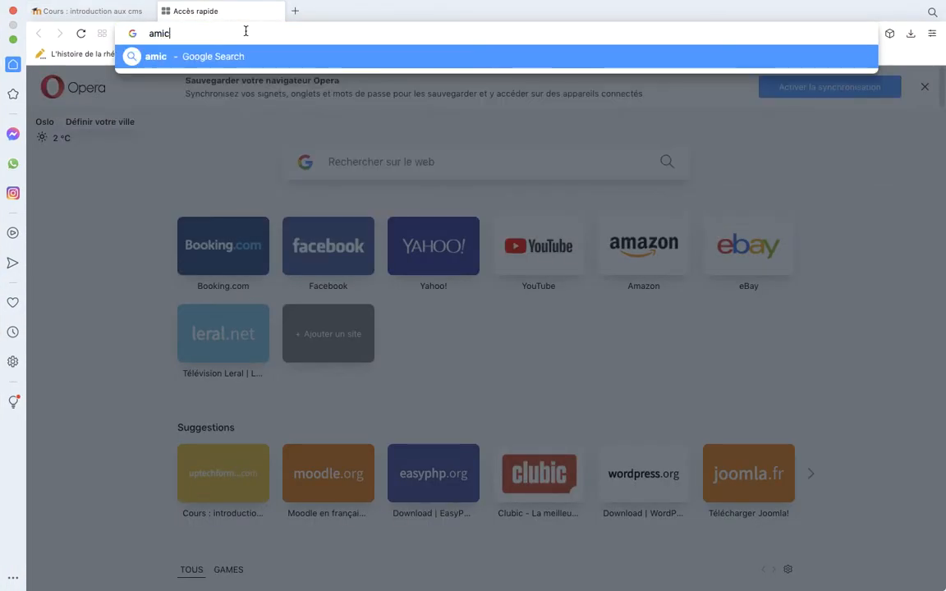
text(ale etudiant)
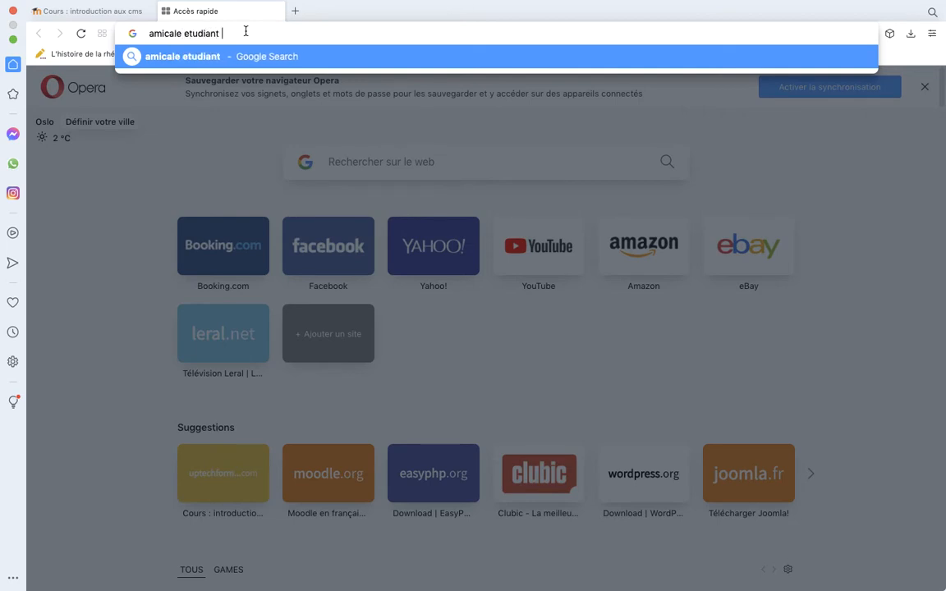
text( ugb ufr)
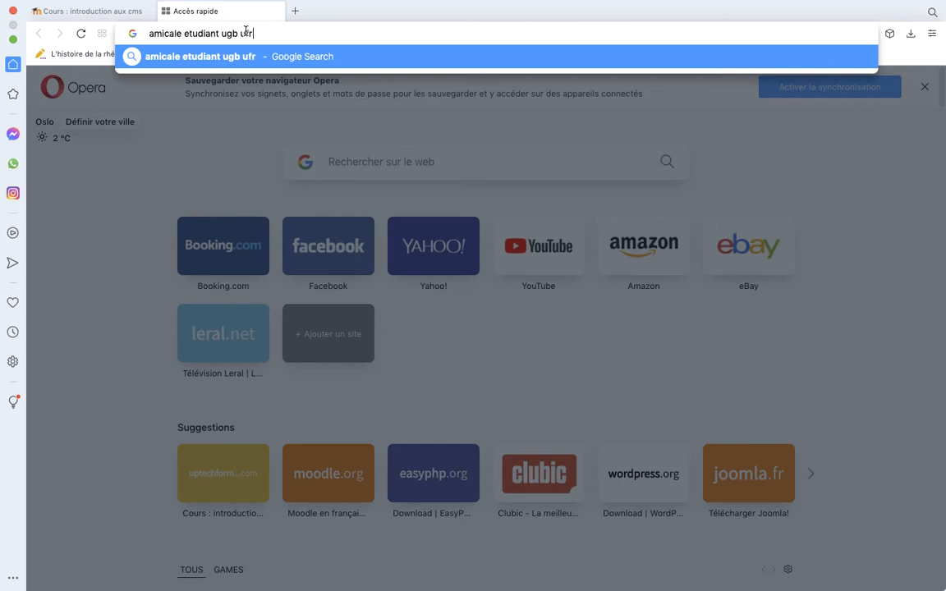
text( crac)
key(Return)
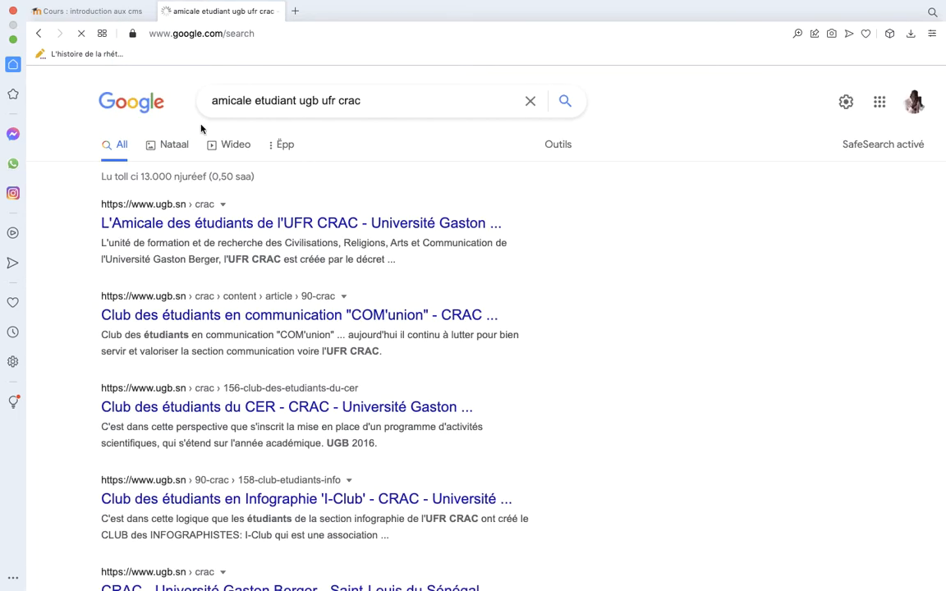
click(173, 145)
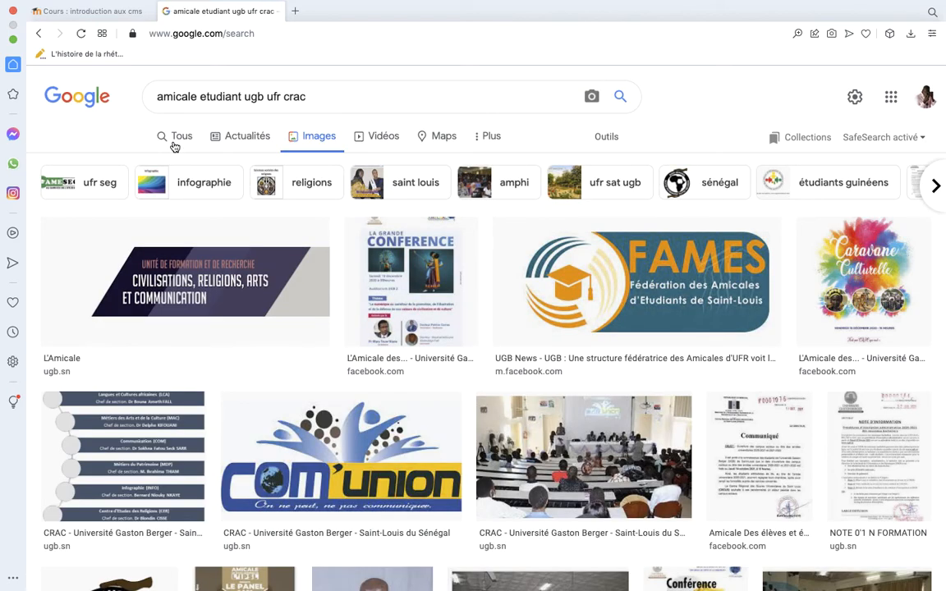
scroll(555, 438, down, 3)
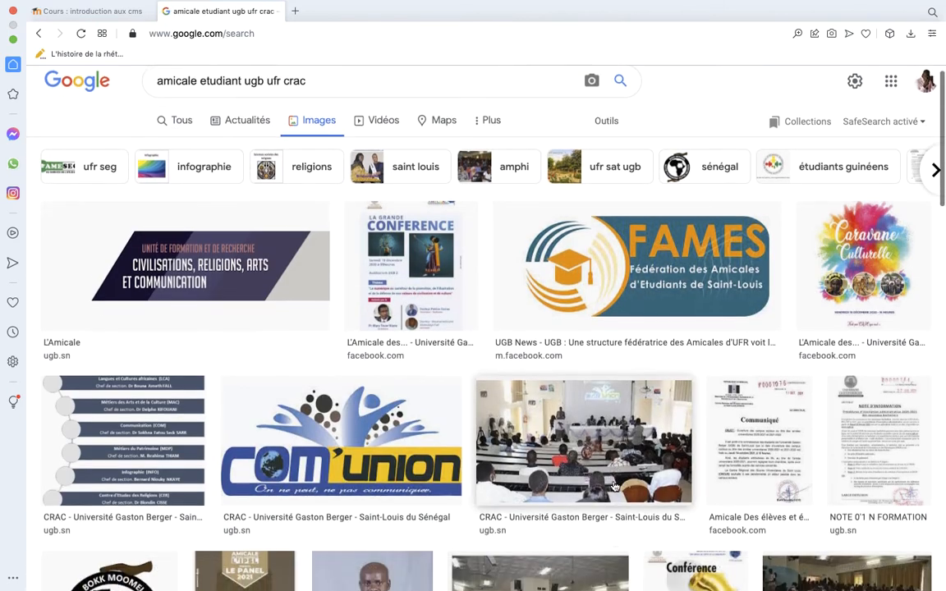
Preview the ugb.sn CRAC photo of the lecture hall with the speakers' table and start saving the image to disk
scroll(614, 487, down, 1)
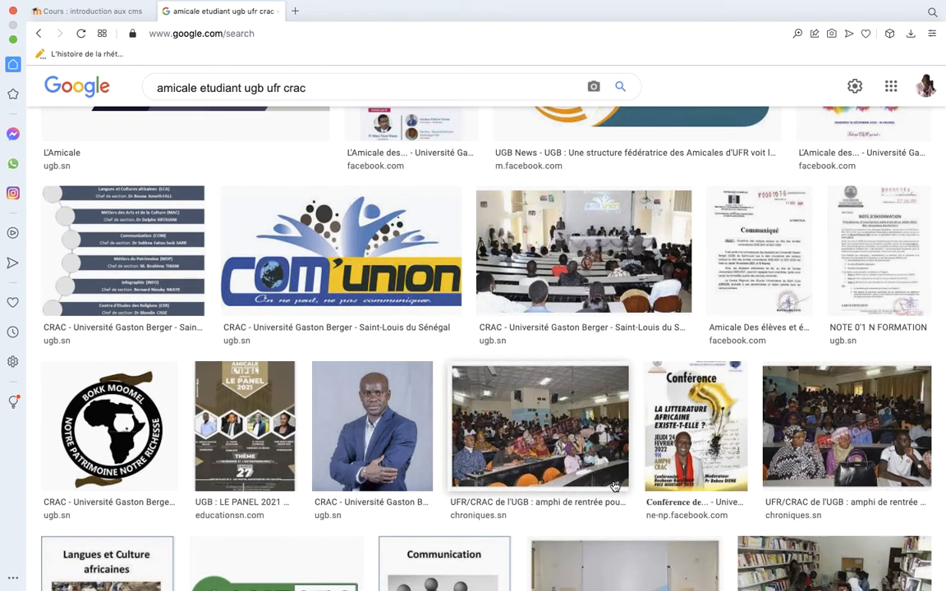
click(581, 289)
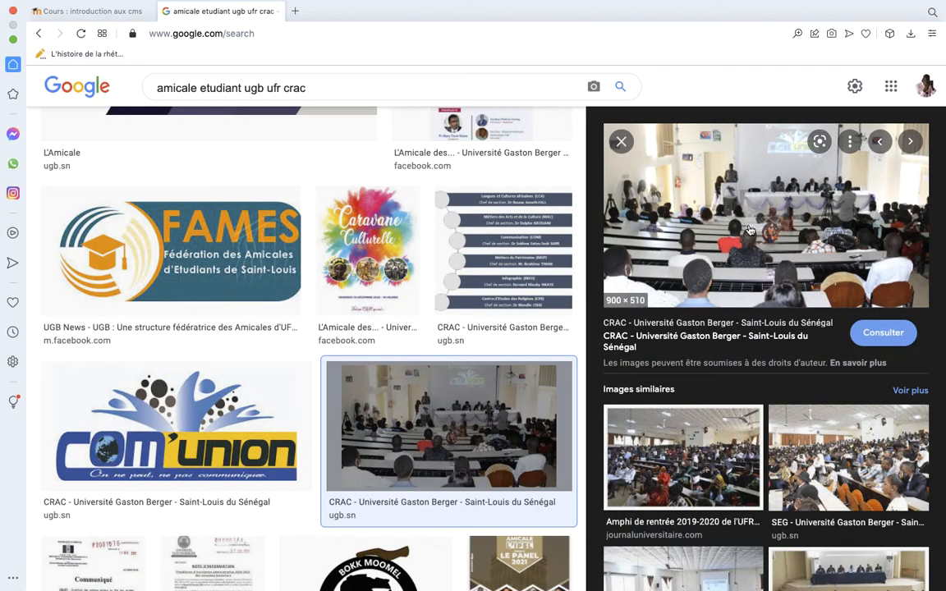
right_click(748, 228)
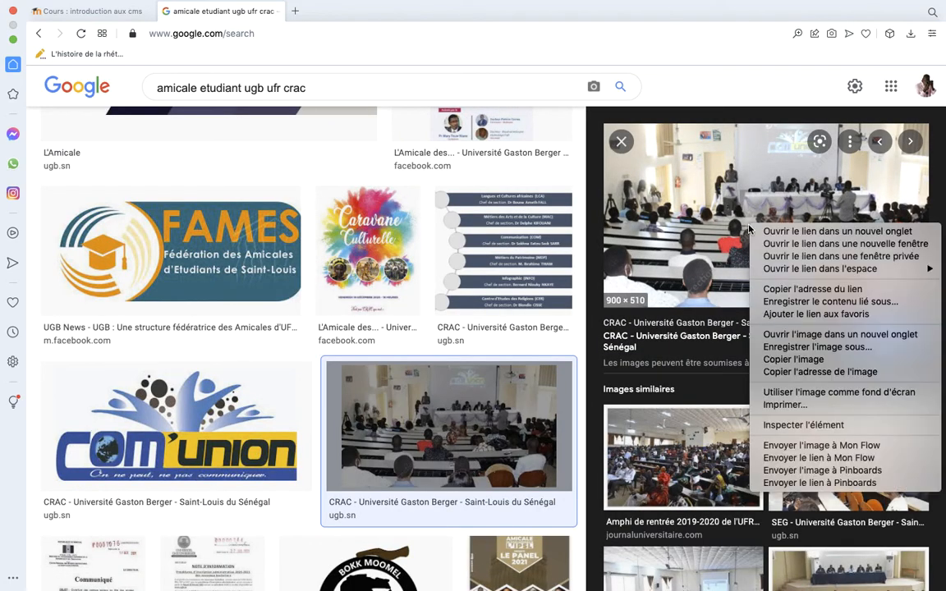
click(815, 348)
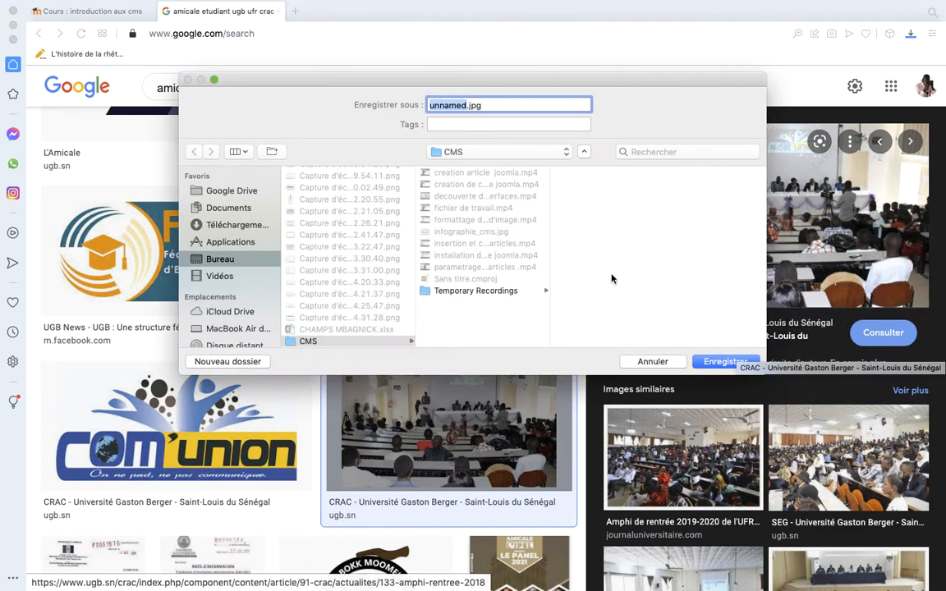
Set the save location to the amicale folder under Bureau, initiation aux cms, site
click(233, 259)
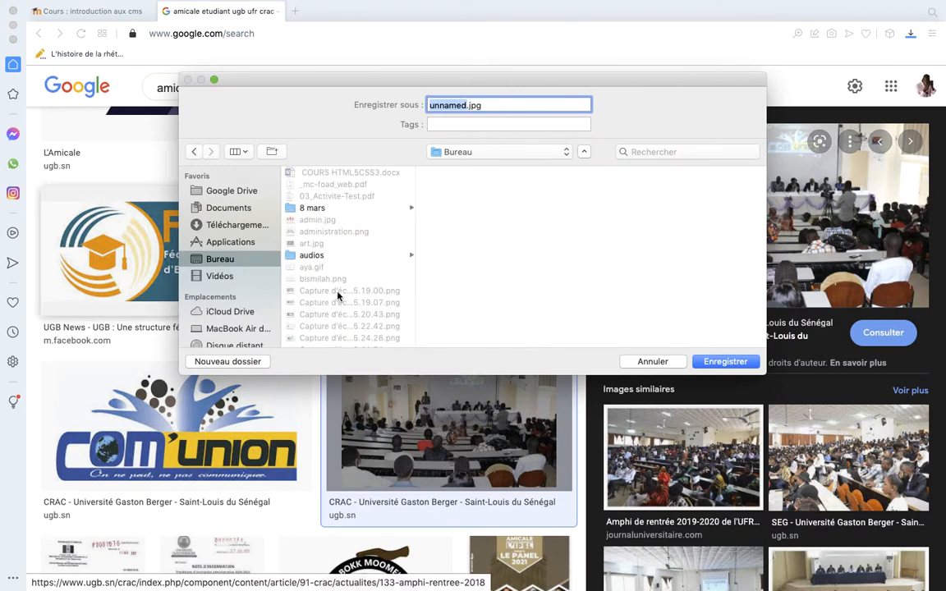
scroll(343, 301, down, 10)
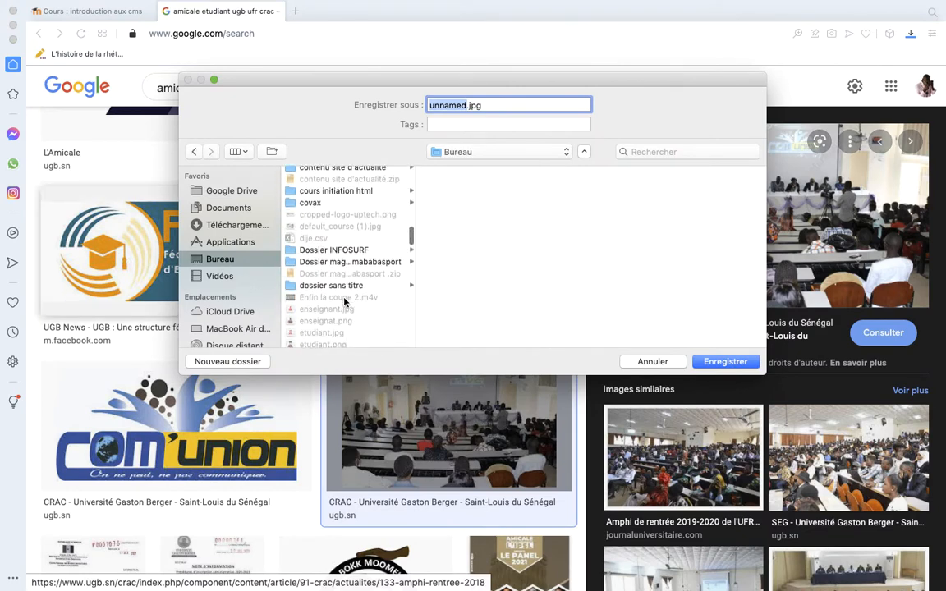
scroll(343, 301, down, 10)
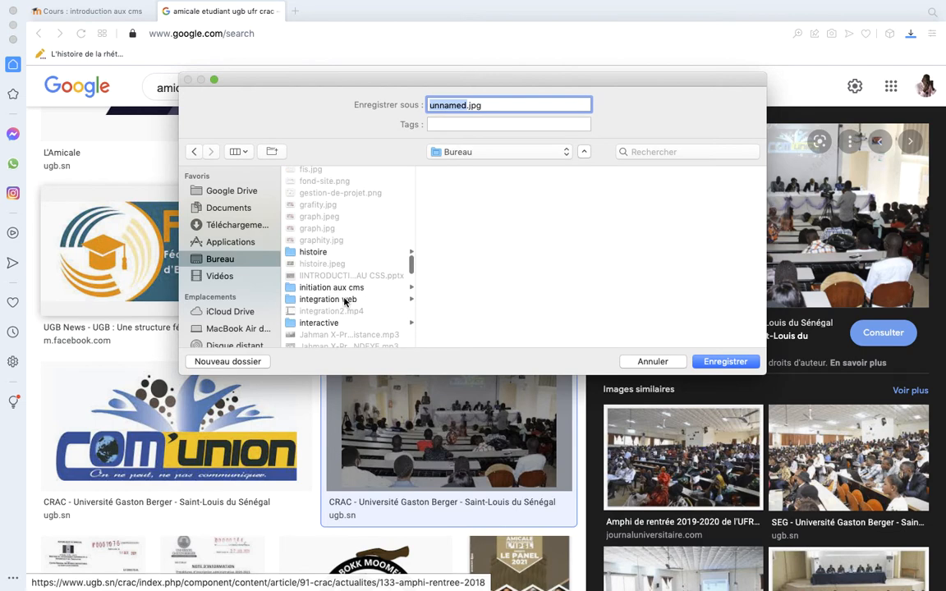
scroll(344, 299, down, 1)
click(343, 286)
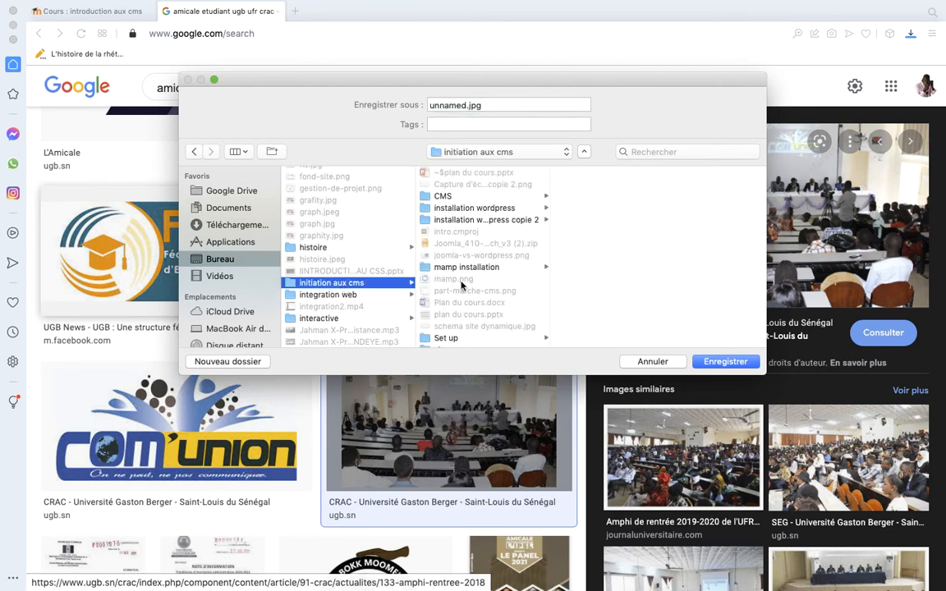
scroll(461, 285, down, 4)
click(444, 300)
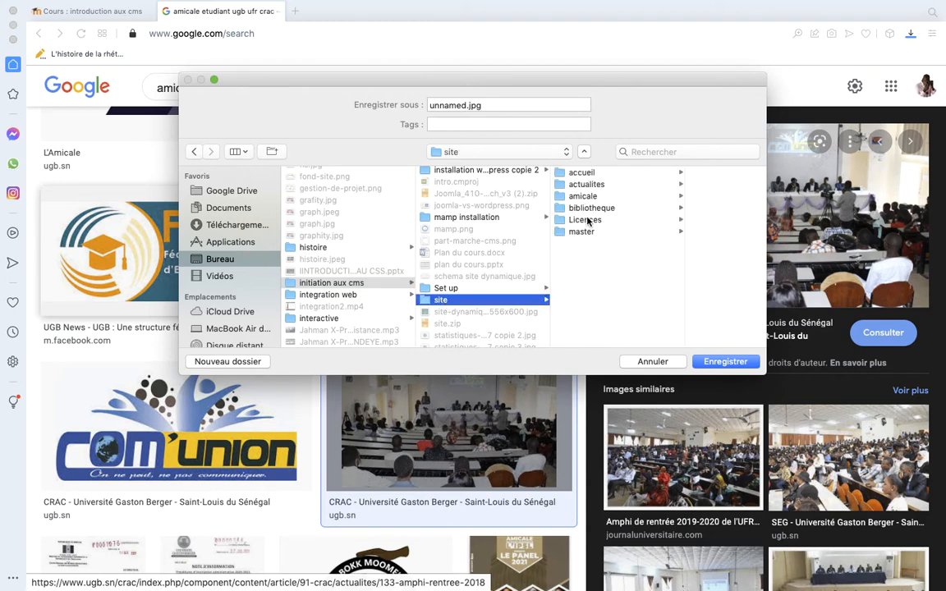
click(588, 198)
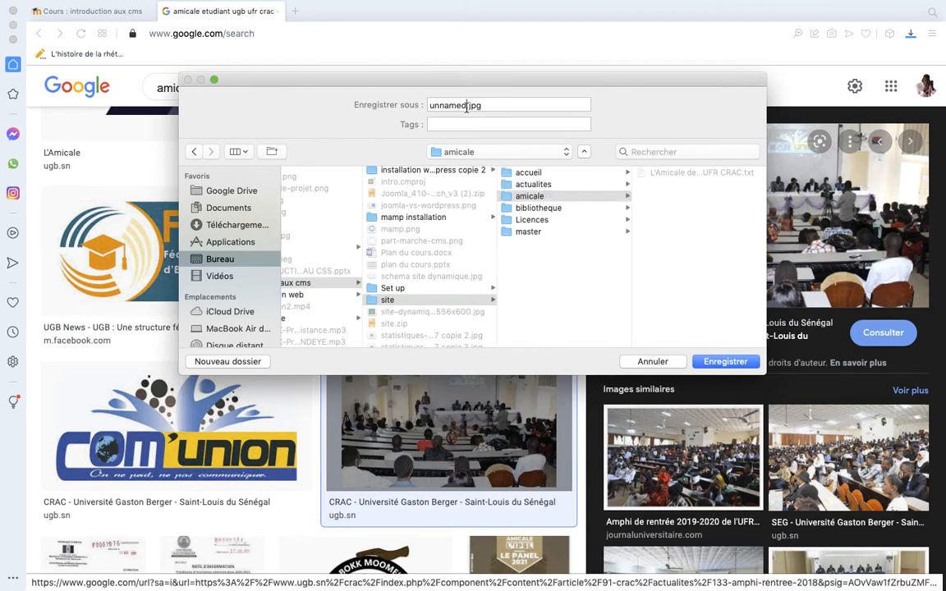
Name the image amicale.jpg and save it
drag(468, 105, 426, 108)
text(ami)
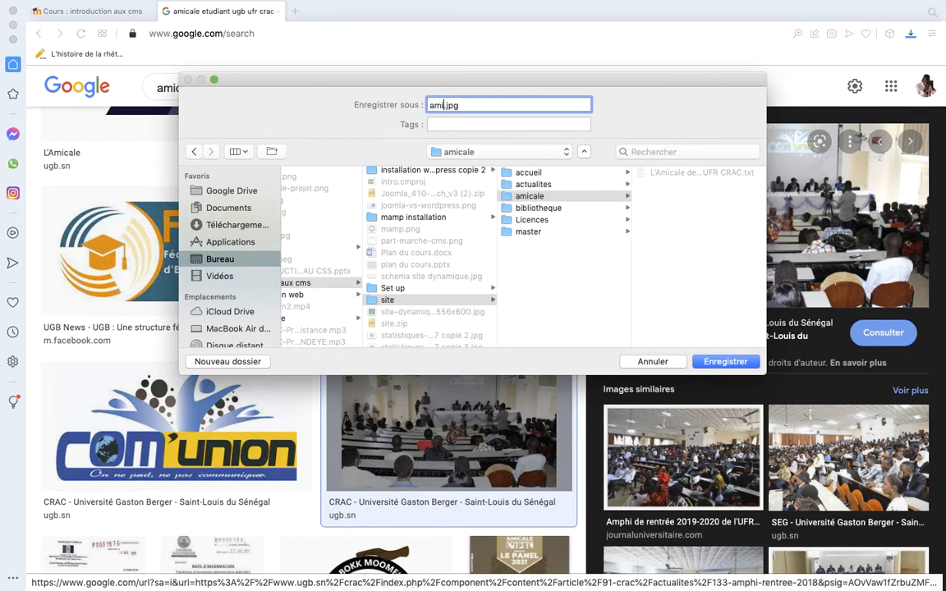
text(cale)
click(742, 367)
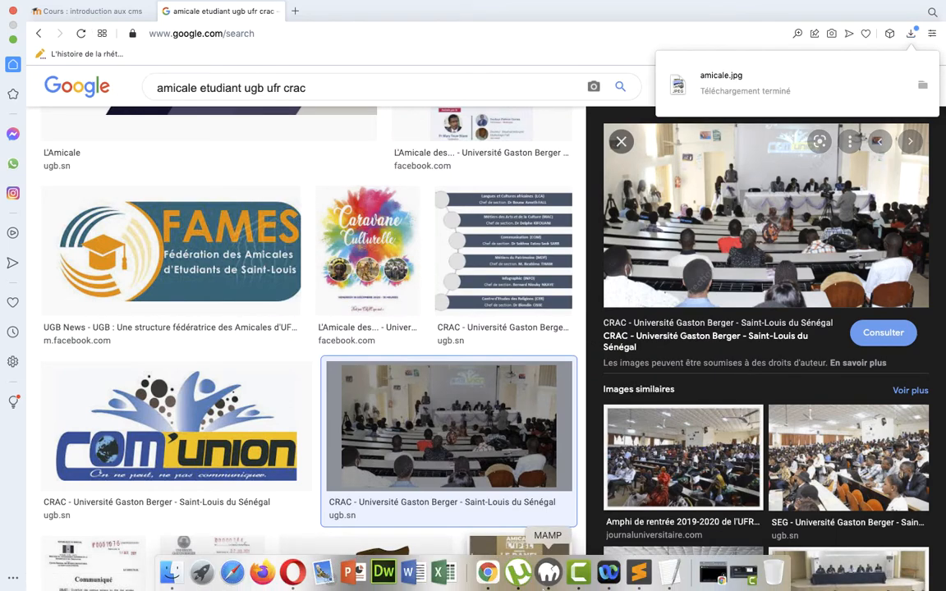
Switch to Chrome, save and close the Bibliothéque menu link, and open a new link form for Menu principal
click(490, 573)
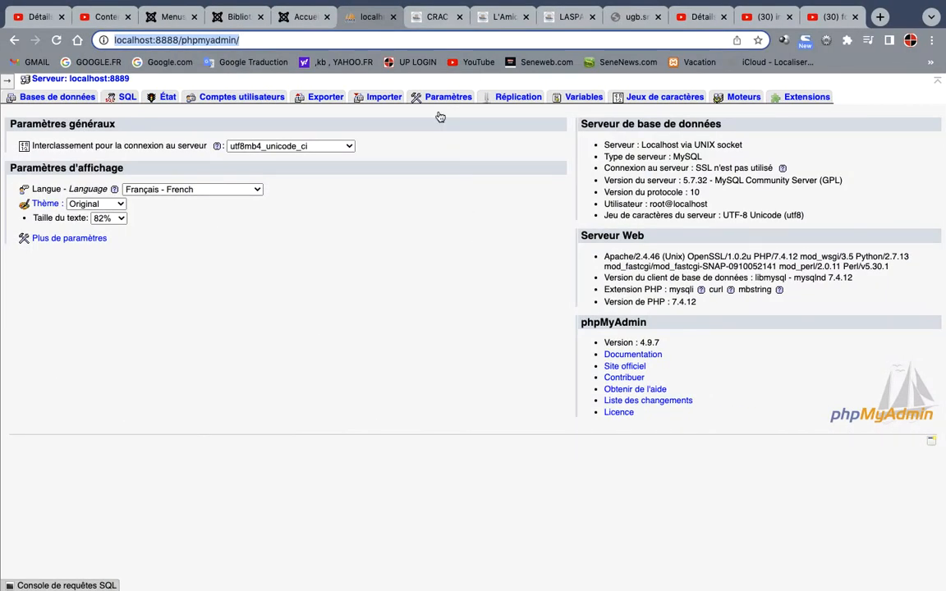
click(240, 23)
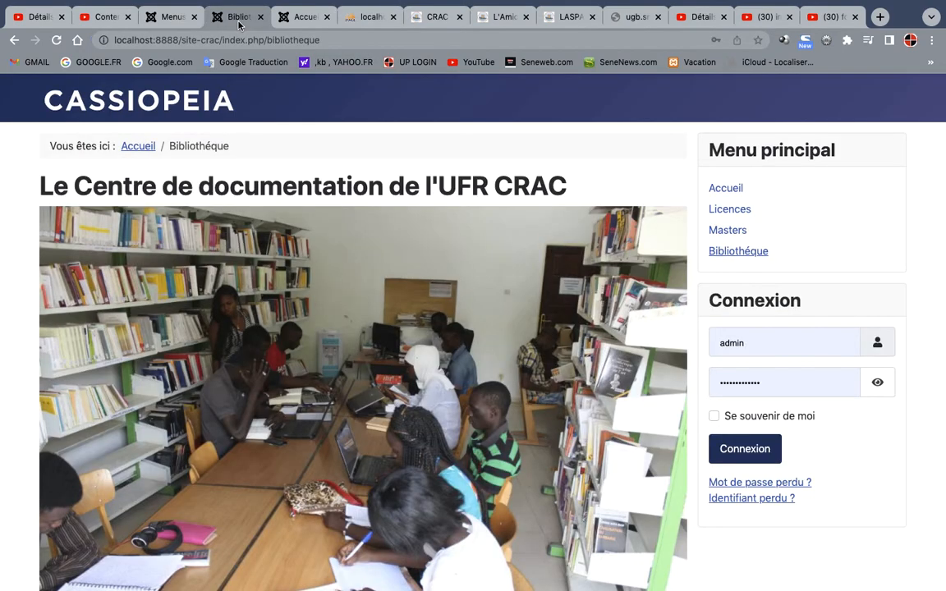
click(178, 23)
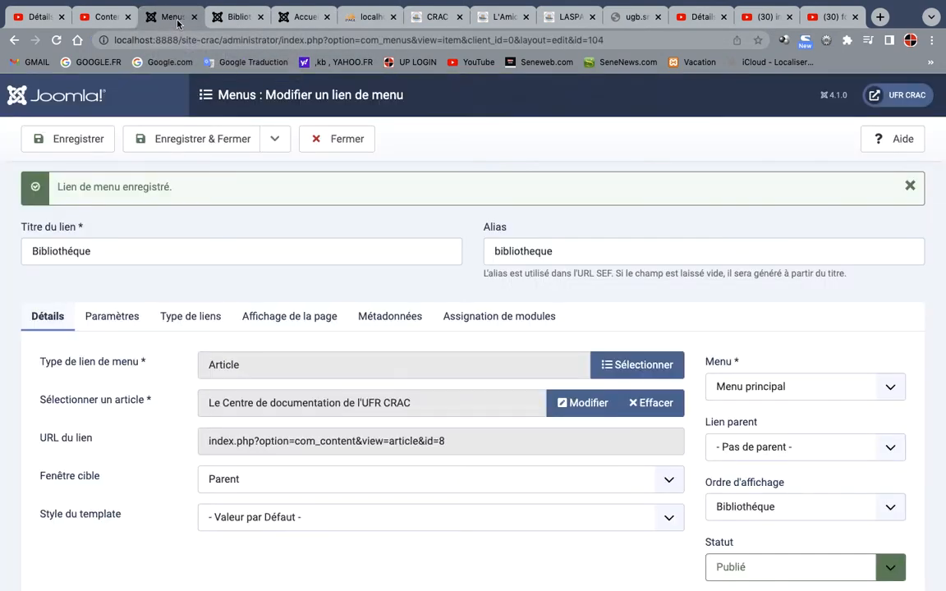
click(204, 146)
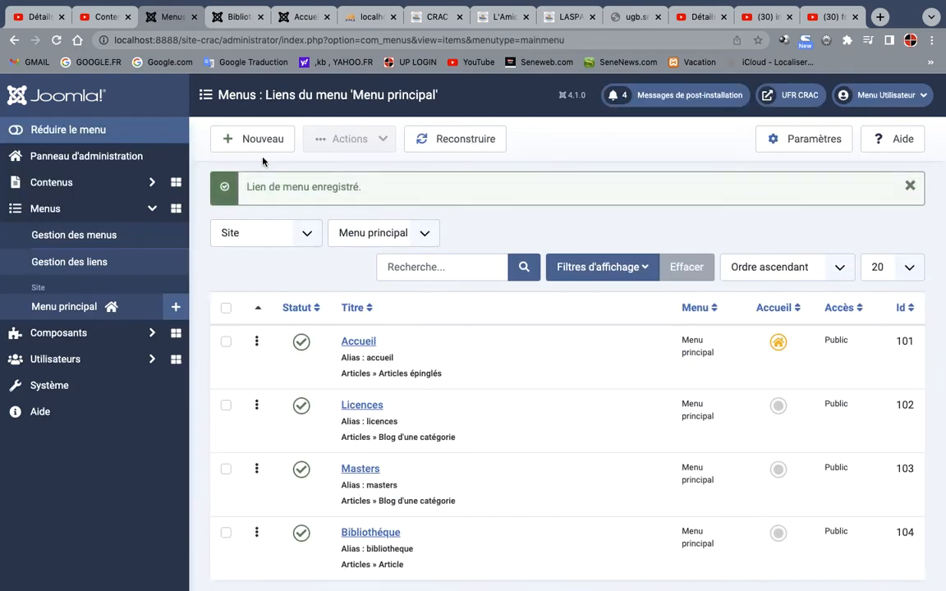
click(257, 147)
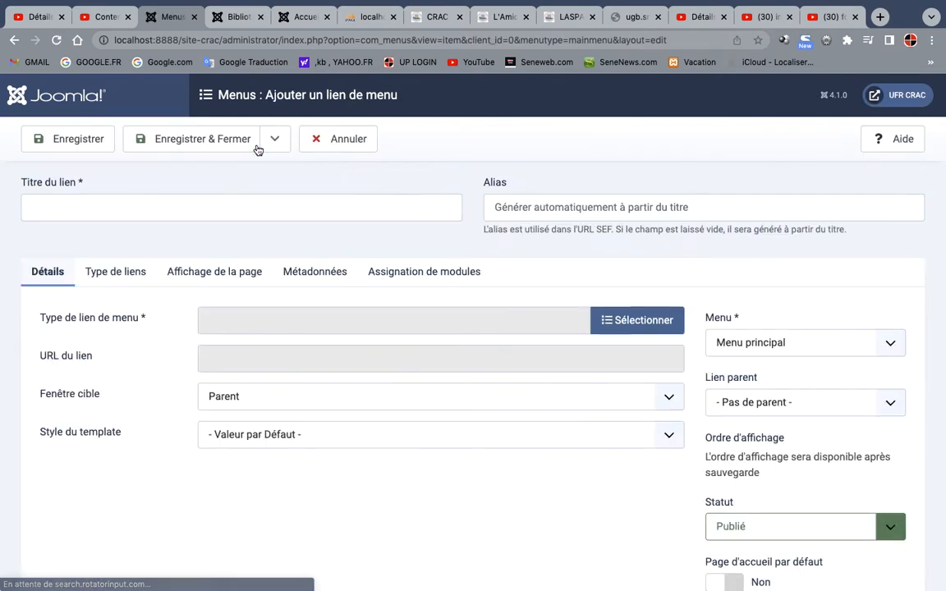
Switch to Finder, open L'Amicale des étudiants de l'UFR CRAC.txt from the amicale folder and copy its entire text
mouse_move(202, 575)
click(170, 574)
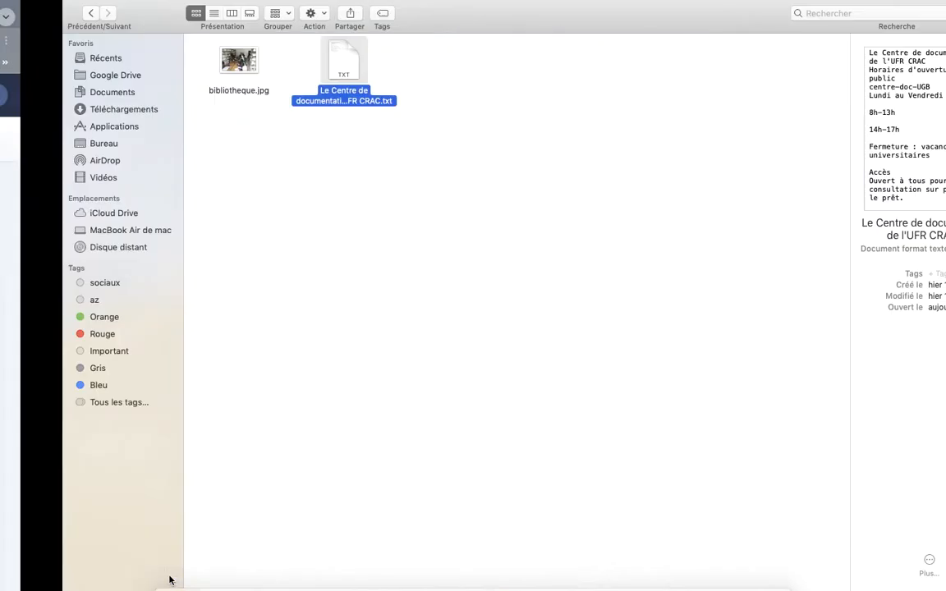
click(27, 13)
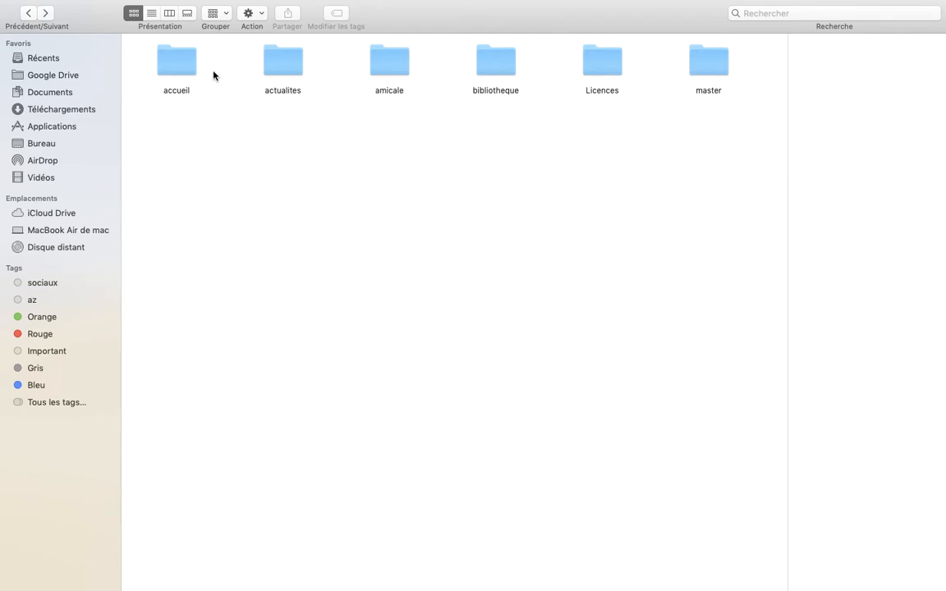
double_click(399, 67)
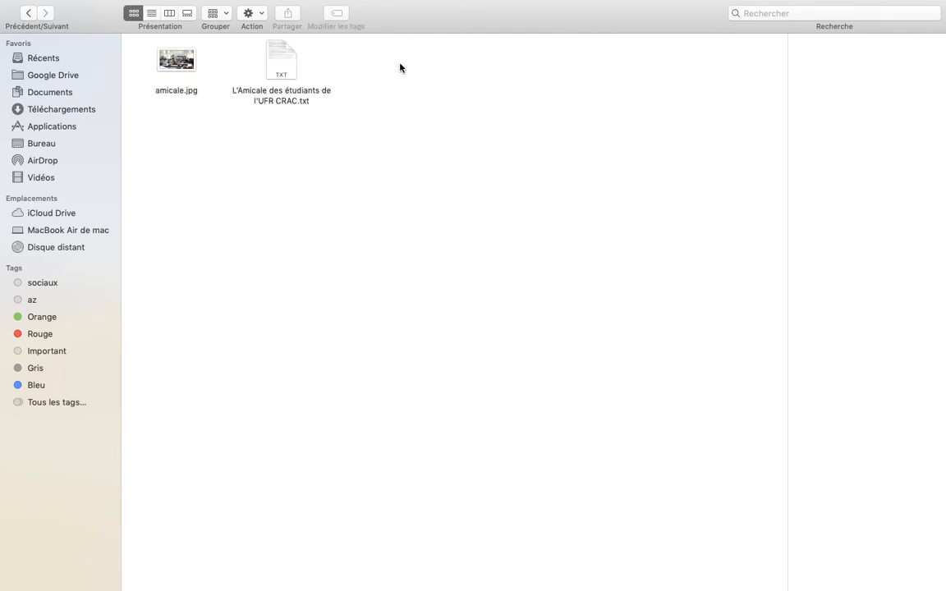
click(284, 59)
double_click(284, 59)
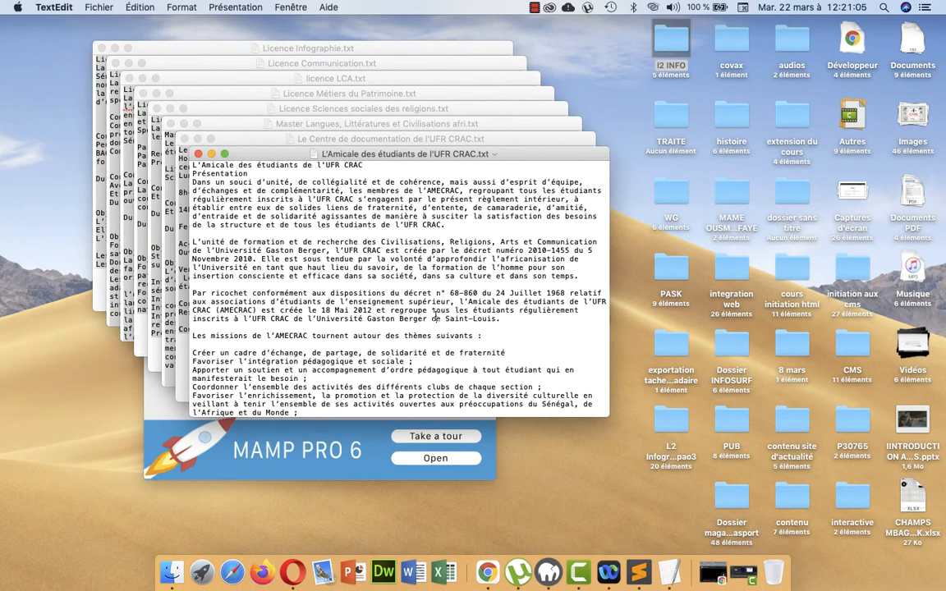
key(super+a)
key(super+c)
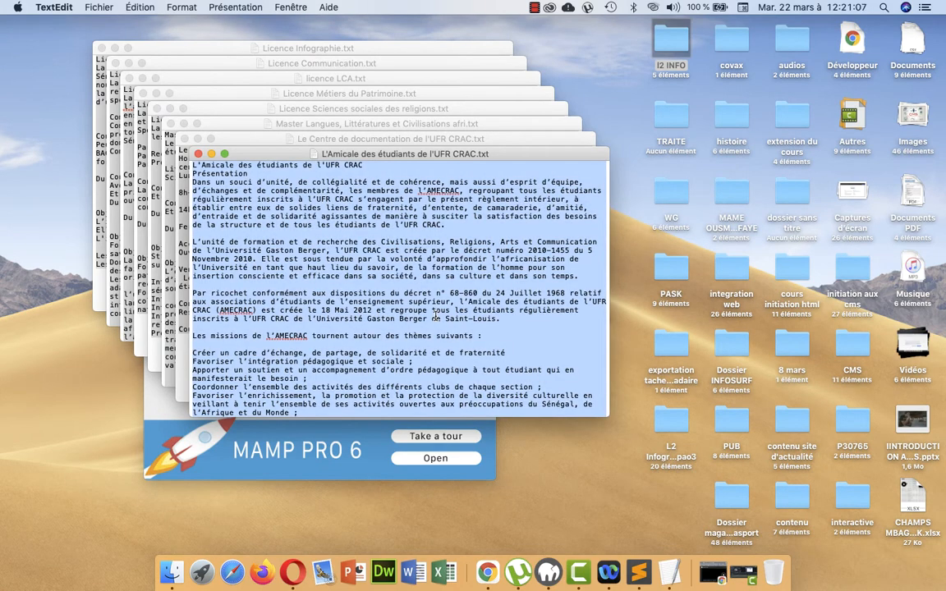
Switch back to Chrome and cancel the empty new menu link form
click(488, 574)
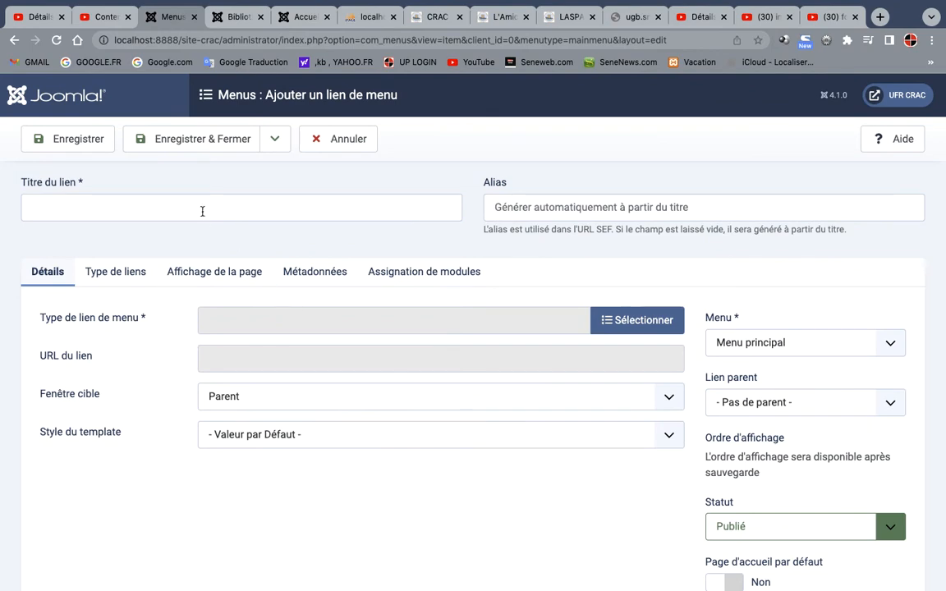
scroll(294, 520, down, 1)
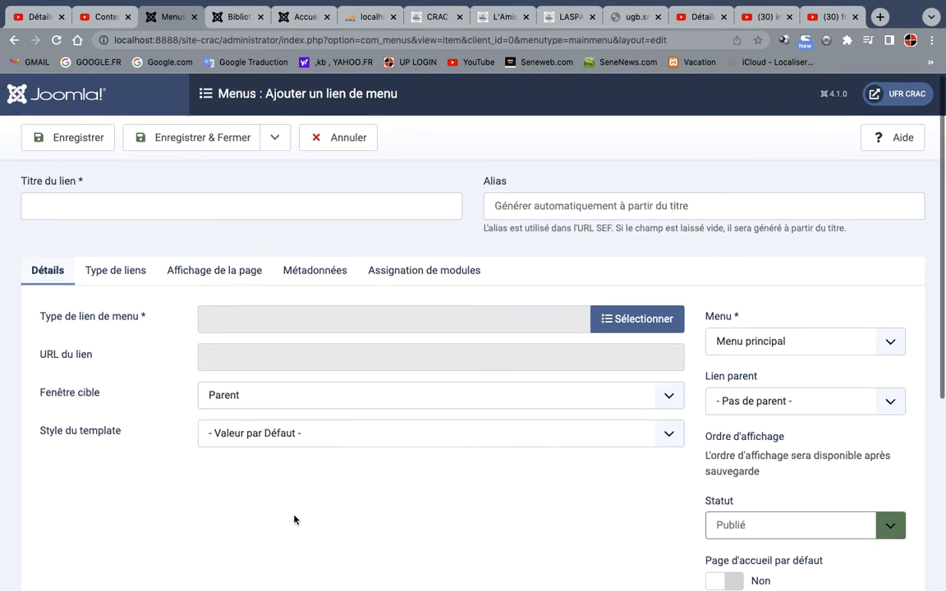
scroll(294, 520, up, 1)
click(219, 146)
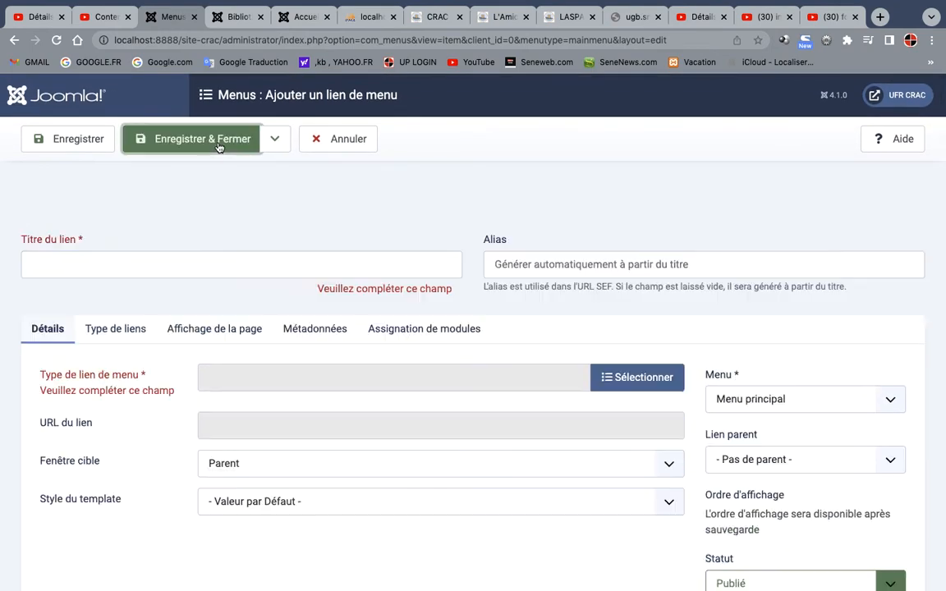
click(342, 146)
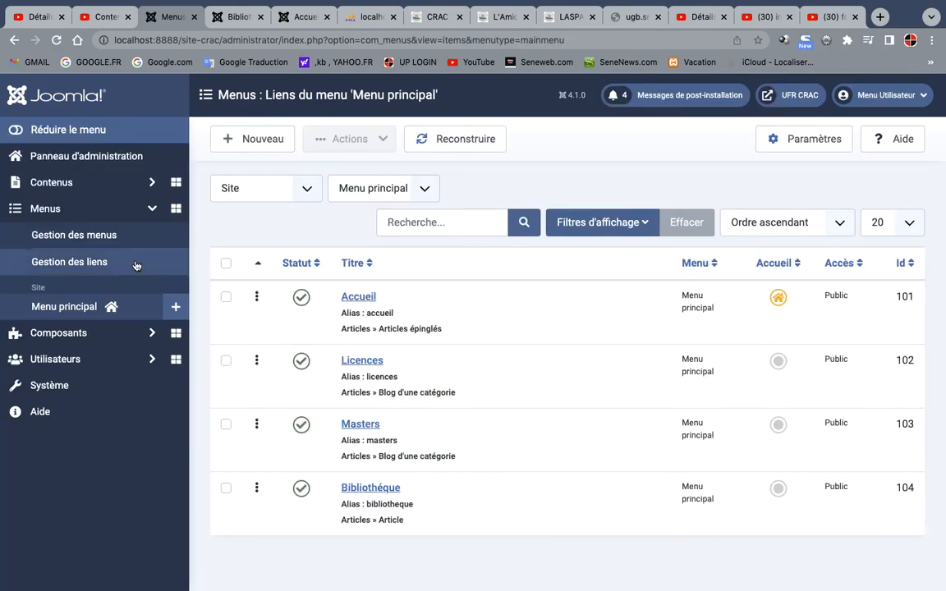
Create a new article from the articles list and paste the copied student association text into its body
click(62, 209)
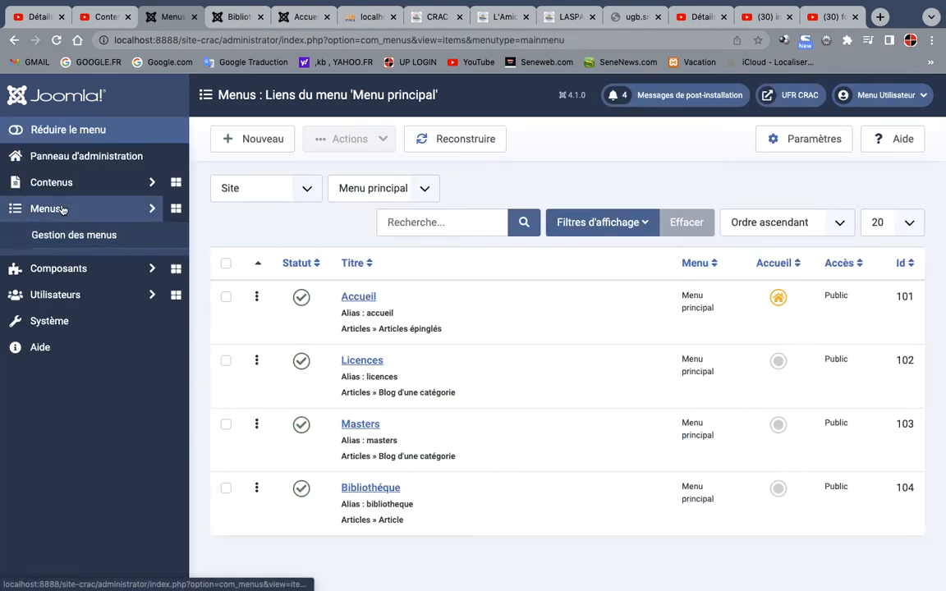
click(62, 208)
click(59, 185)
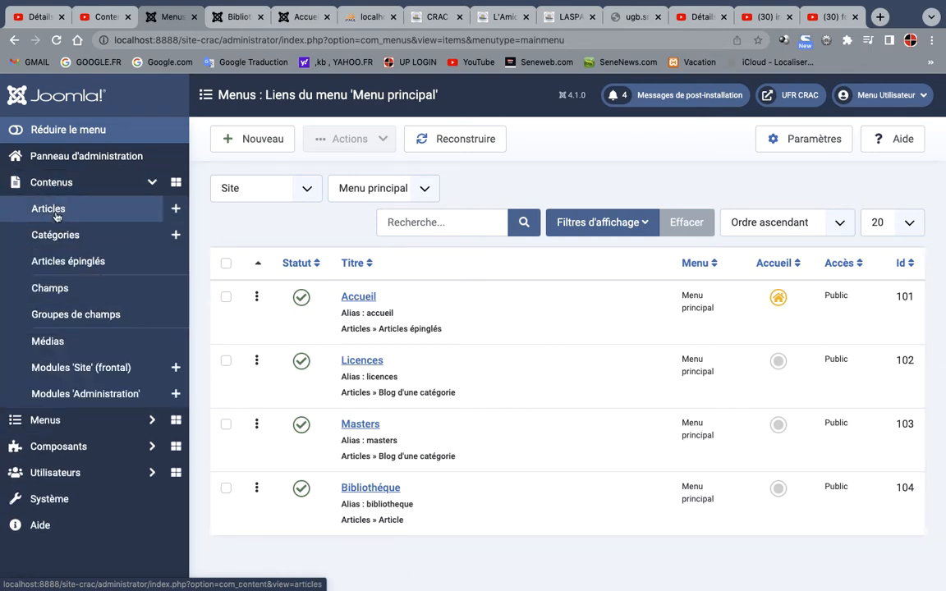
click(54, 211)
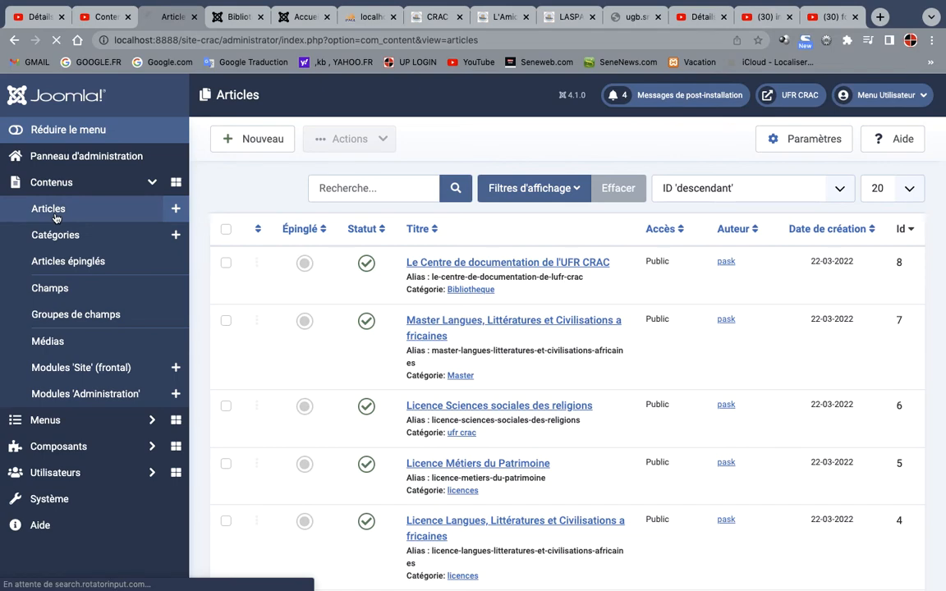
click(242, 145)
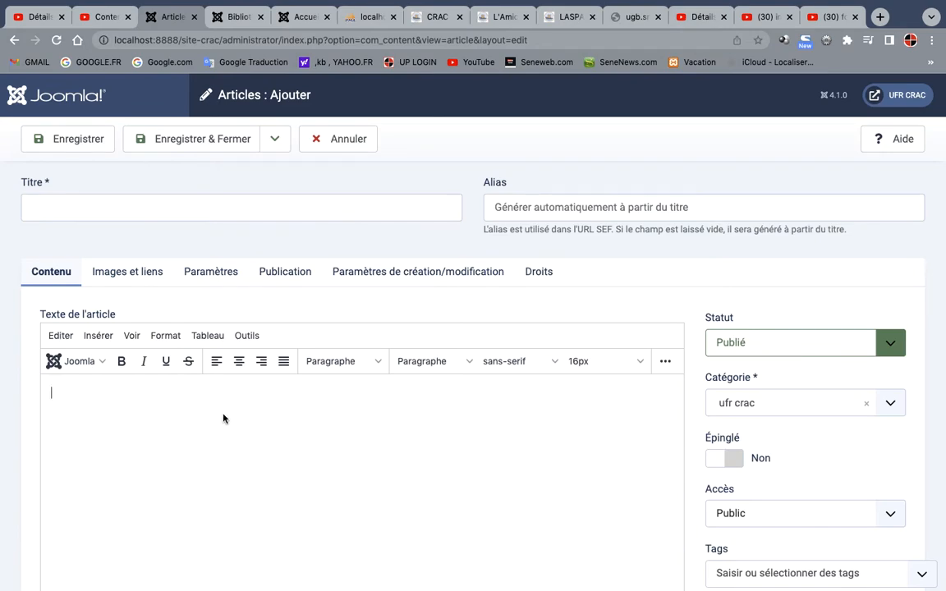
key(super+v)
scroll(263, 317, up, 5)
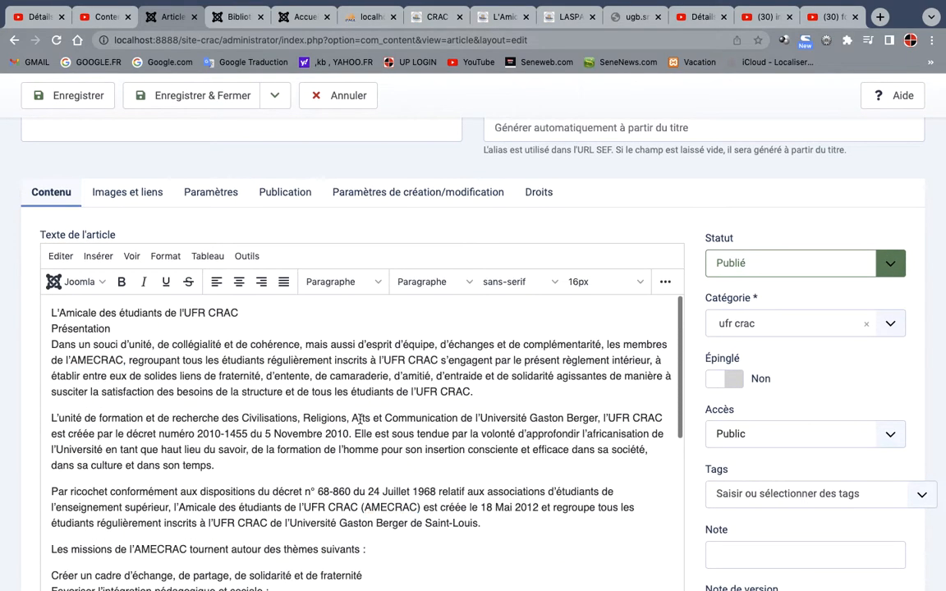
Move the line "L'Amicale des étudiants de l'UFR CRAC" from the article body into the article's title and remove the empty line left behind
drag(238, 313, 34, 298)
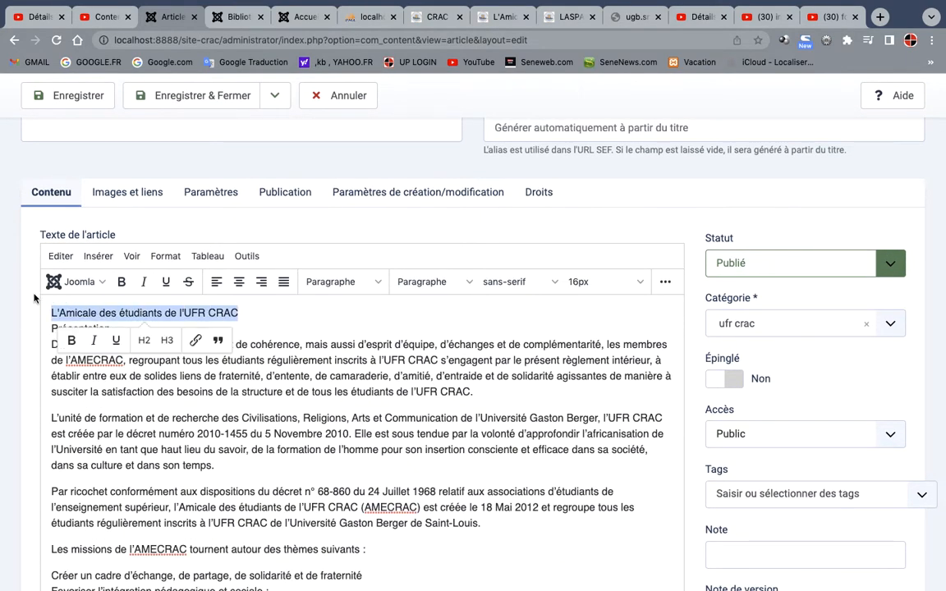
key(super+x)
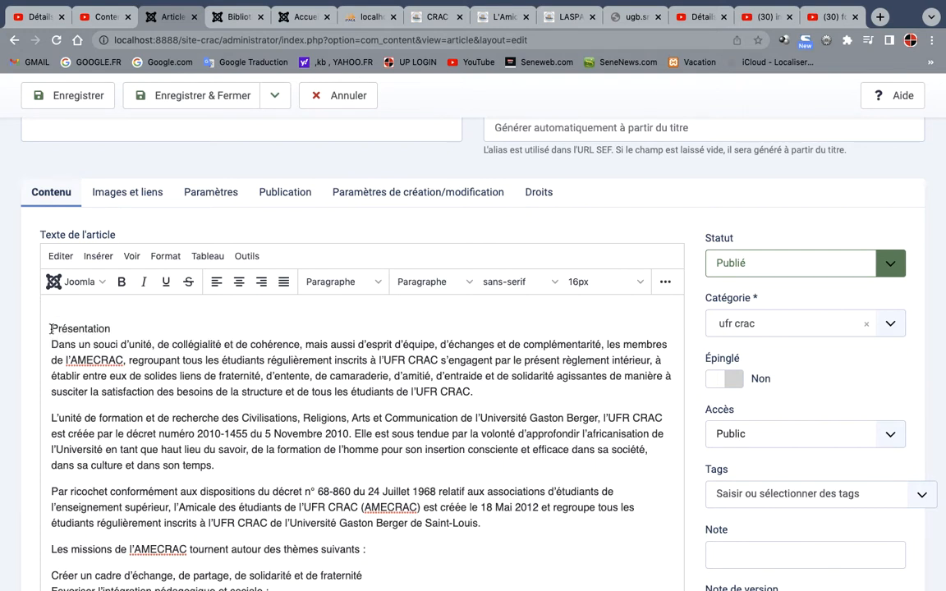
key(BackSpace)
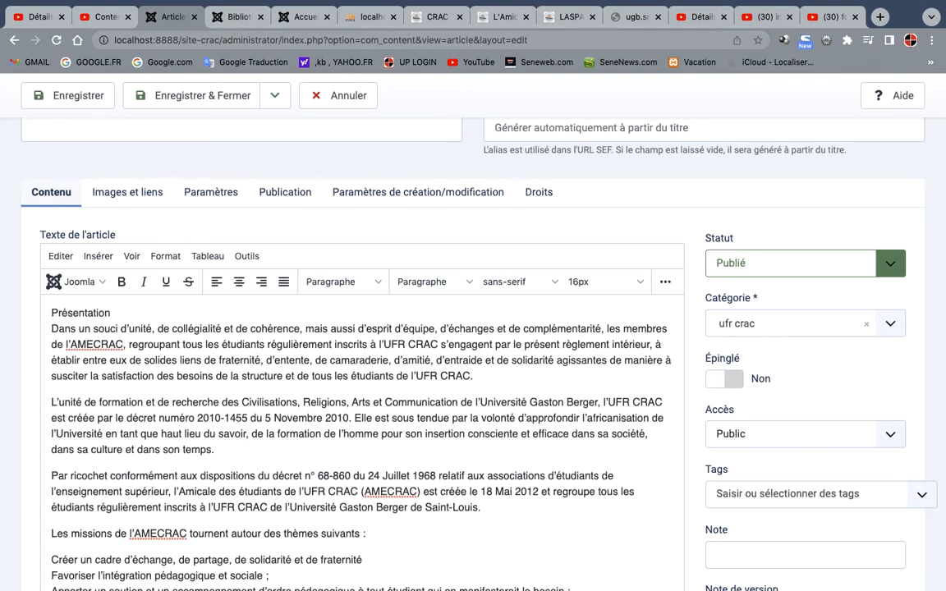
click(68, 131)
key(super+v)
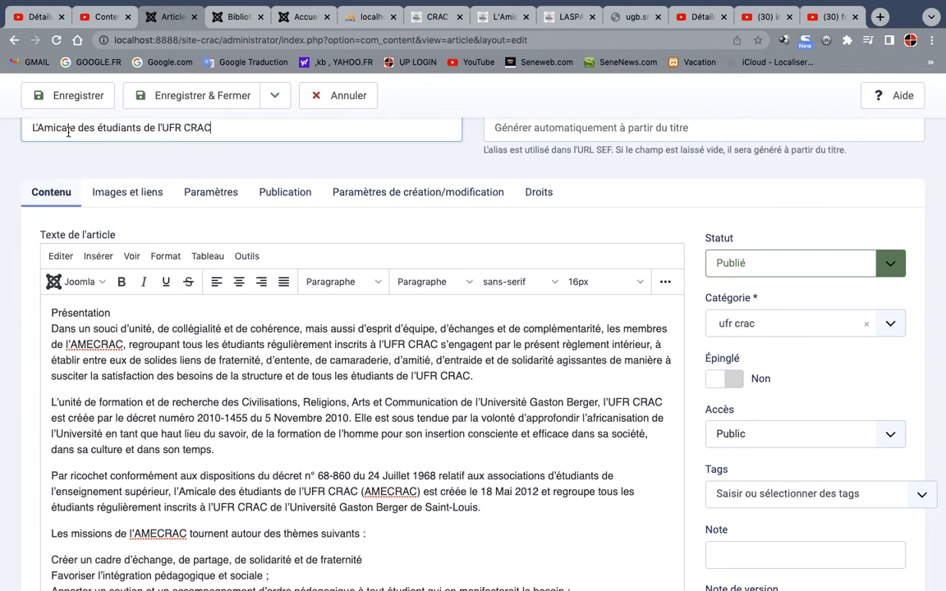
Try to assign the new article to an "amicale" category by searching the category choices
click(889, 323)
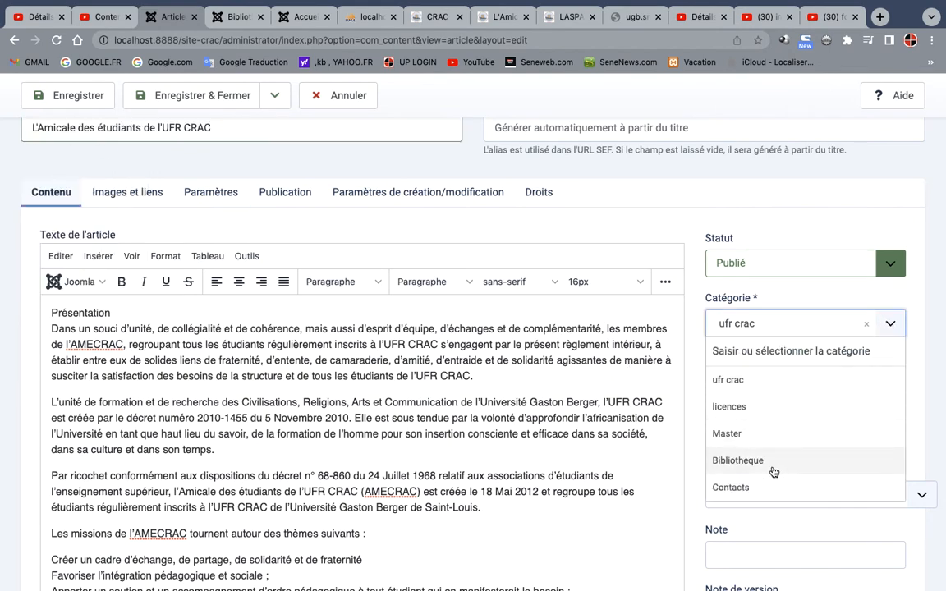
scroll(773, 472, down, 1)
scroll(775, 469, down, 1)
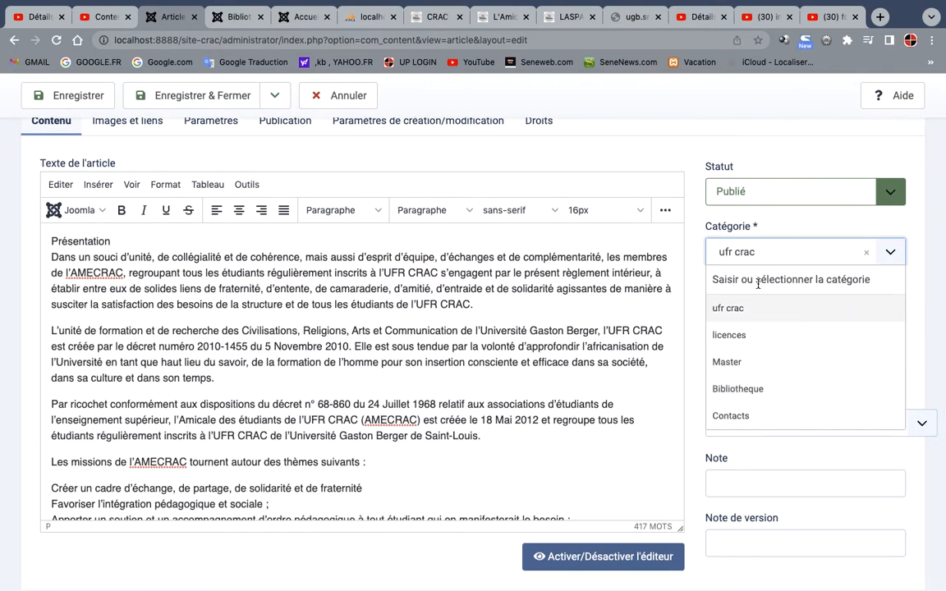
text(am)
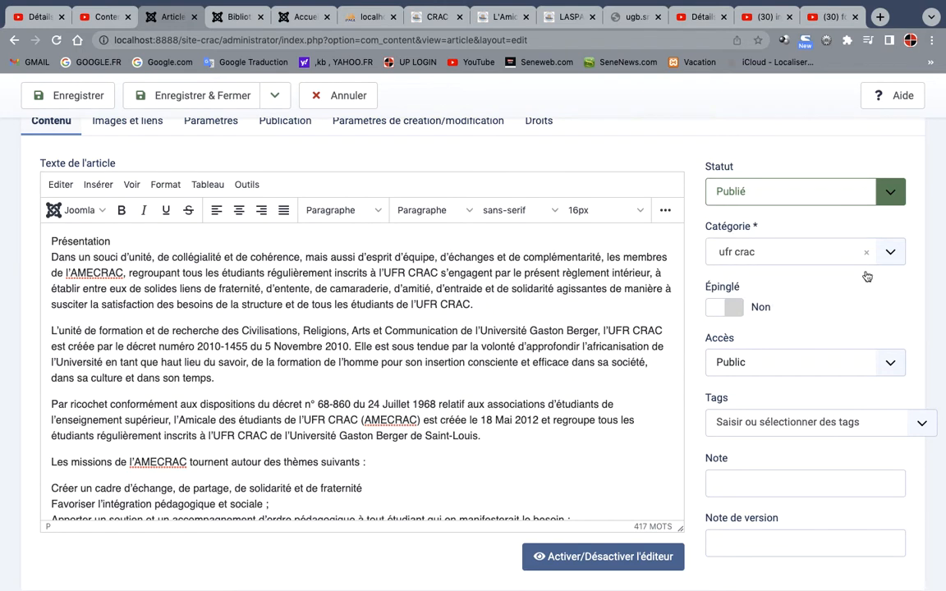
click(885, 252)
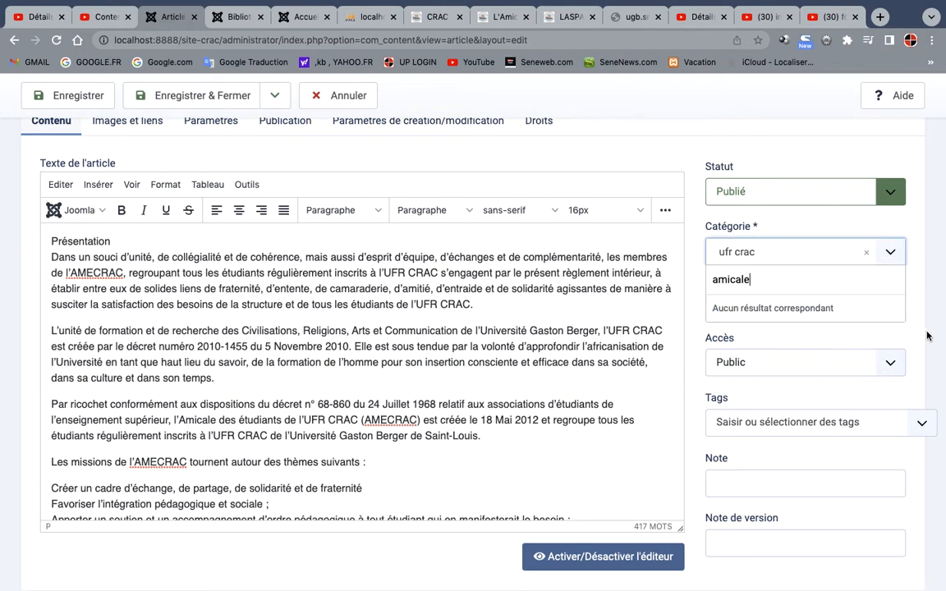
click(927, 304)
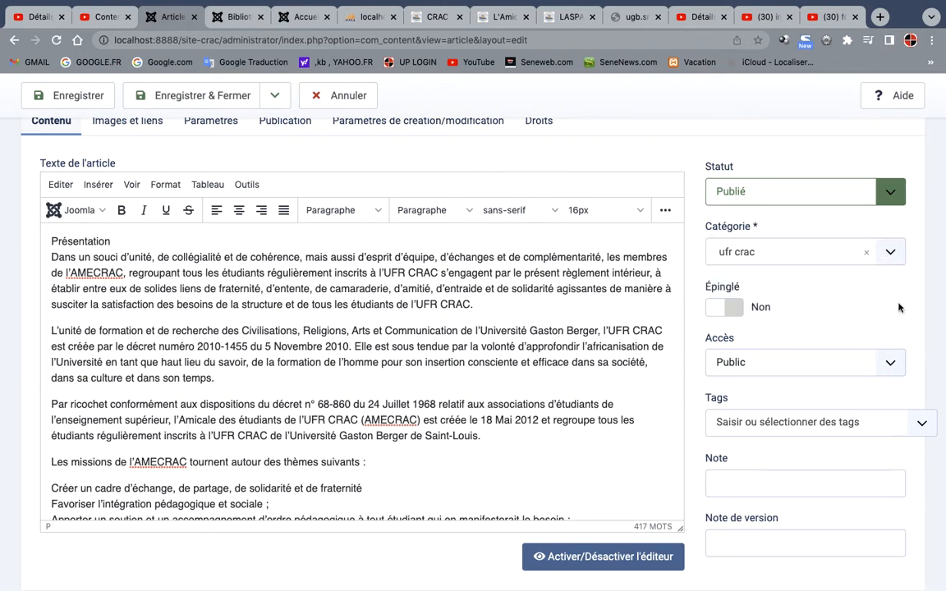
click(889, 252)
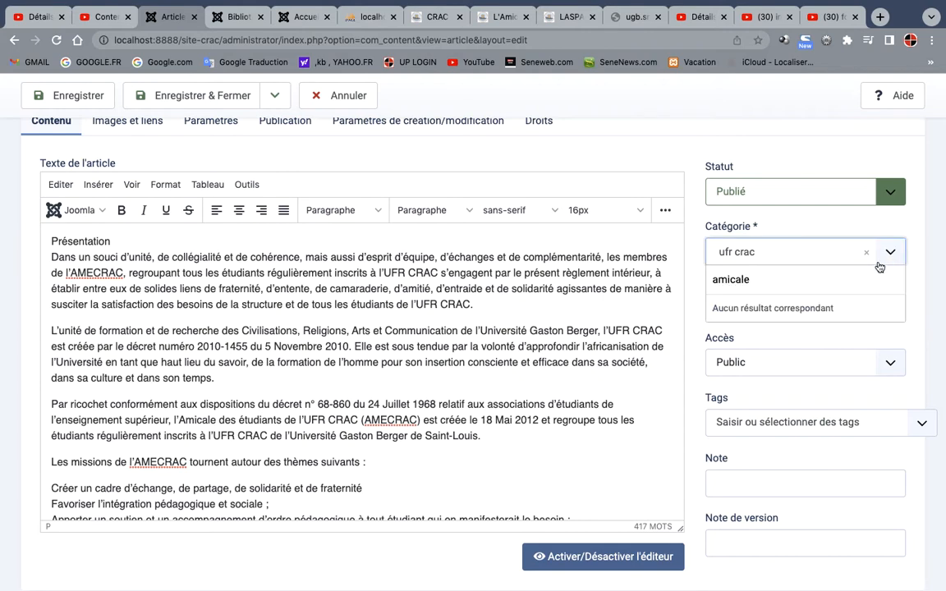
click(865, 252)
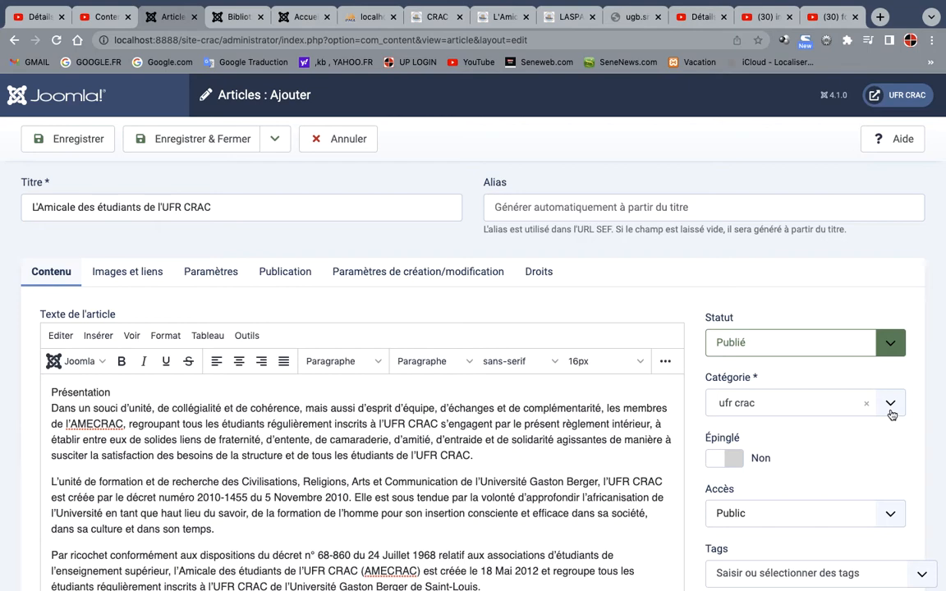
Save and close the student association article with its category left as ufr crac
scroll(834, 452, down, 1)
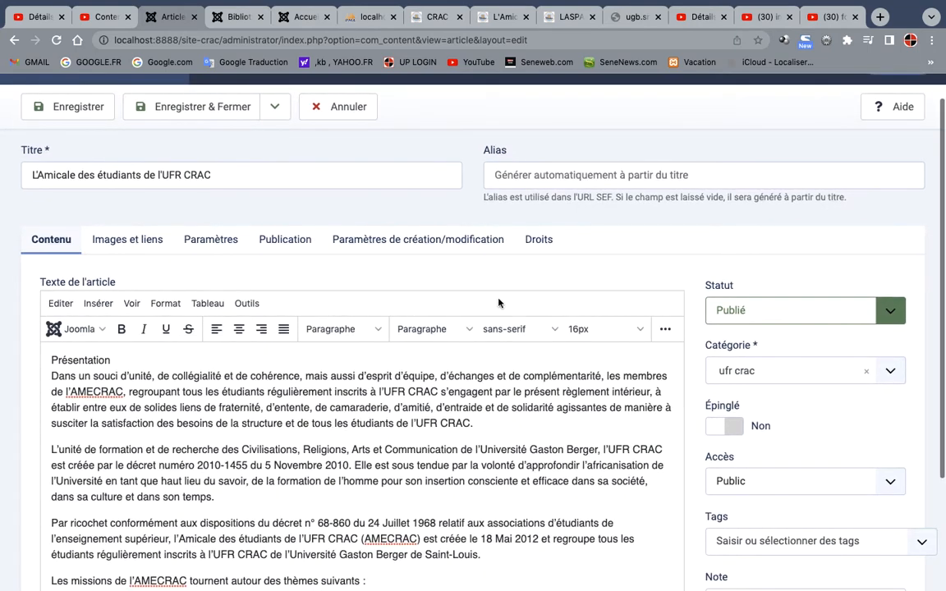
click(220, 114)
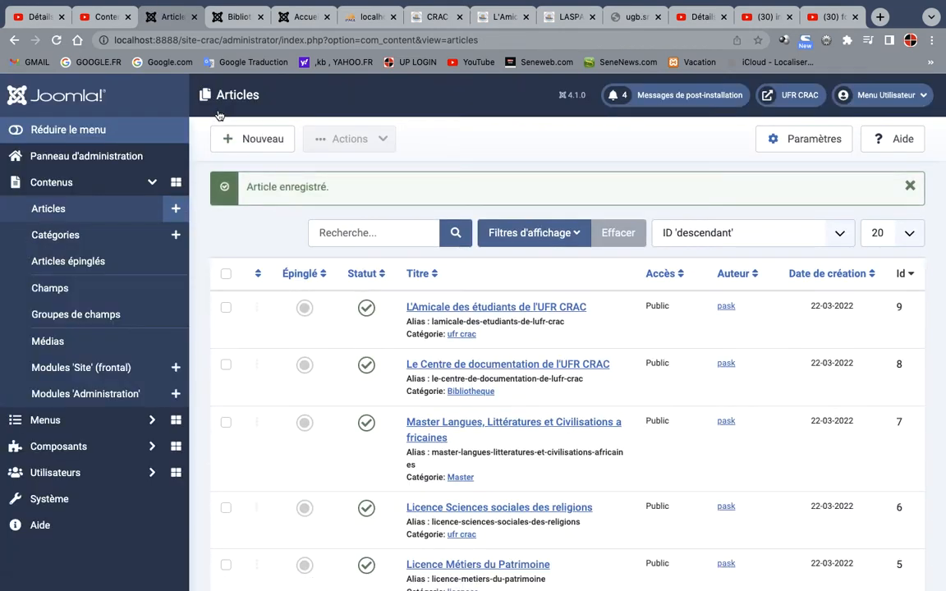
Create a new article category titled "amicale" without a parent, then save and close it
click(63, 235)
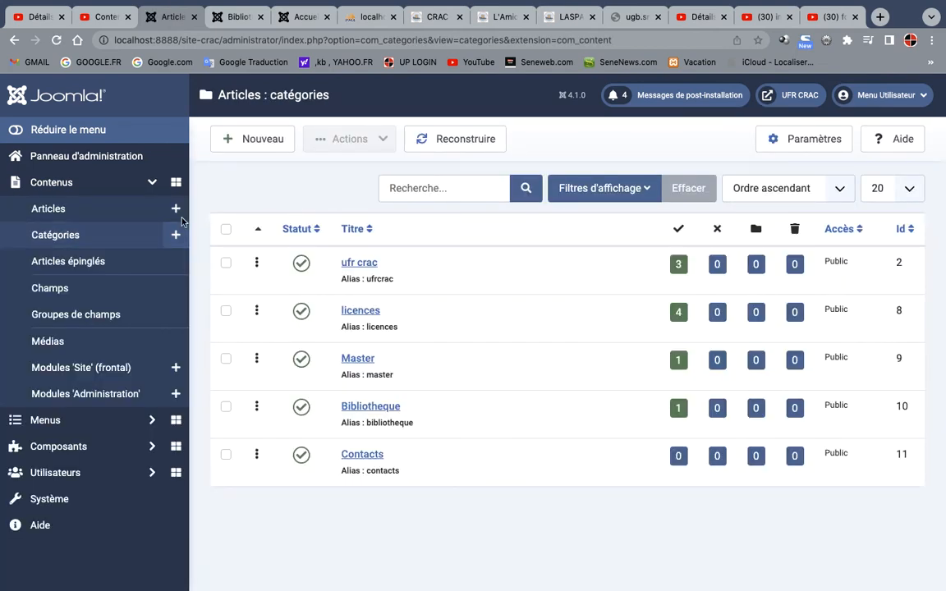
click(263, 146)
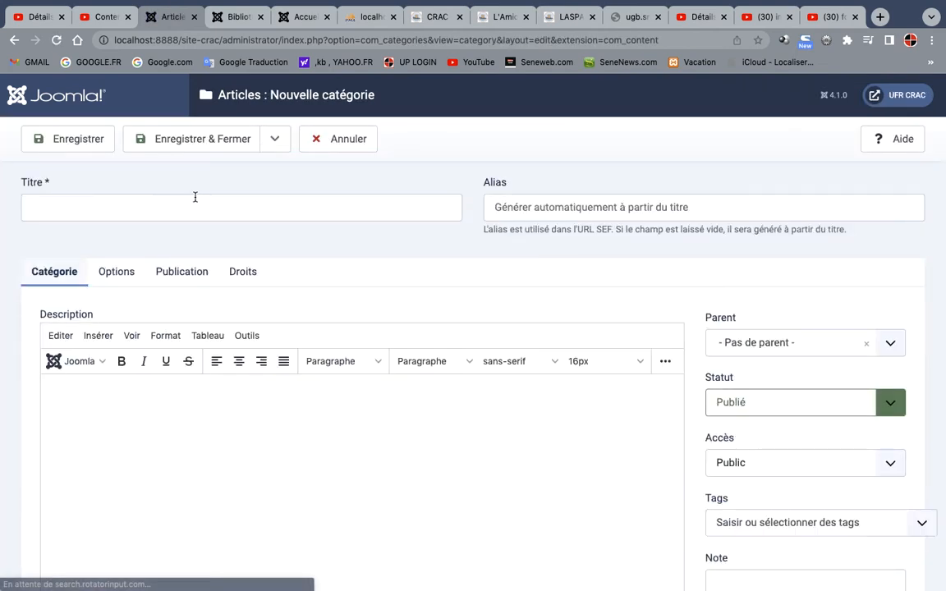
click(178, 206)
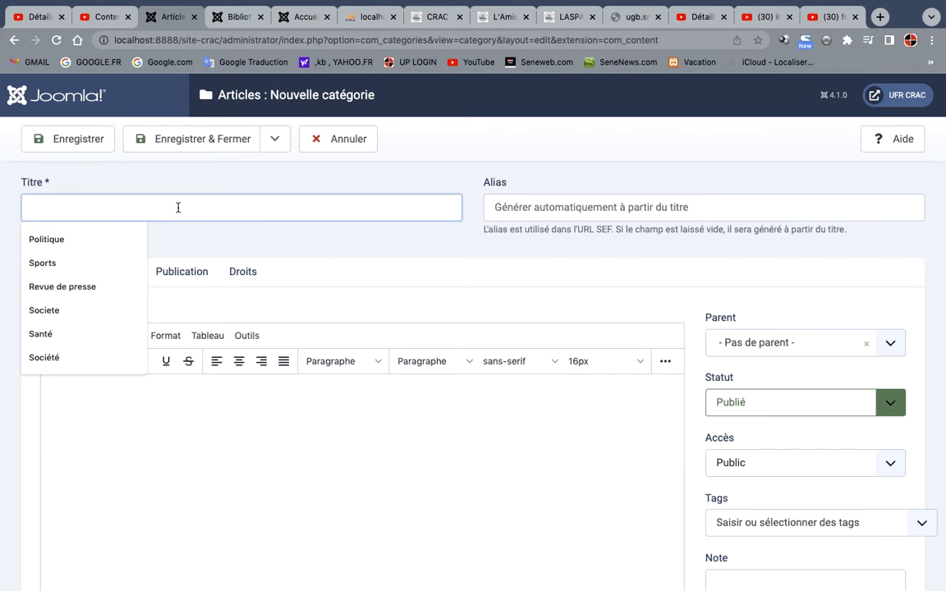
text(amicale)
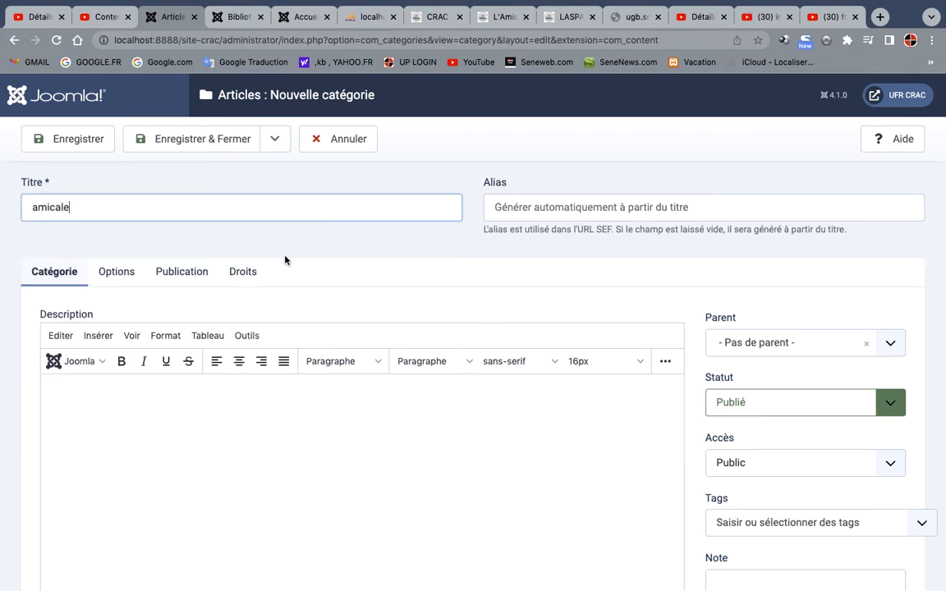
click(227, 151)
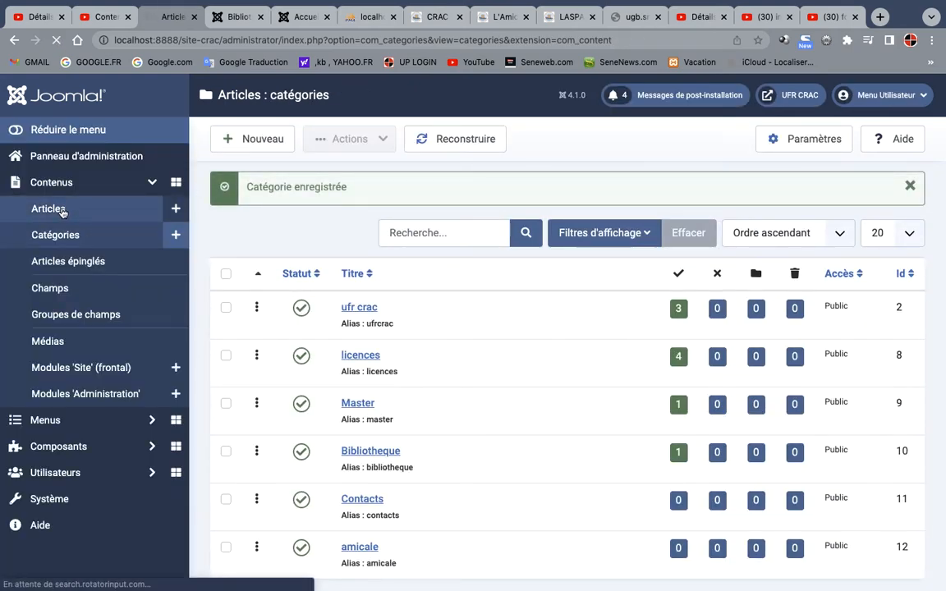
Reopen the article "L'Amicale des étudiants de l'UFR CRAC", set its category to amicale, and save and close it
click(62, 211)
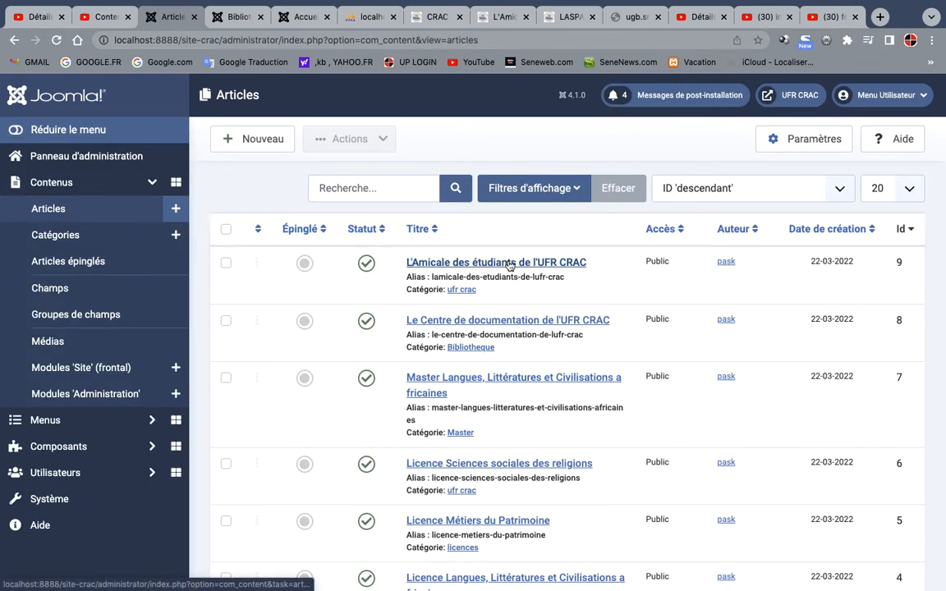
click(509, 263)
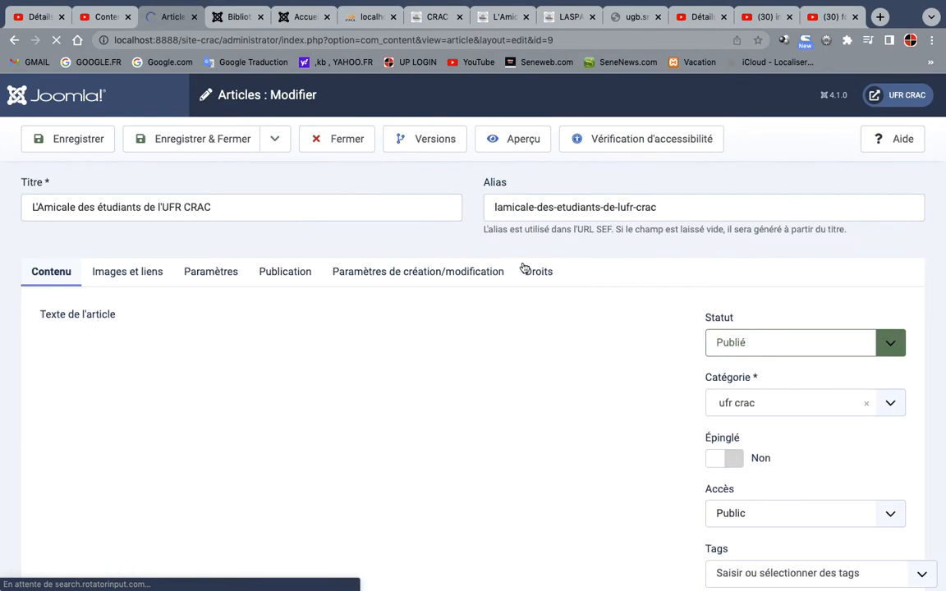
click(886, 405)
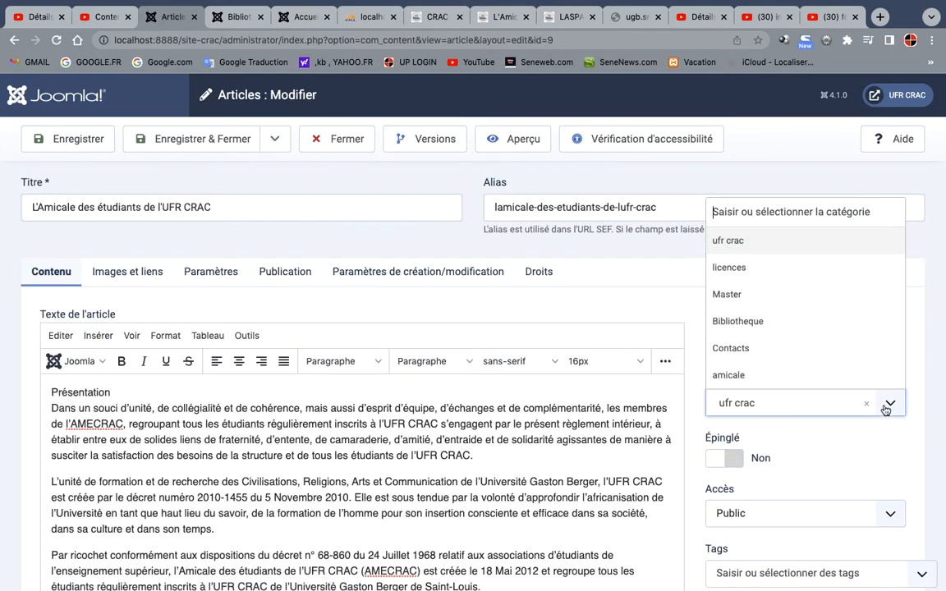
click(753, 375)
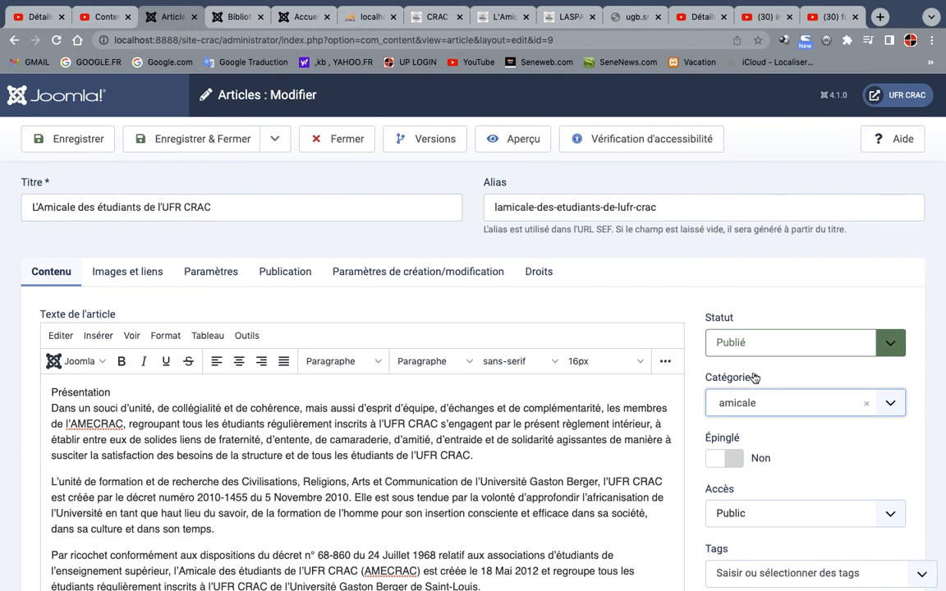
click(216, 144)
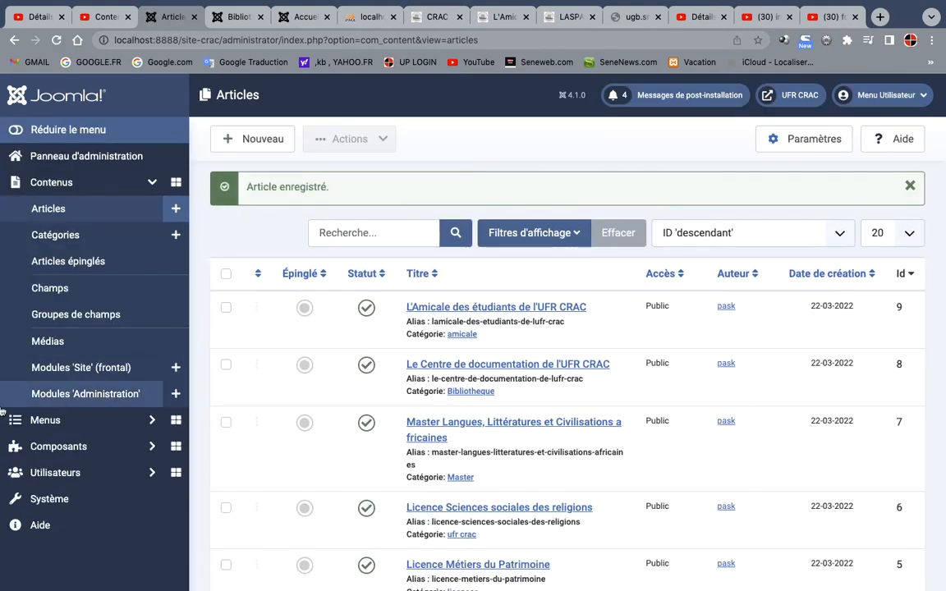
Start a new menu link in the Menu principal and title it "Amicale"
click(62, 419)
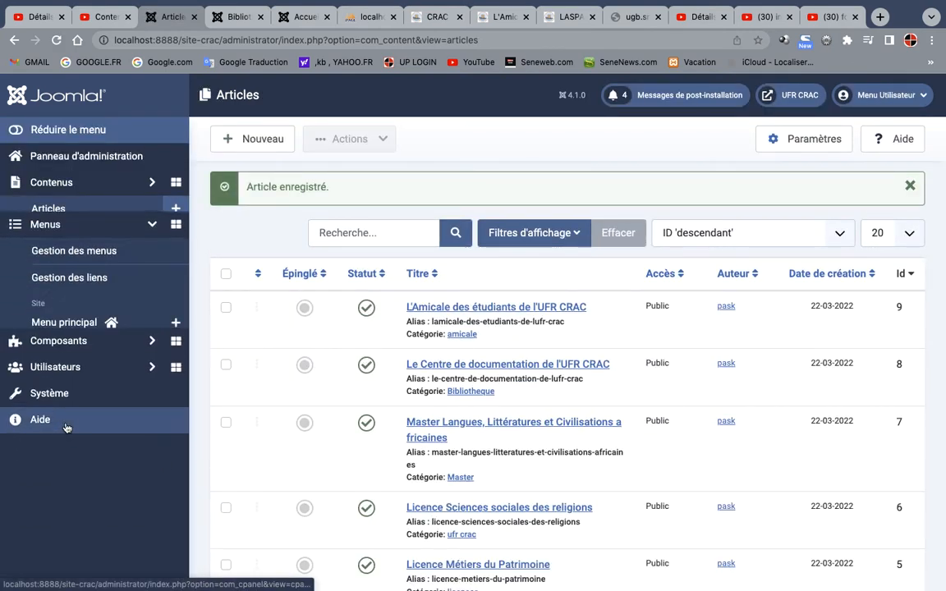
click(71, 307)
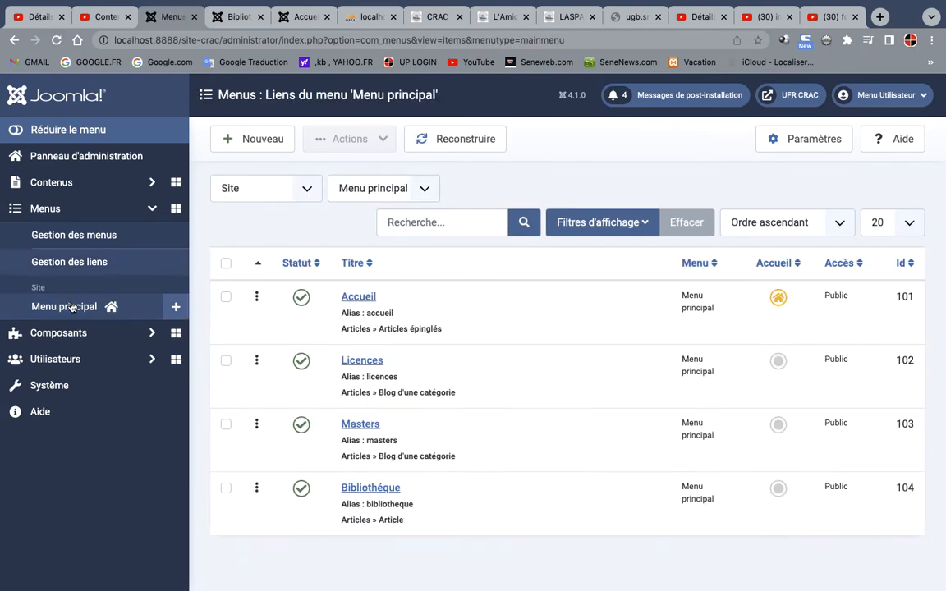
click(250, 140)
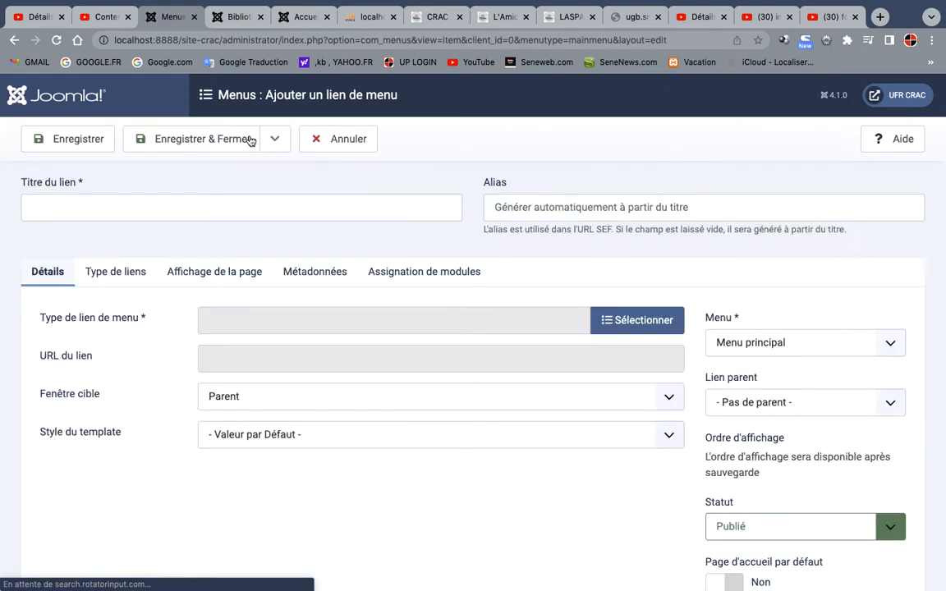
click(255, 212)
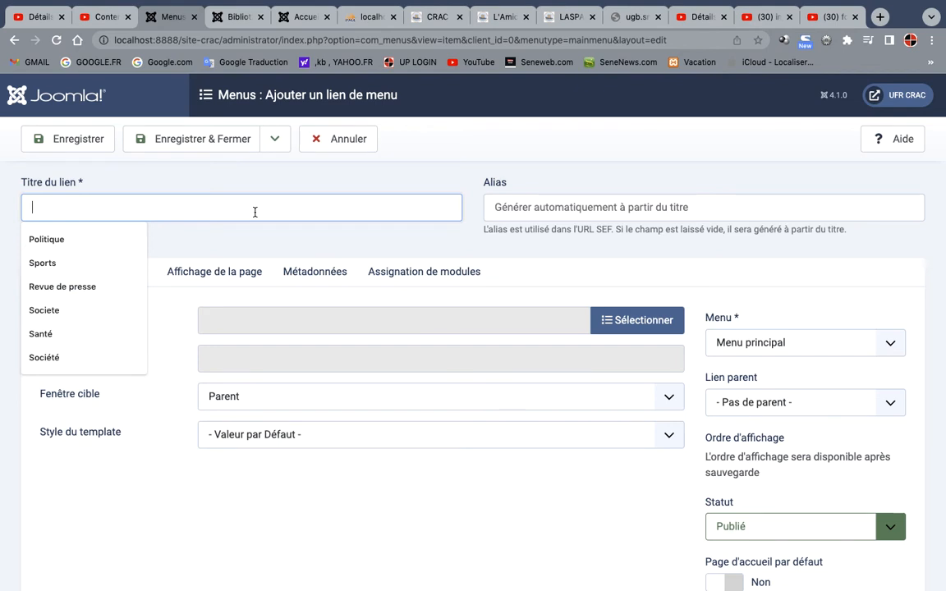
text(A)
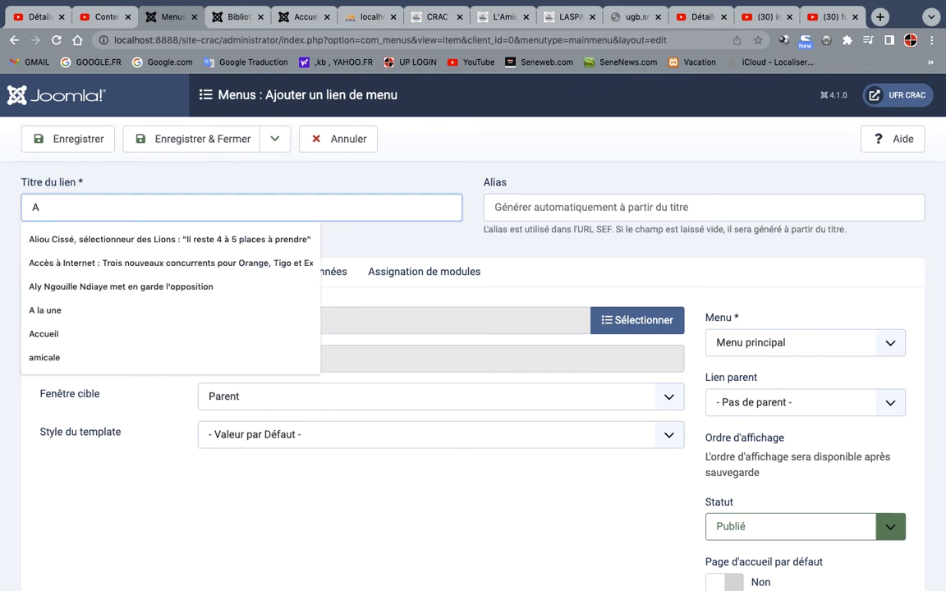
text(m)
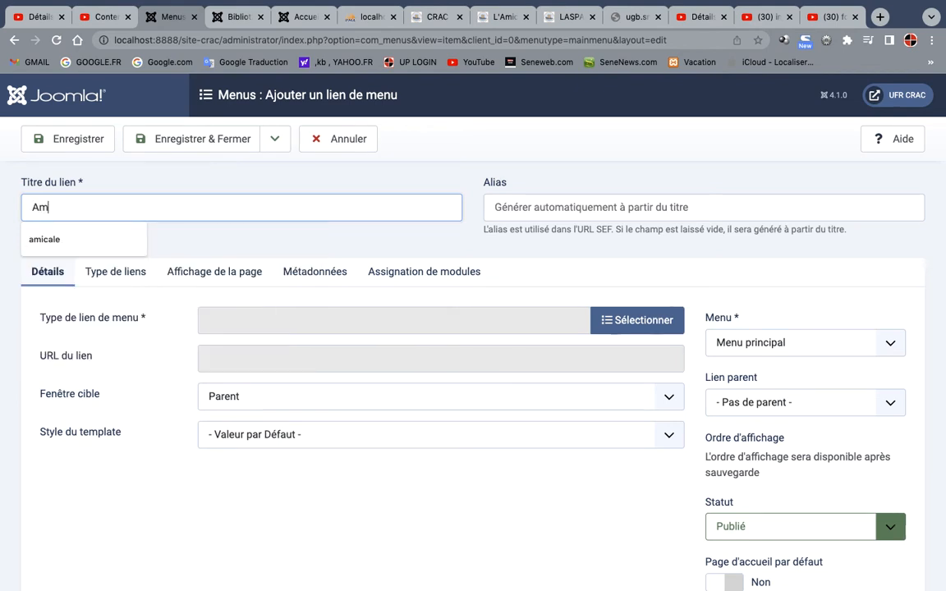
text(icale)
click(711, 256)
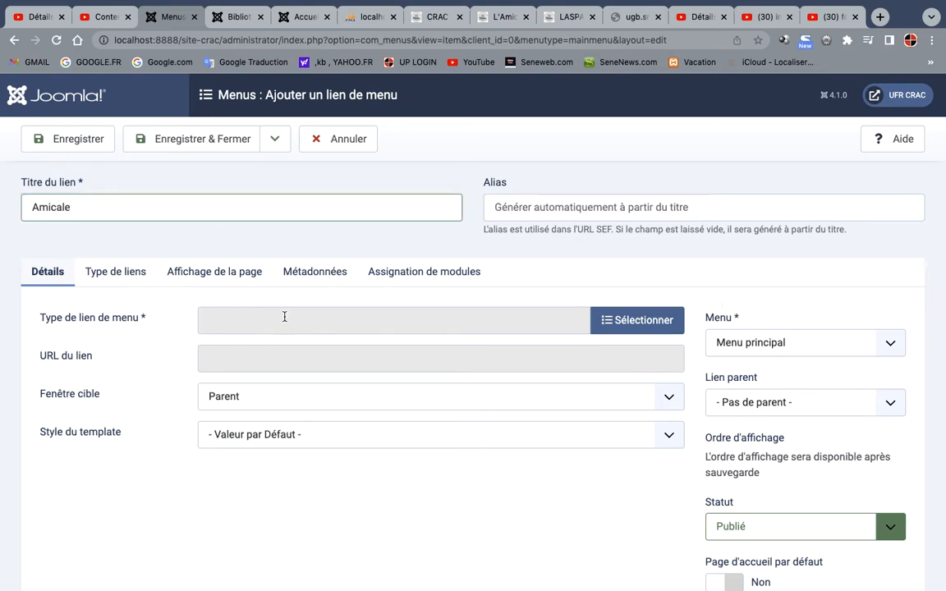
Set the link type to single Article, choose "L'Amicale des étudiants de l'UFR CRAC" as its article, and save and close the link
click(612, 320)
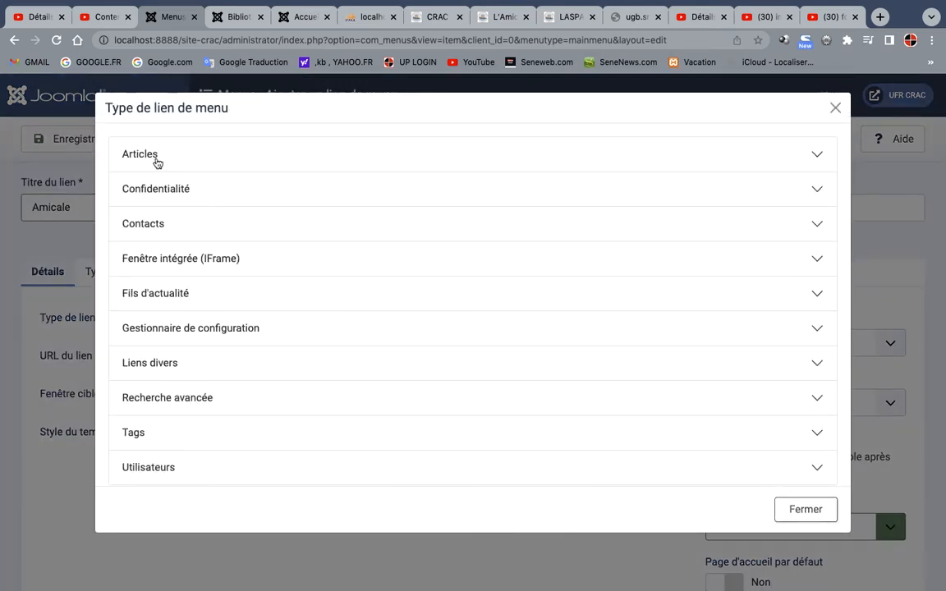
click(156, 156)
click(260, 217)
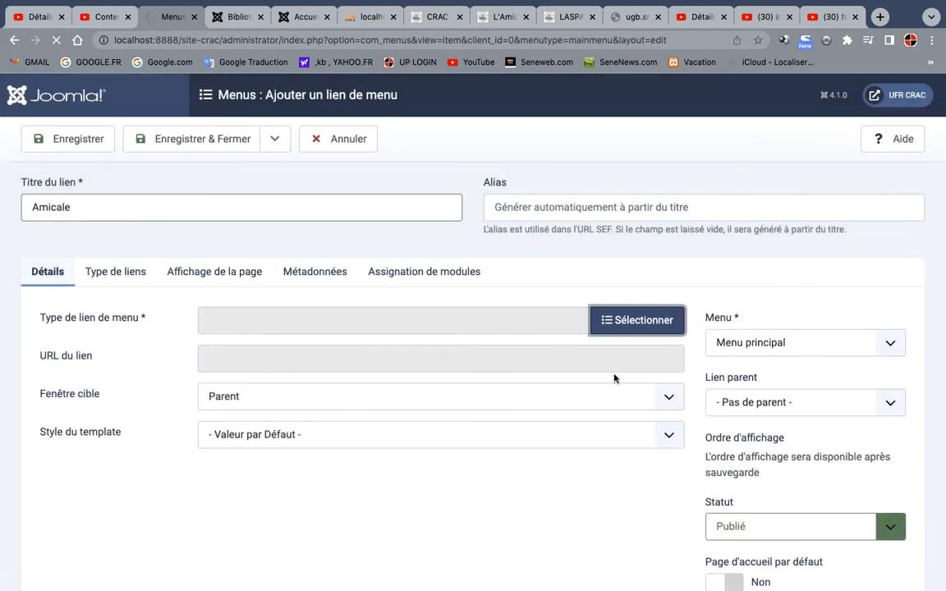
click(581, 361)
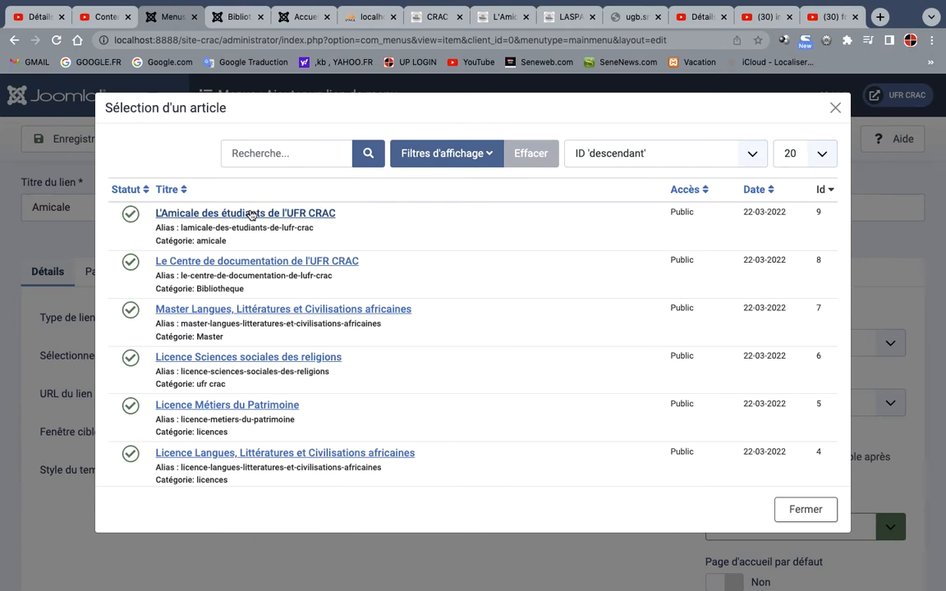
click(249, 212)
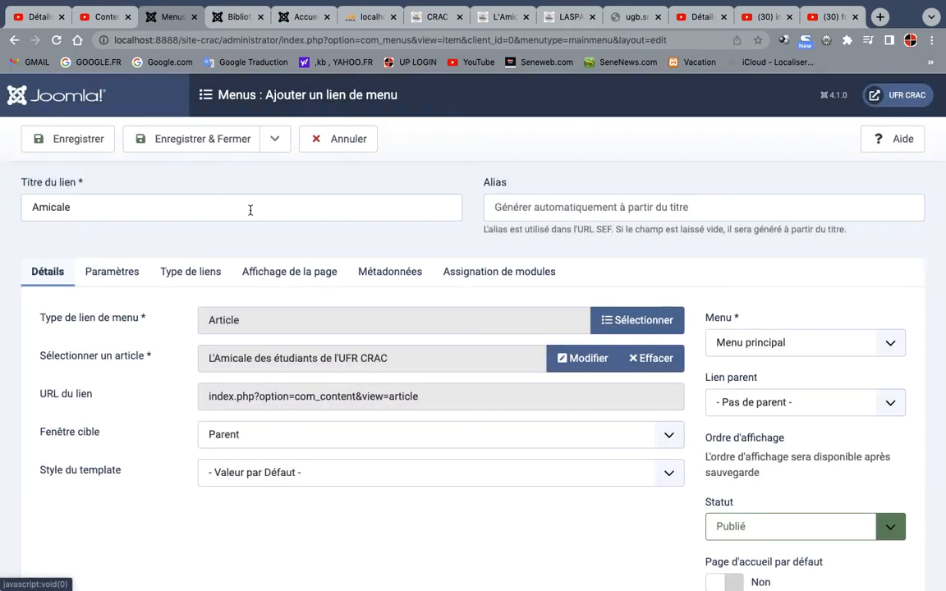
click(205, 143)
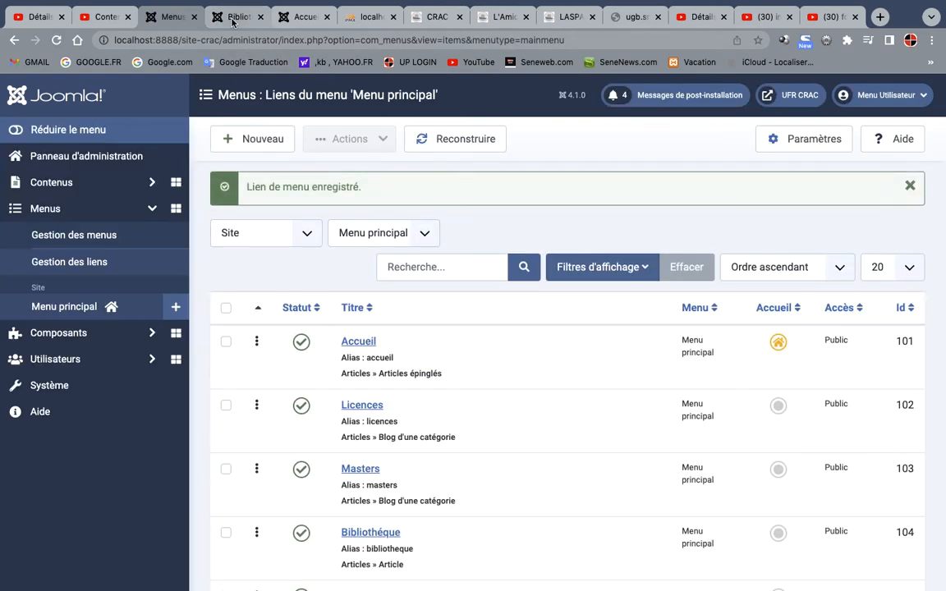
Check the Amicale page through the public site's main menu, reading its text, and return to the administration's menu links list
click(233, 20)
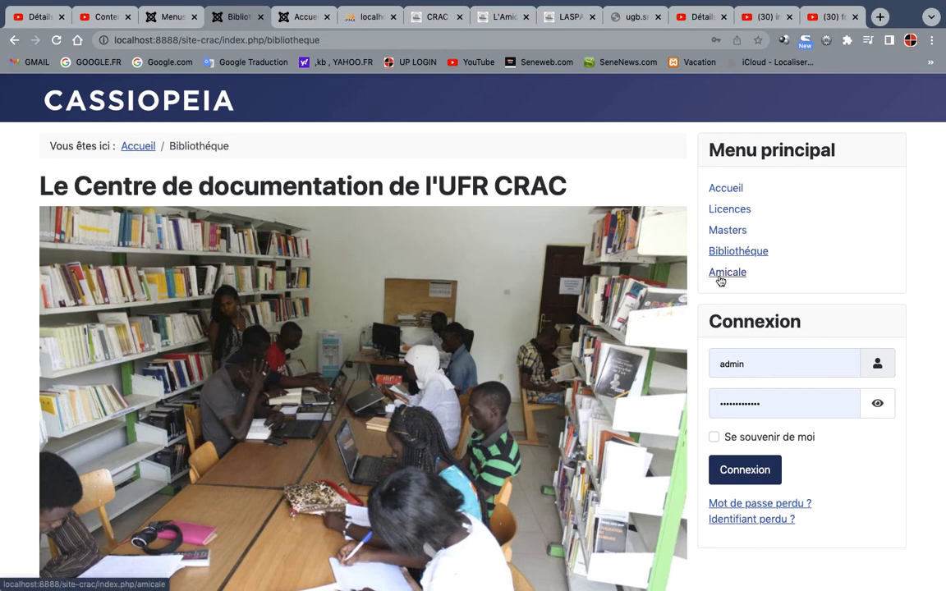
click(719, 276)
scroll(451, 374, down, 3)
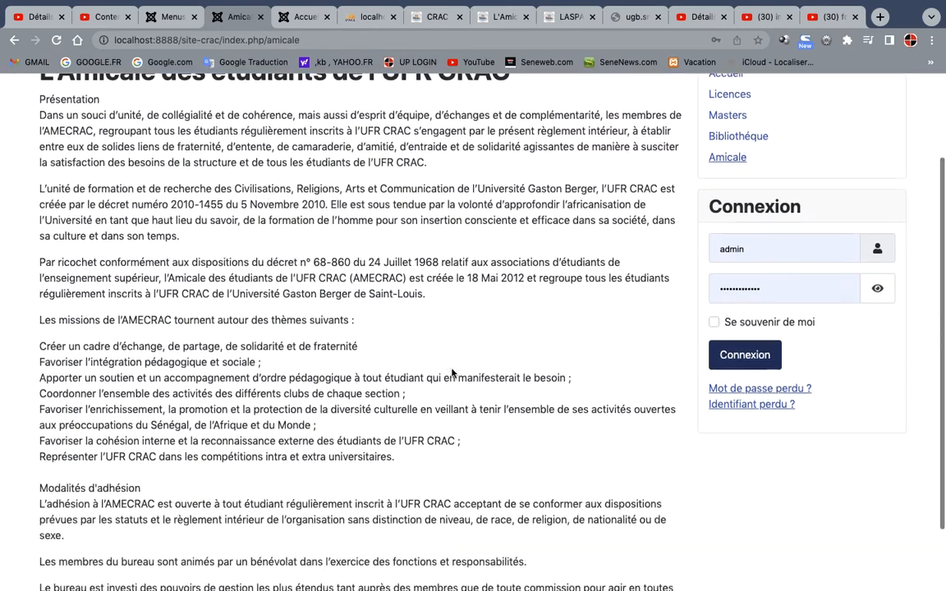
scroll(452, 373, down, 3)
scroll(451, 374, up, 5)
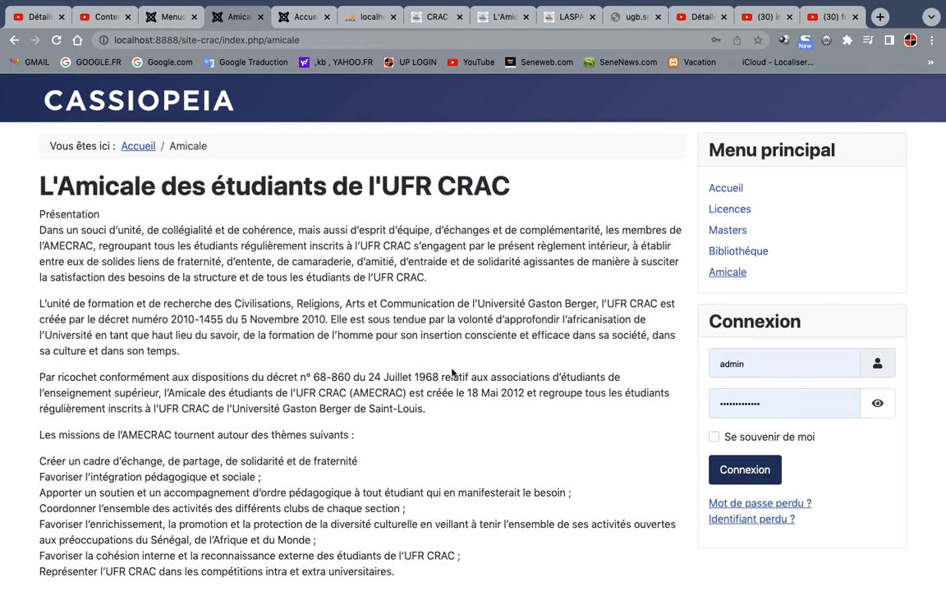
click(173, 18)
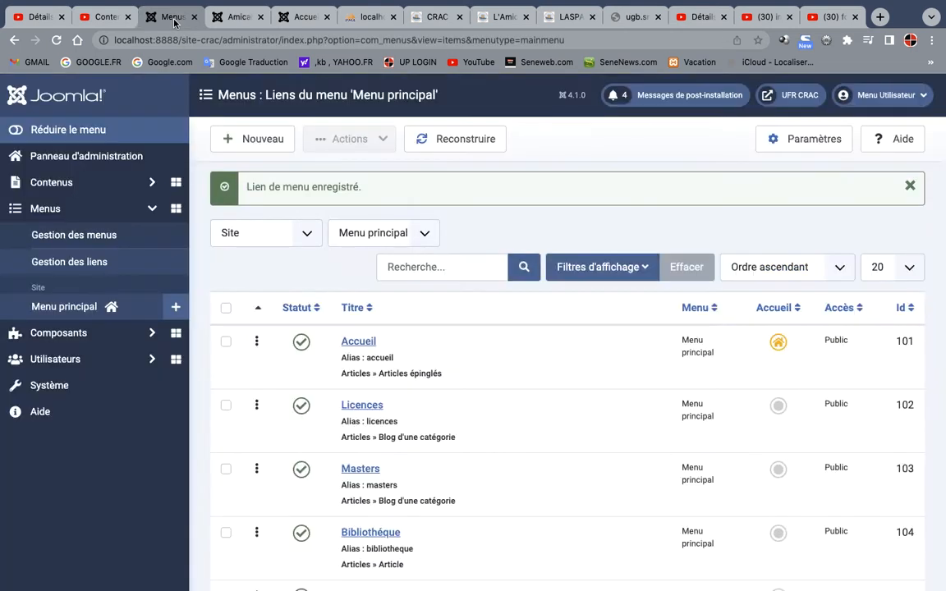
Reopen the article "L'Amicale des étudiants de l'UFR CRAC" and bring up the media library from its text editor
click(59, 184)
click(62, 210)
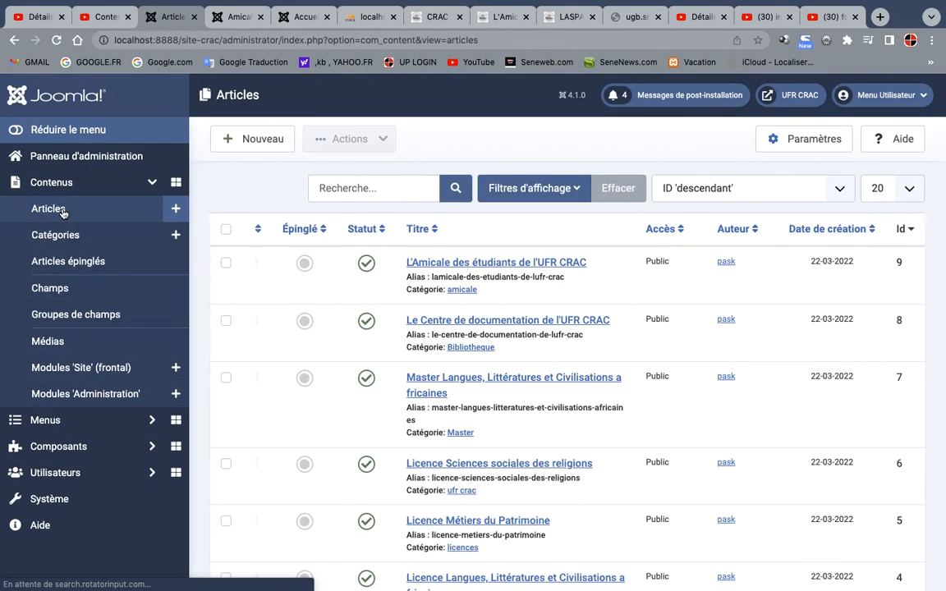
click(473, 264)
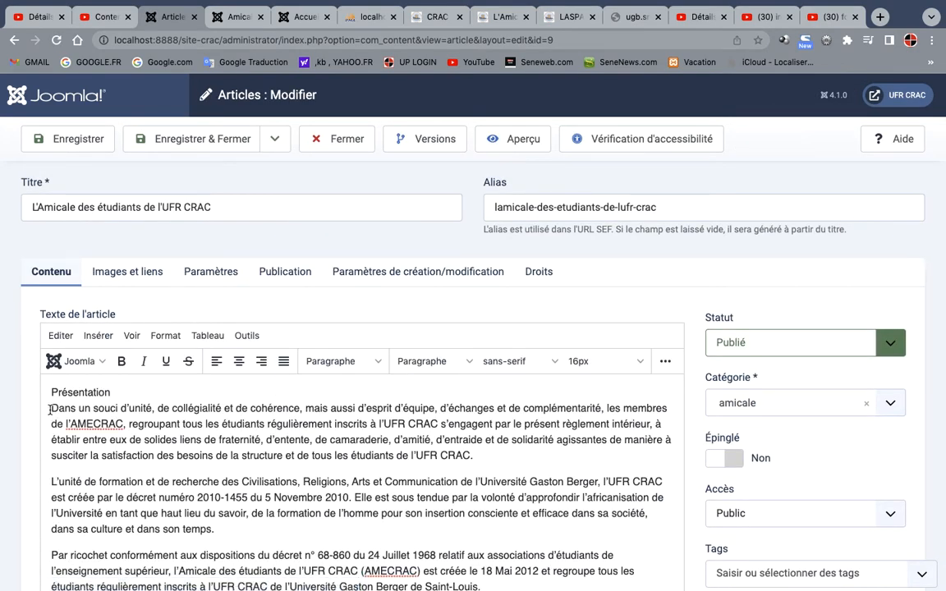
click(76, 362)
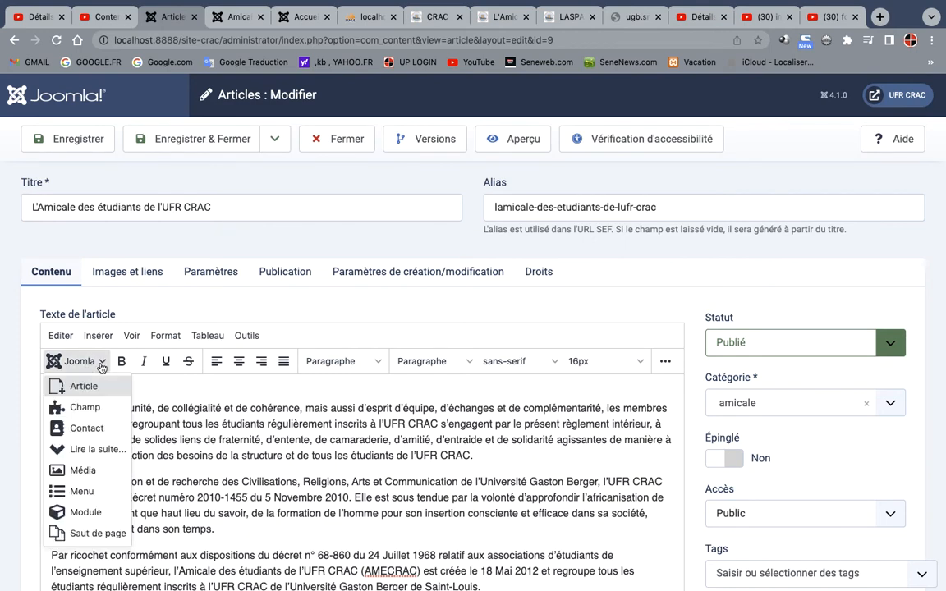
click(83, 470)
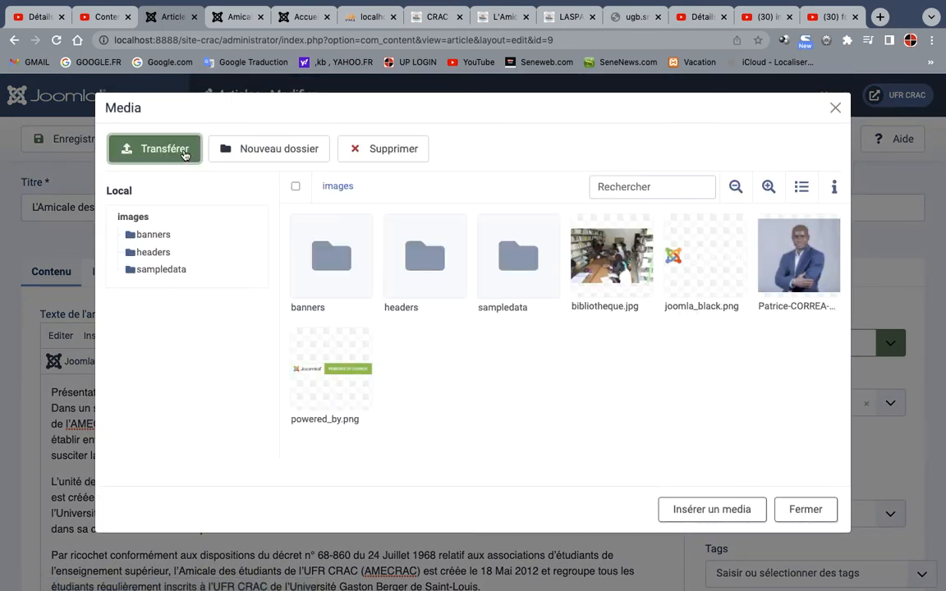
Upload amicale.jpg from the local amicale folder to the site's images folder
click(186, 152)
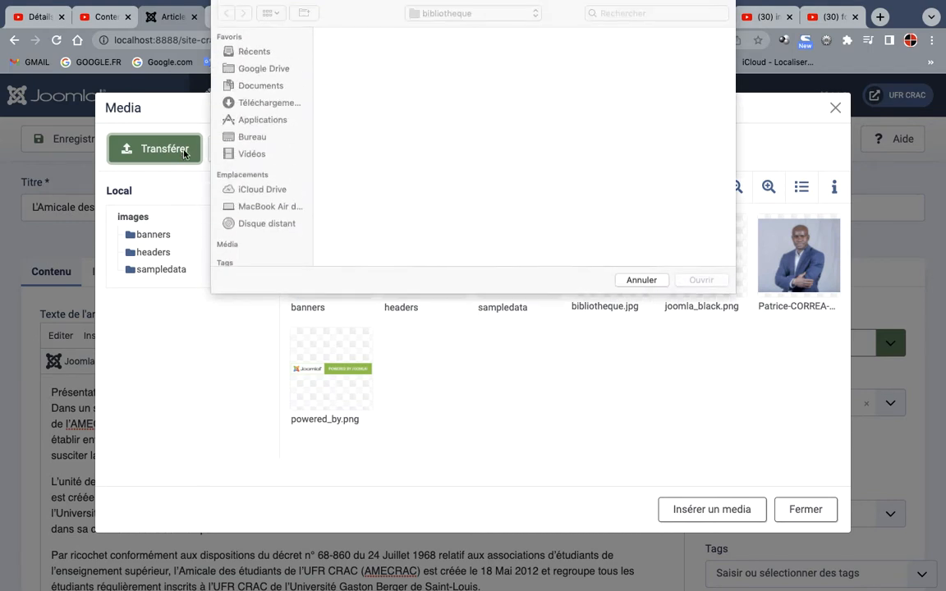
click(493, 20)
click(479, 30)
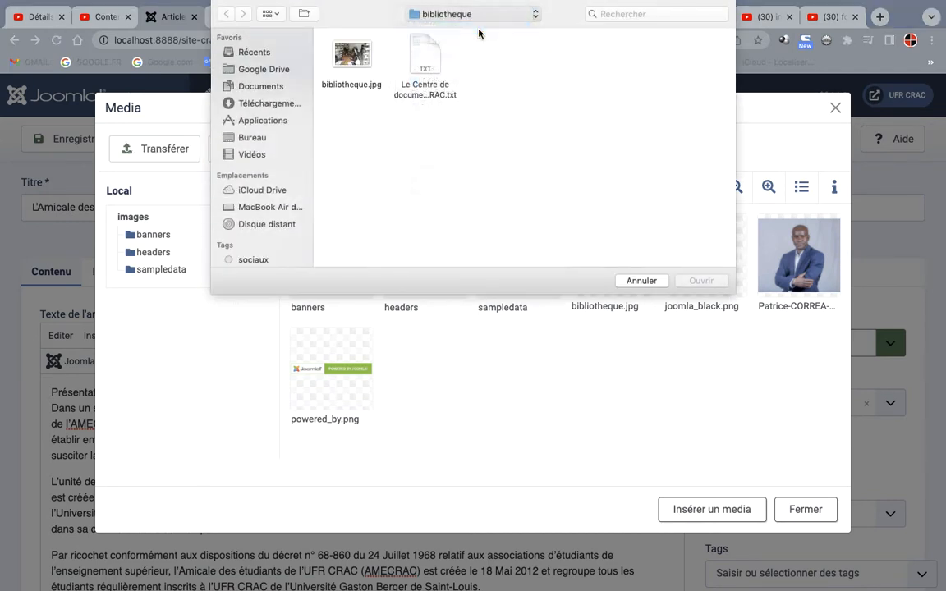
double_click(353, 54)
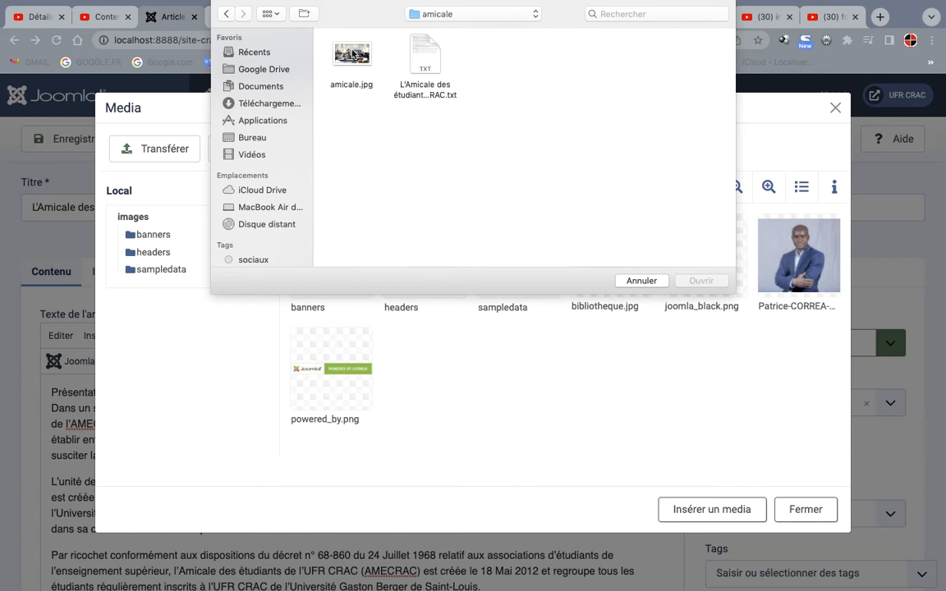
click(353, 56)
click(701, 280)
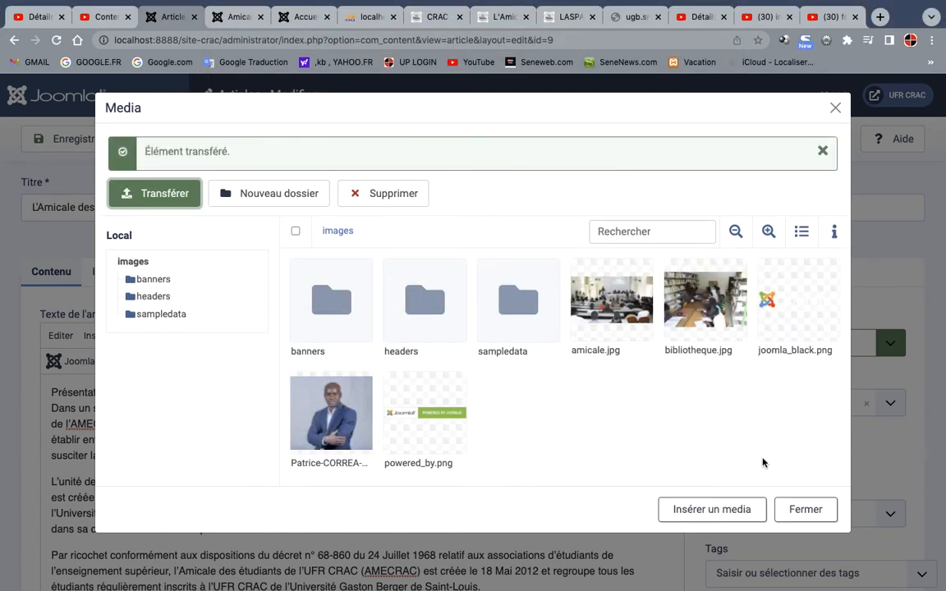
Insert amicale.jpg into the article text under "Présentation", before the paragraph beginning "Dans un souci d'unité"
click(614, 304)
click(701, 507)
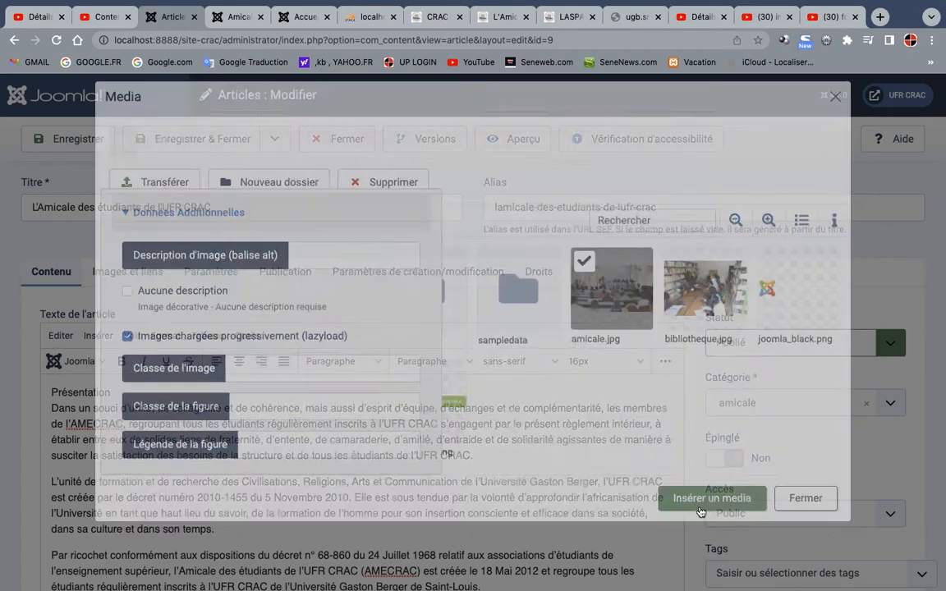
scroll(700, 510, down, 1)
scroll(449, 417, down, 5)
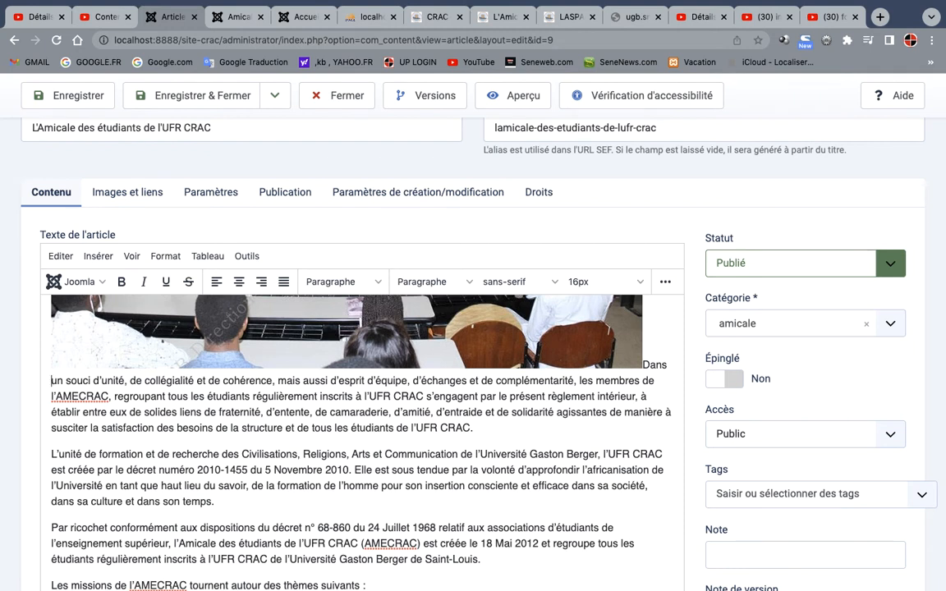
Start a new paragraph at "un souci d'unité" below the image, and save and close the article
click(51, 380)
key(Return)
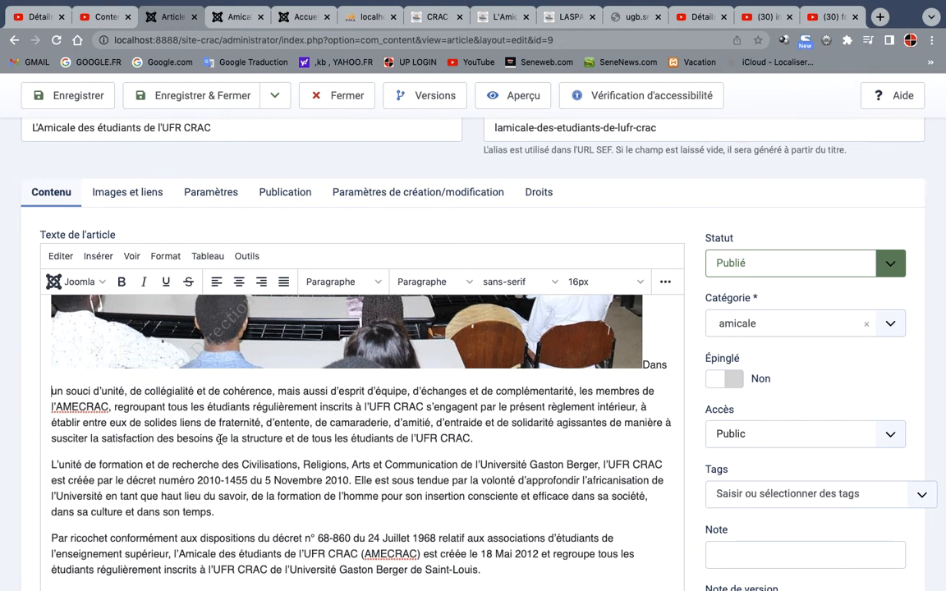
click(197, 97)
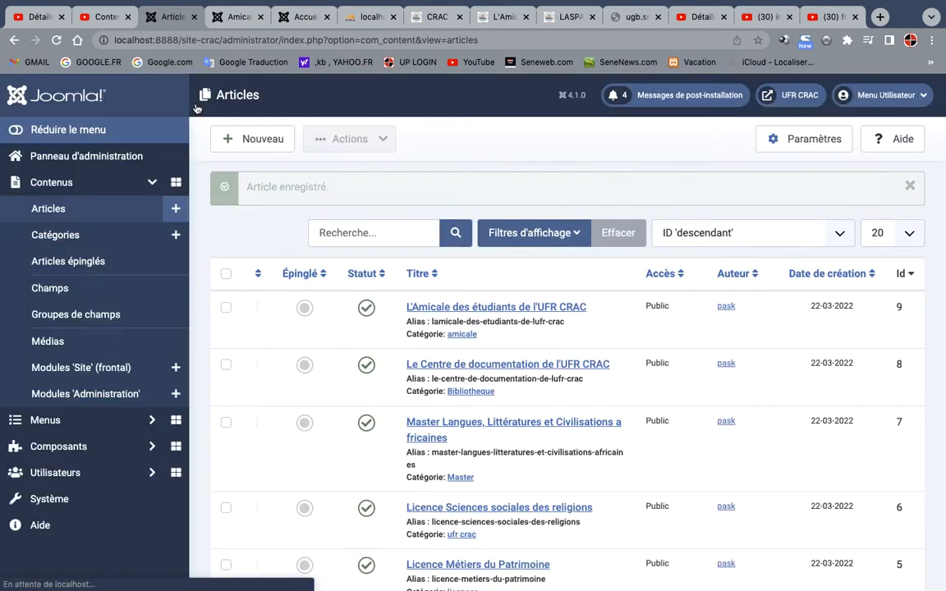
Reload the public Amicale page and examine the inserted image and the text below it
click(238, 16)
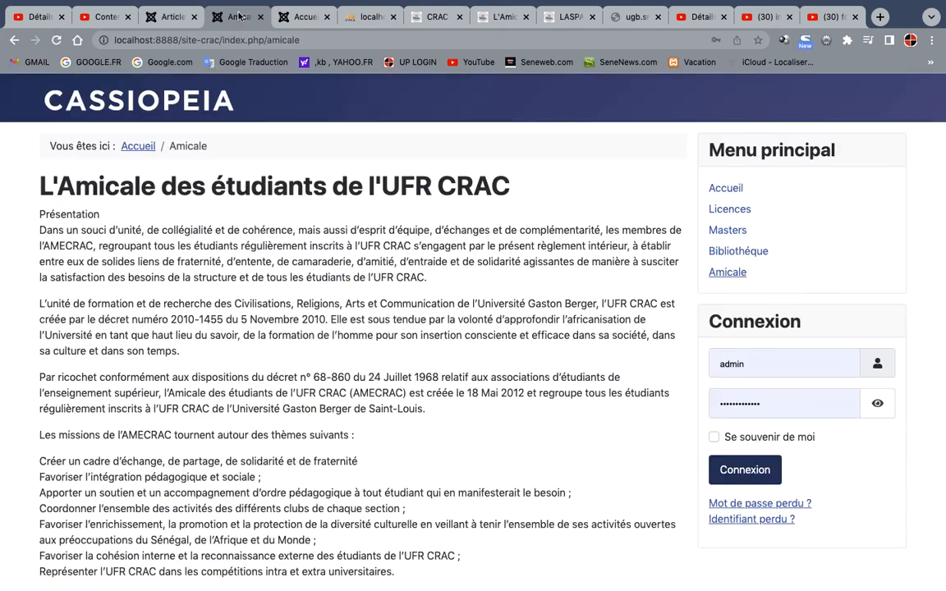
click(58, 41)
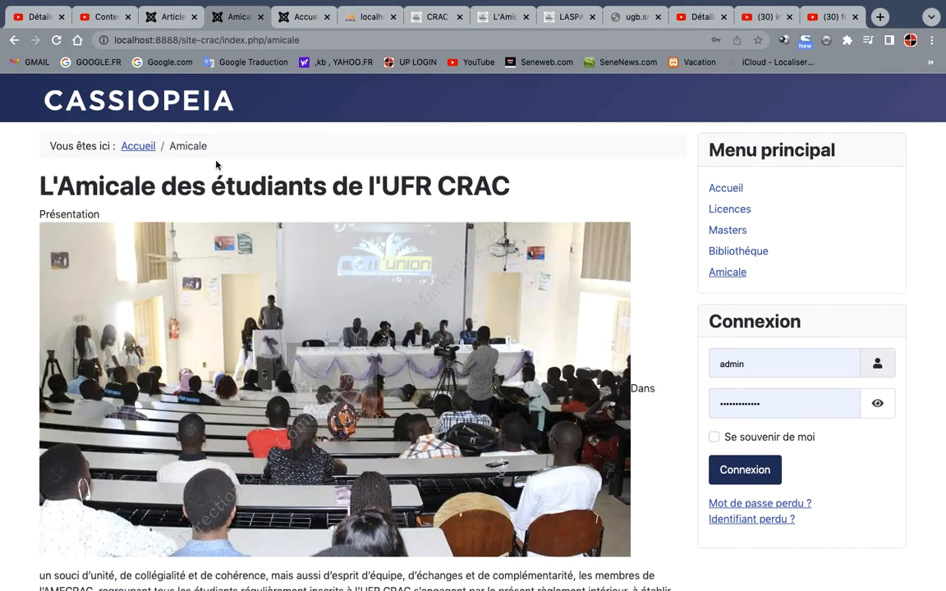
scroll(465, 457, down, 6)
scroll(465, 458, up, 6)
Review the Accueil, Licences, Masters, Bibliothéque and Amicale pages through the public site's main menu
click(717, 193)
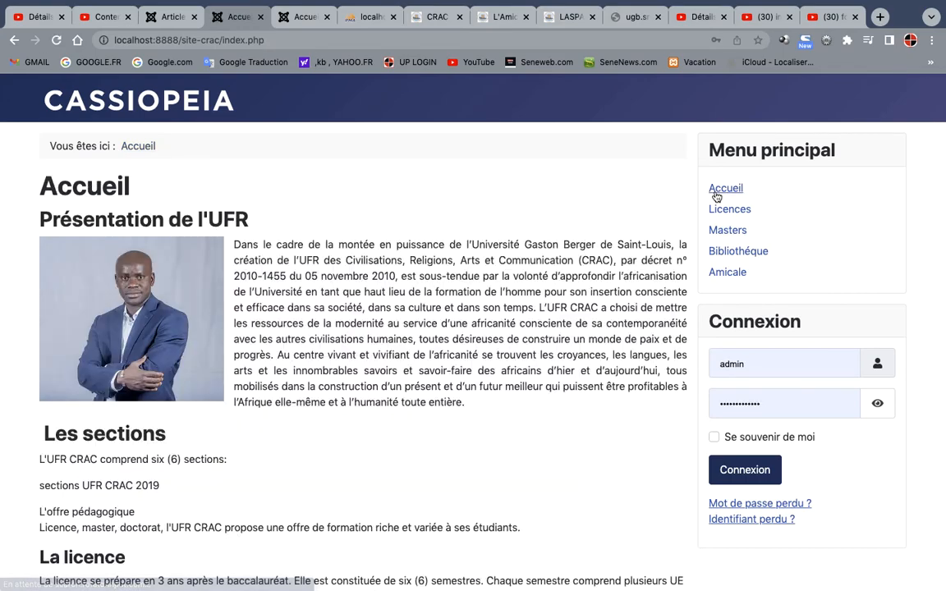
scroll(526, 343, down, 5)
scroll(526, 343, up, 5)
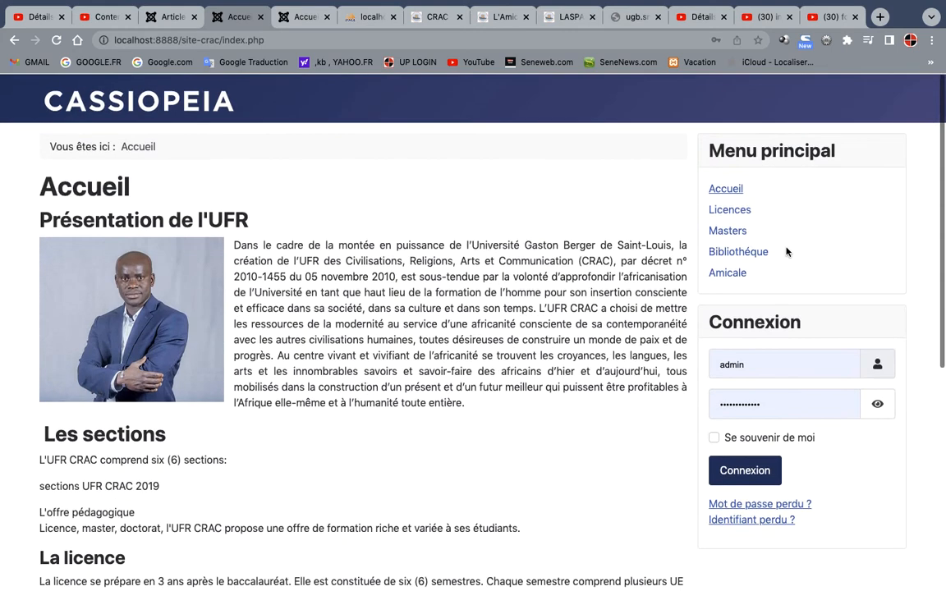
click(734, 210)
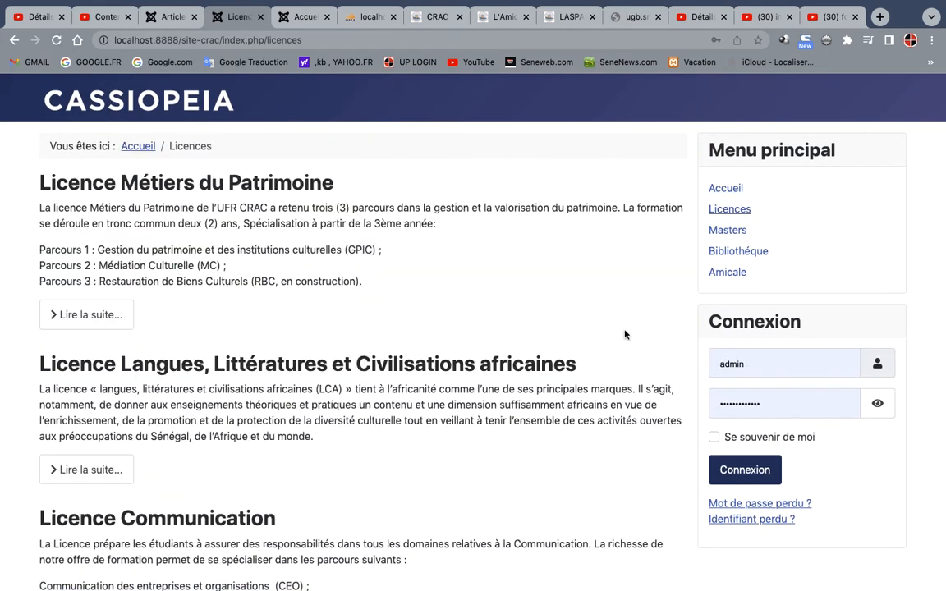
click(724, 231)
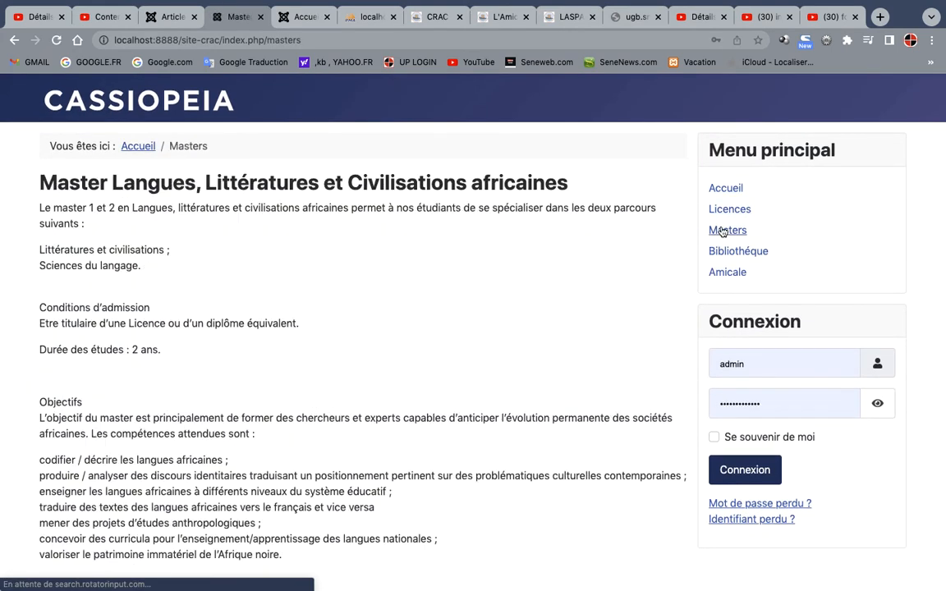
click(733, 257)
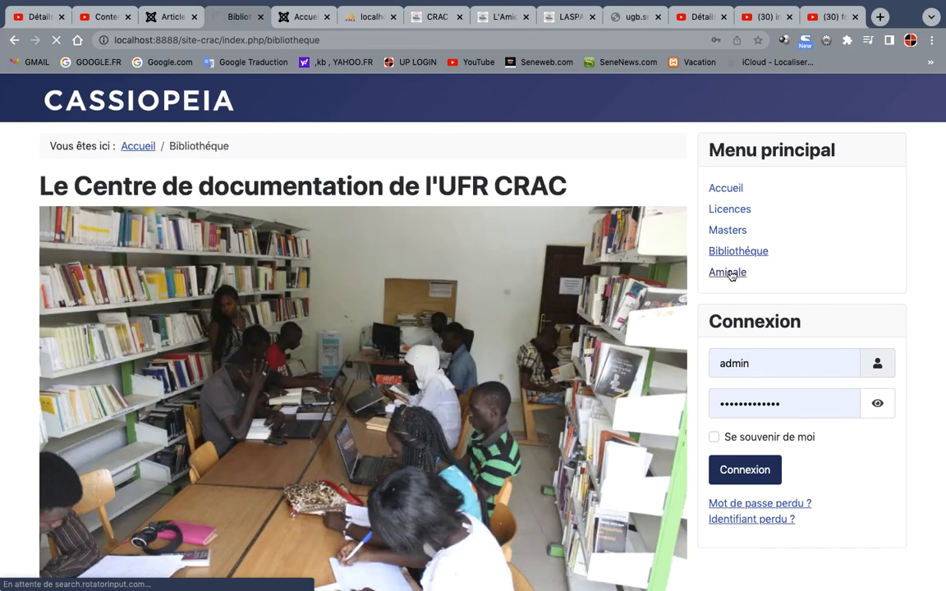
click(730, 274)
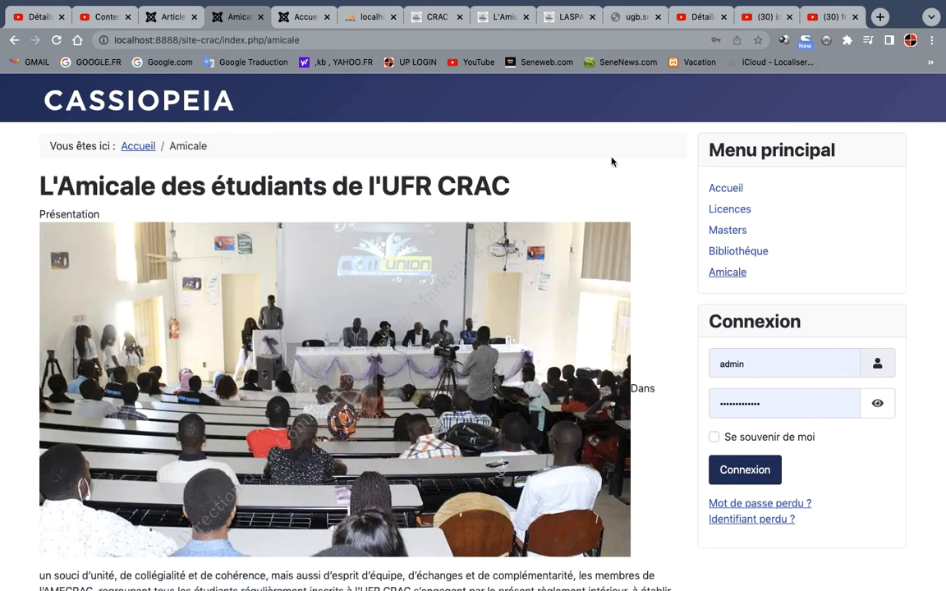
Open the Contact page of the live UFR CRAC website and select its postal address, e-mail and phone lines
click(565, 18)
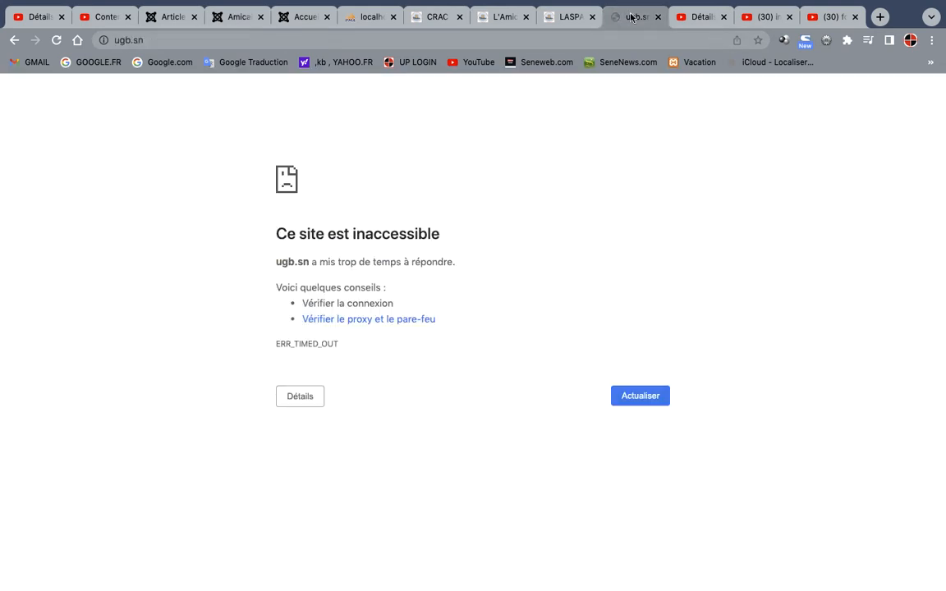
click(495, 18)
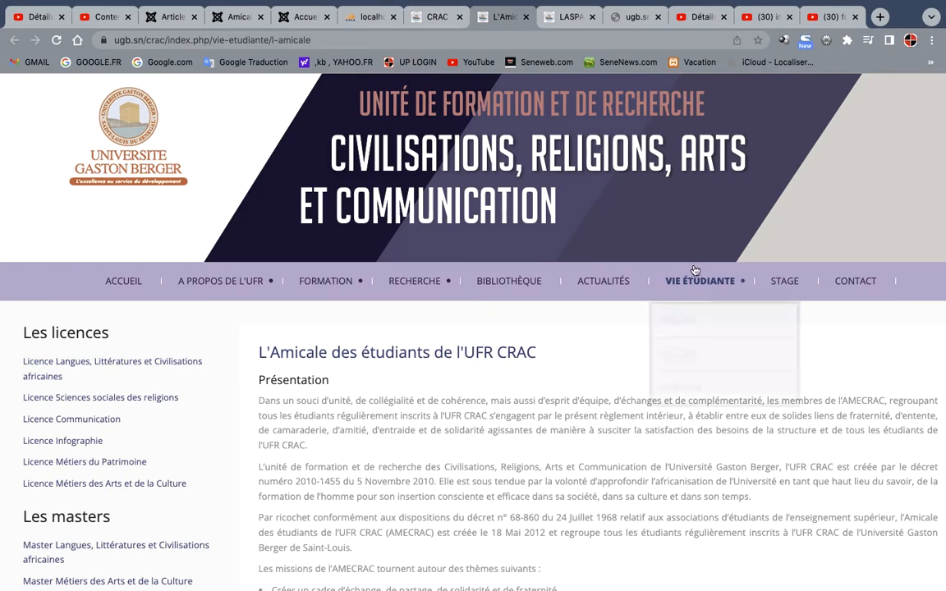
click(860, 283)
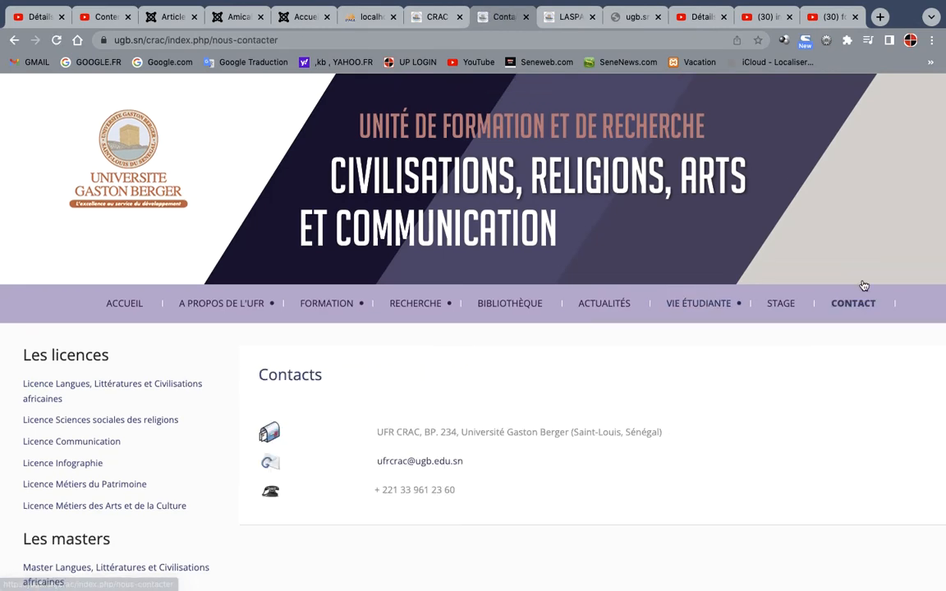
scroll(555, 447, down, 4)
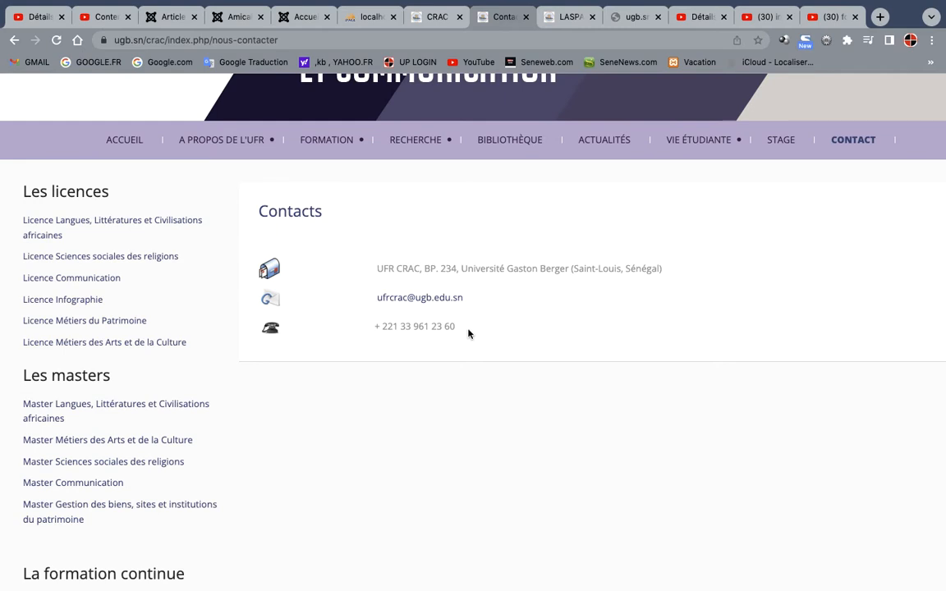
drag(468, 333, 358, 273)
key(super+c)
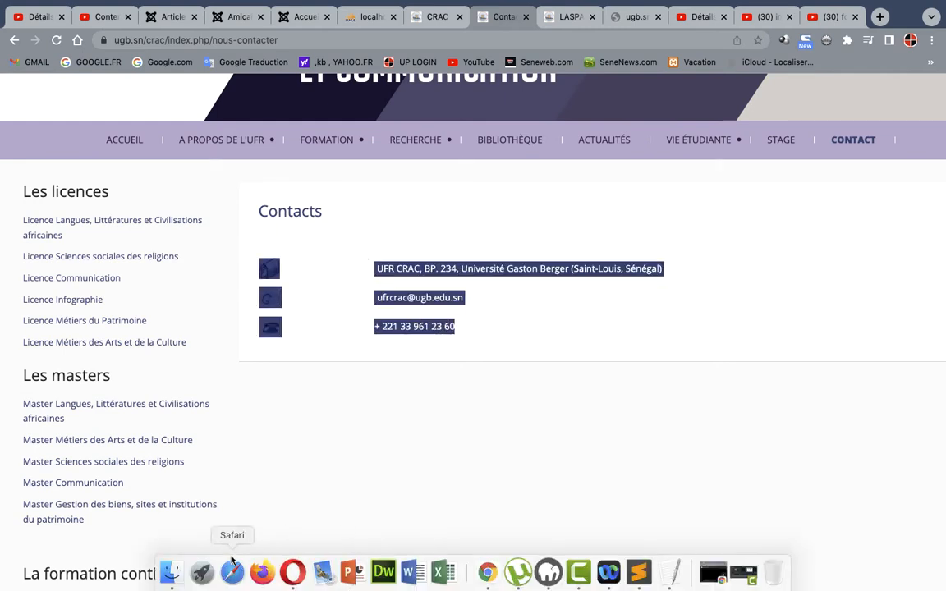
Switch to Finder and create a folder named "contacts" alongside the amicale and bibliotheque folders
click(176, 575)
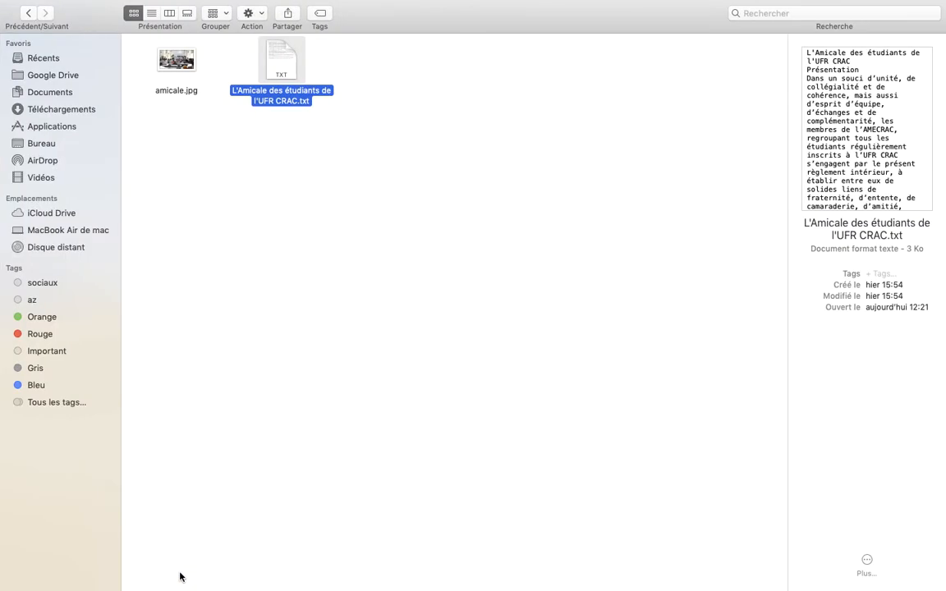
click(28, 14)
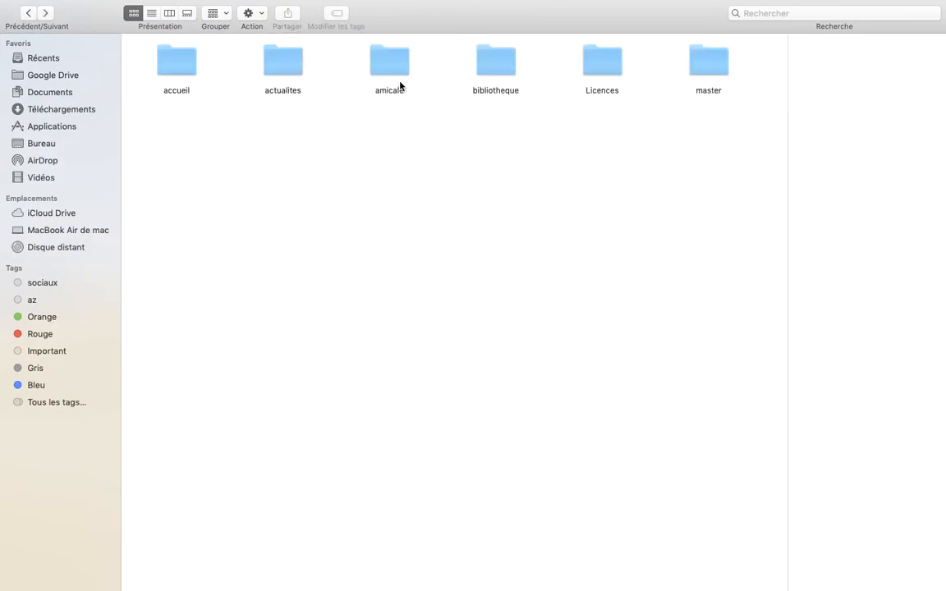
right_click(455, 156)
click(512, 162)
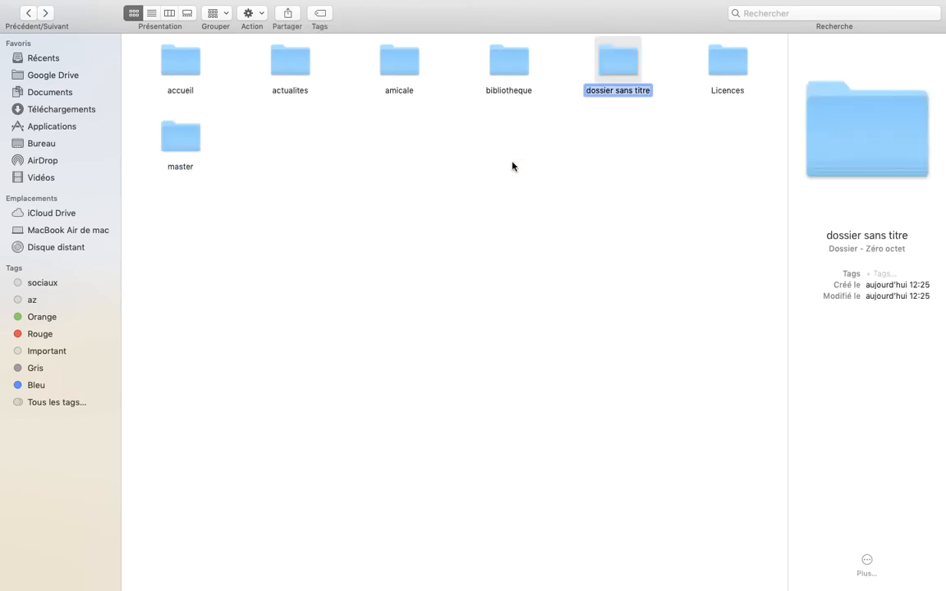
text(x)
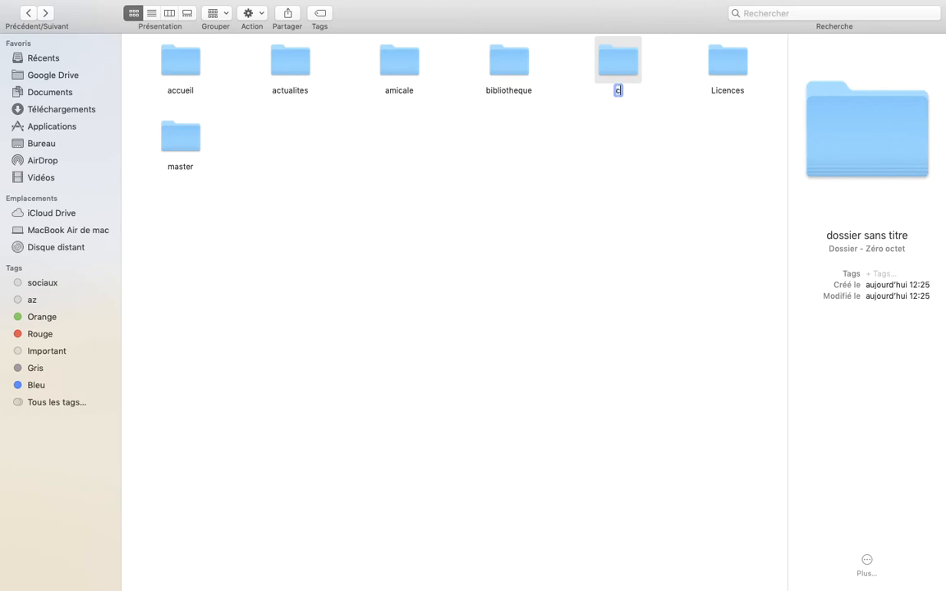
text(ontac)
text(ts)
click(576, 212)
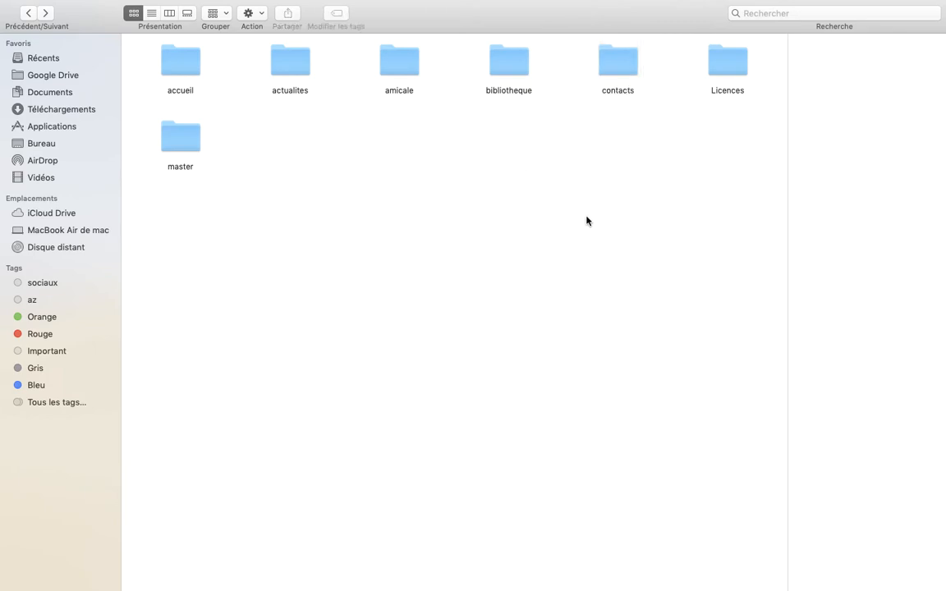
Open the empty contacts folder, and switch to Sublime Text where the site's text files are open
double_click(618, 57)
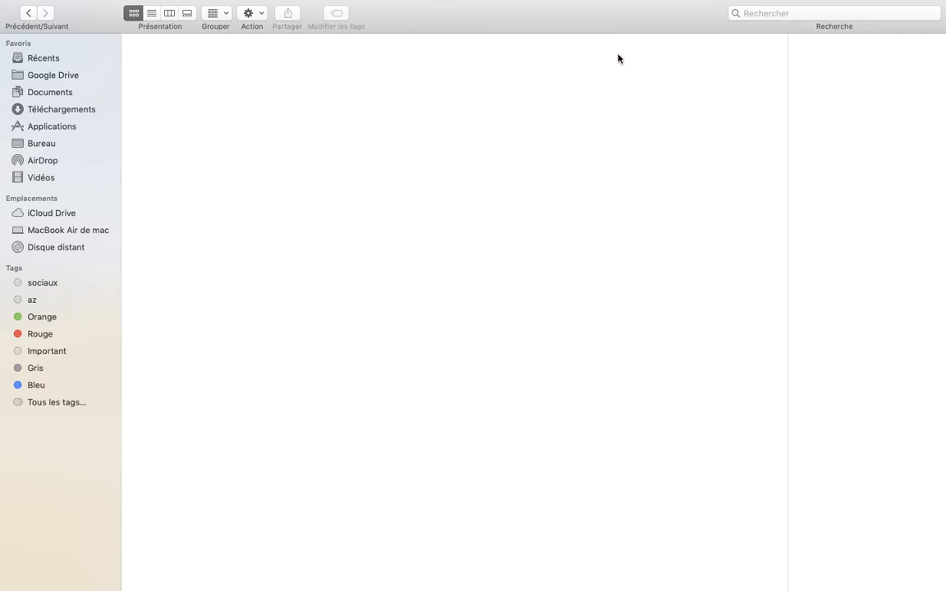
right_click(470, 246)
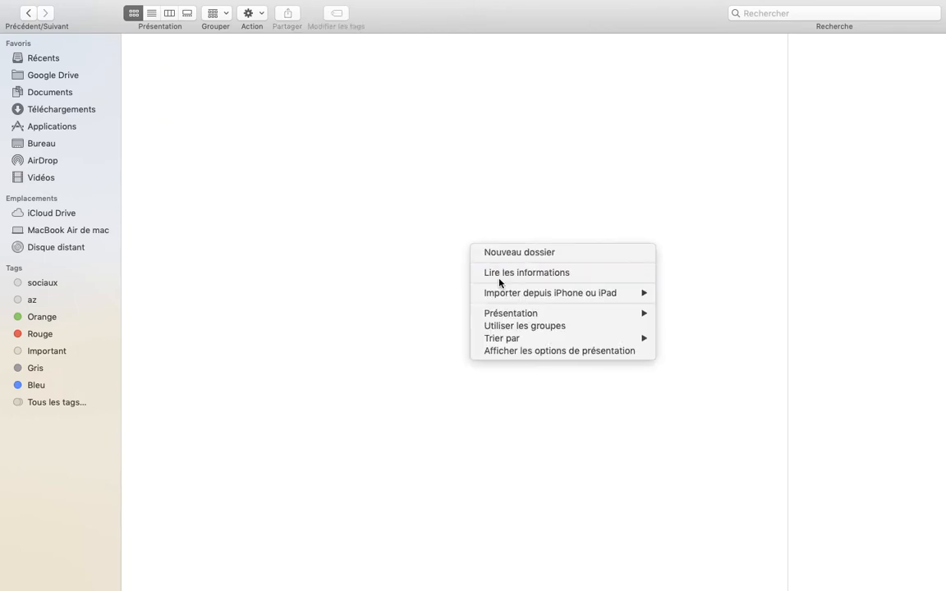
click(509, 547)
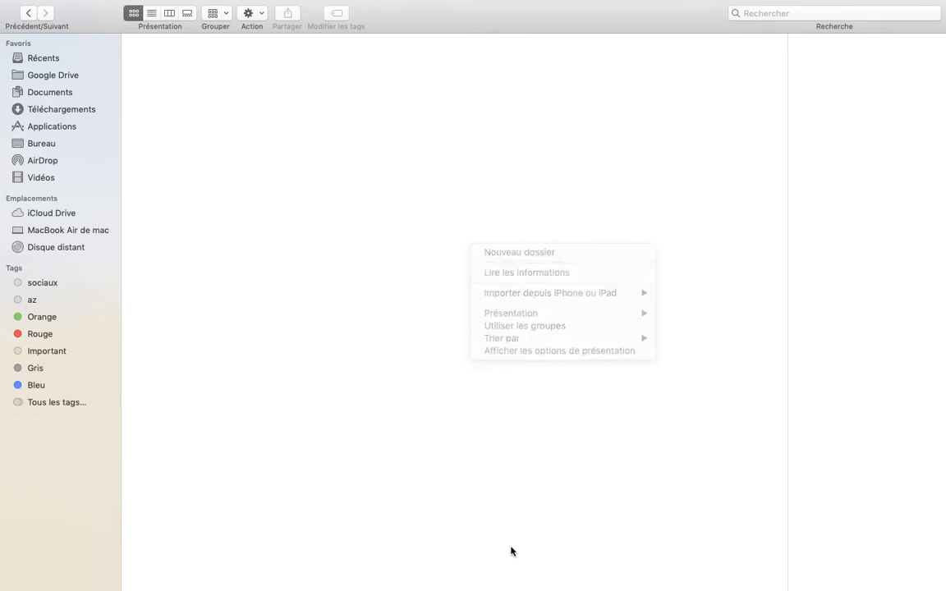
click(515, 581)
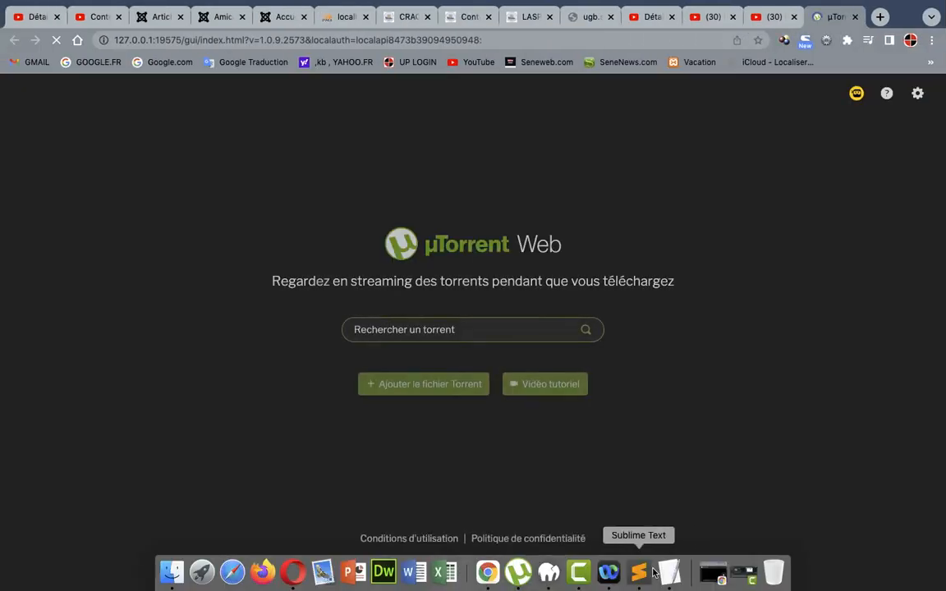
click(647, 575)
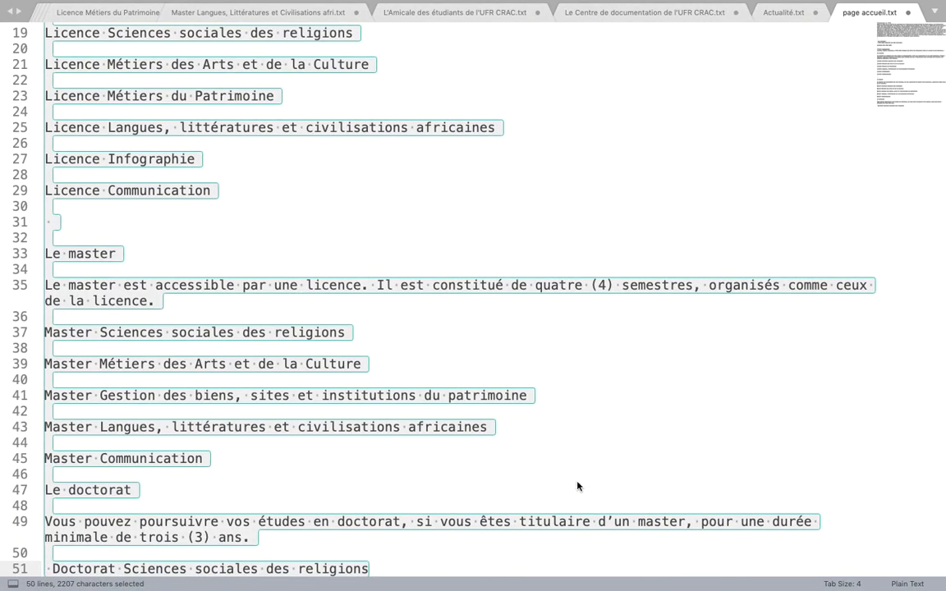
Paste the copied address, e-mail and phone lines into a new text file and save it as contact.txt in the contacts folder
key(super+n)
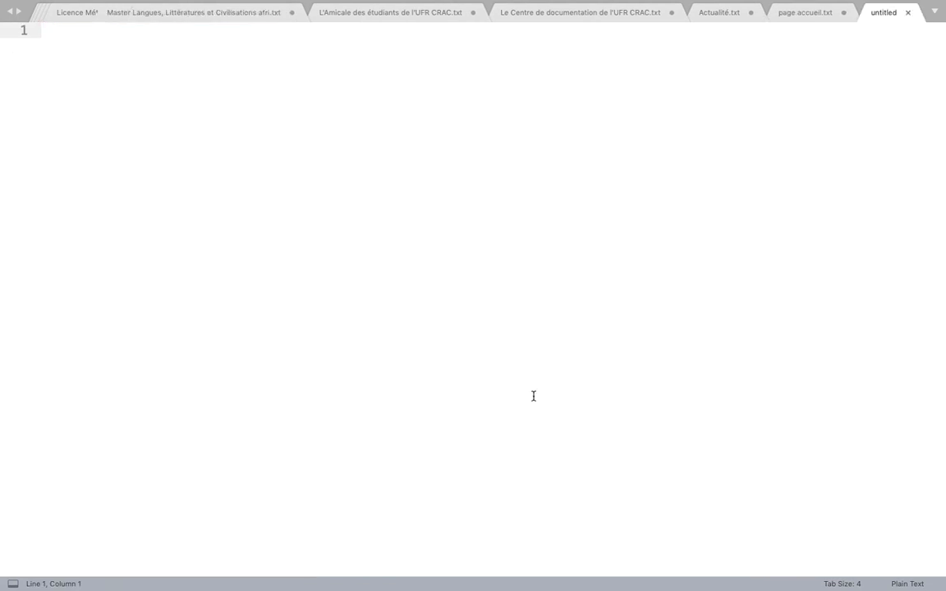
key(super+v)
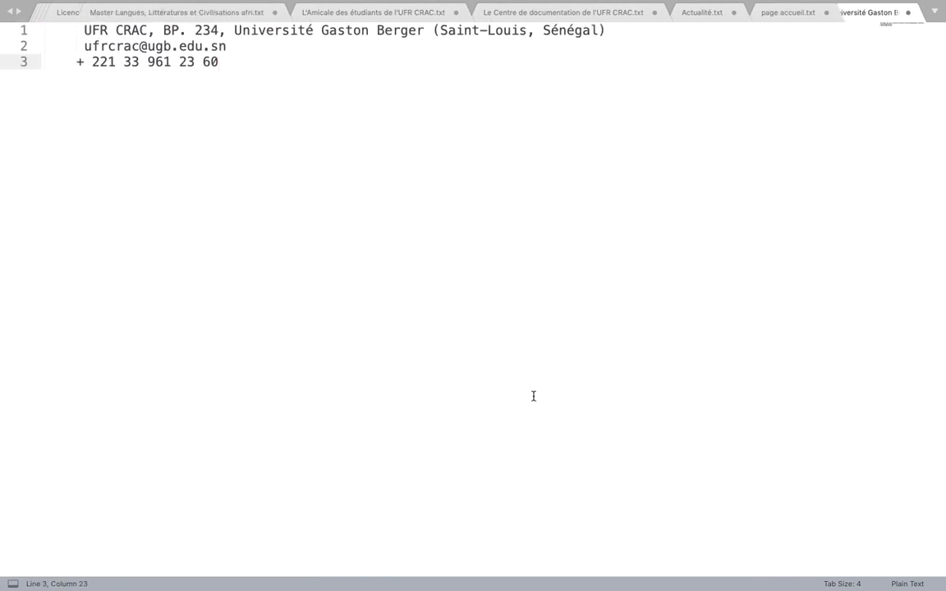
key(super+s)
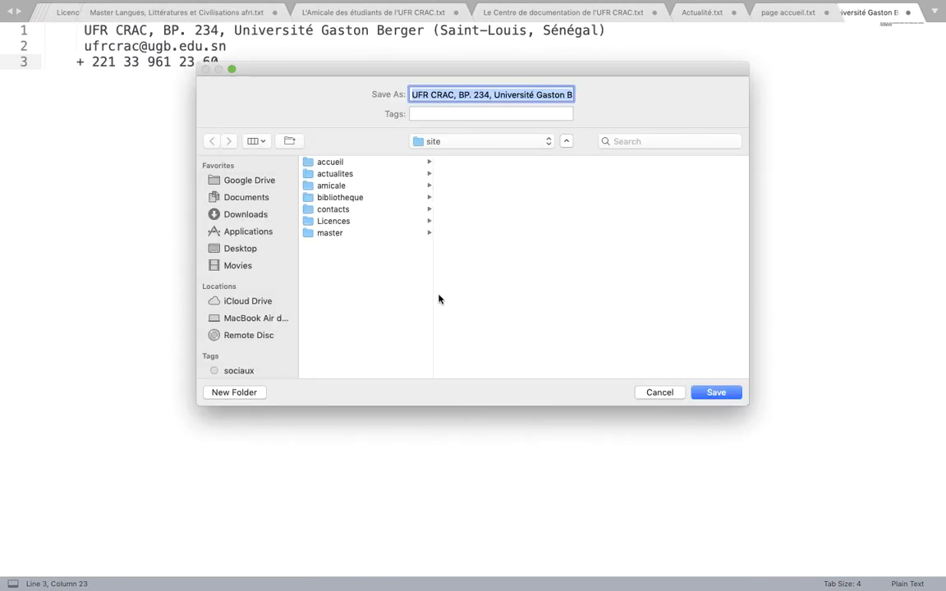
click(337, 210)
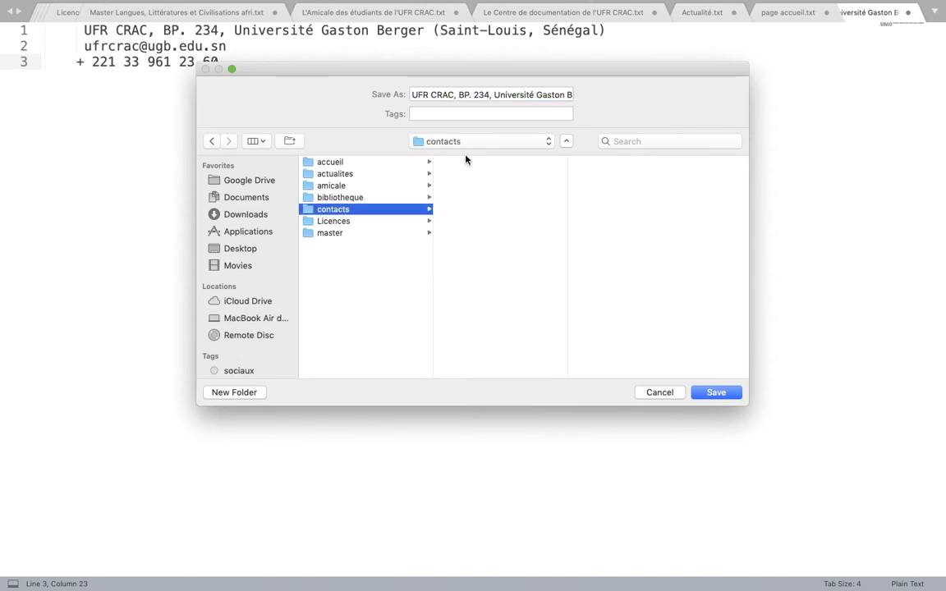
triple_click(490, 96)
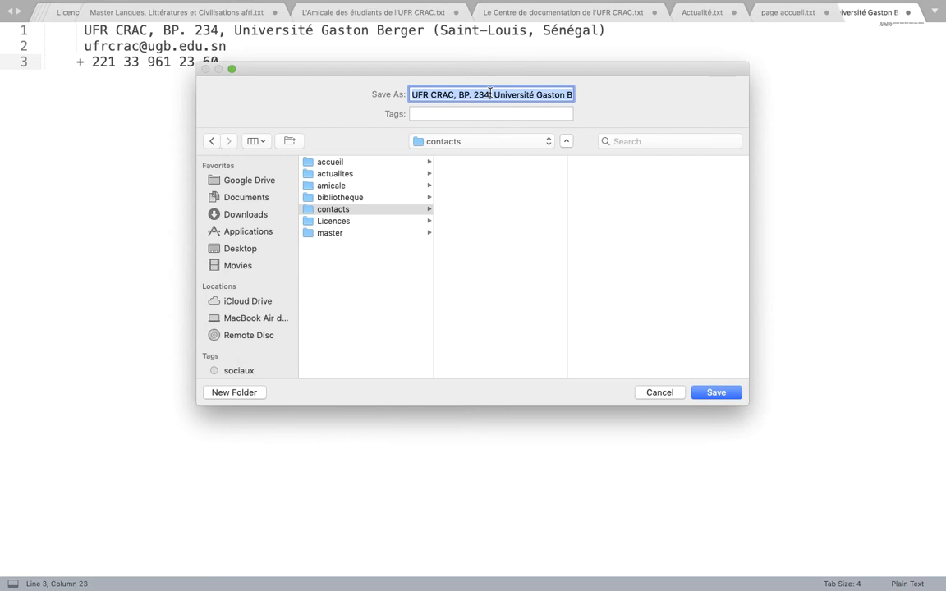
text(contact.txt)
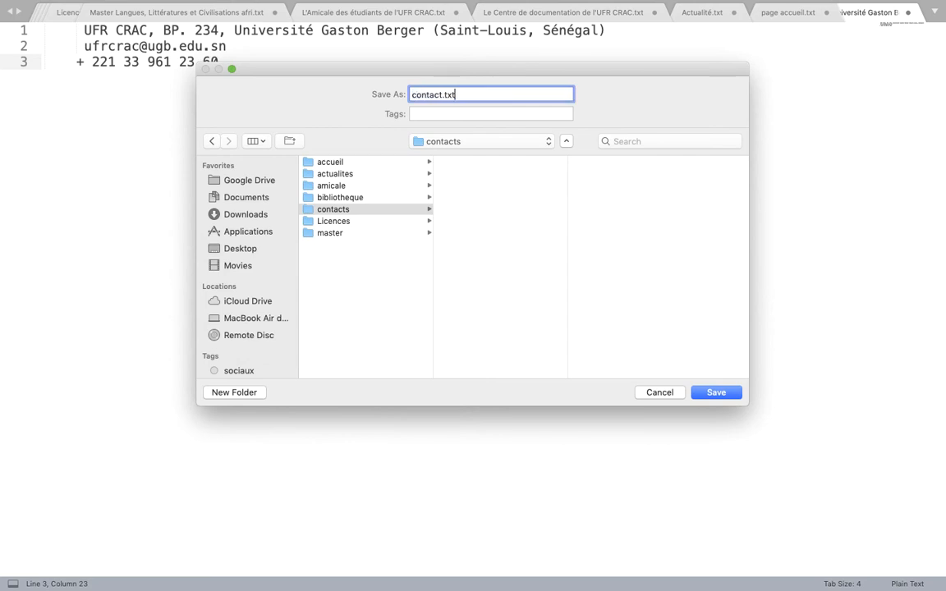
click(716, 393)
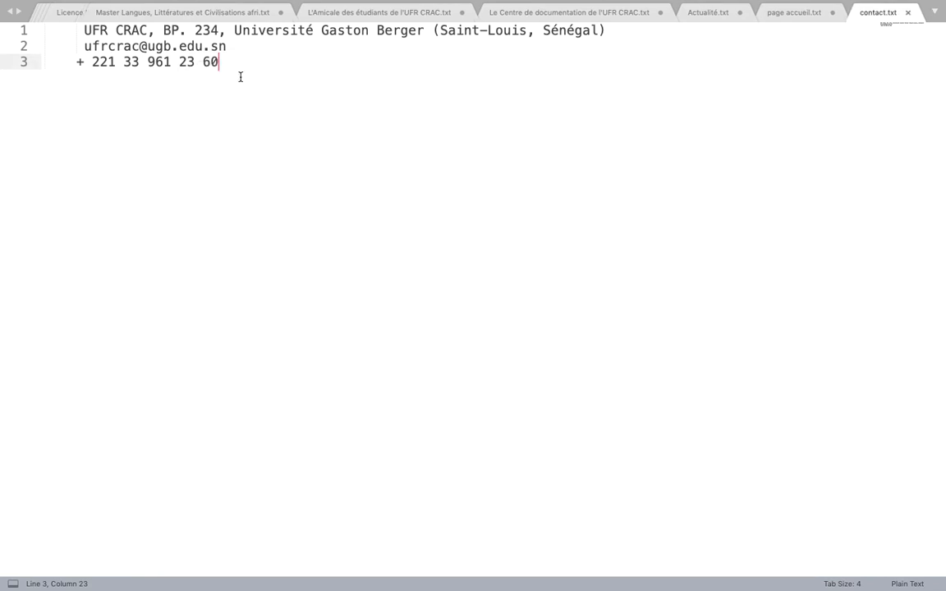
Copy all three contact lines from contact.txt and switch to the Joomla articles list in Chrome
drag(241, 77, 62, 18)
key(super+c)
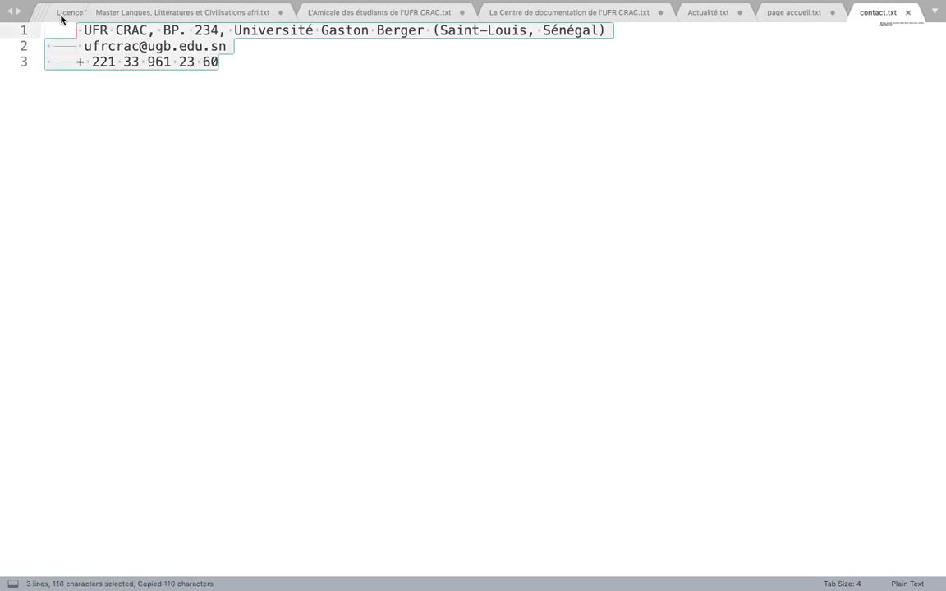
mouse_move(232, 585)
click(289, 583)
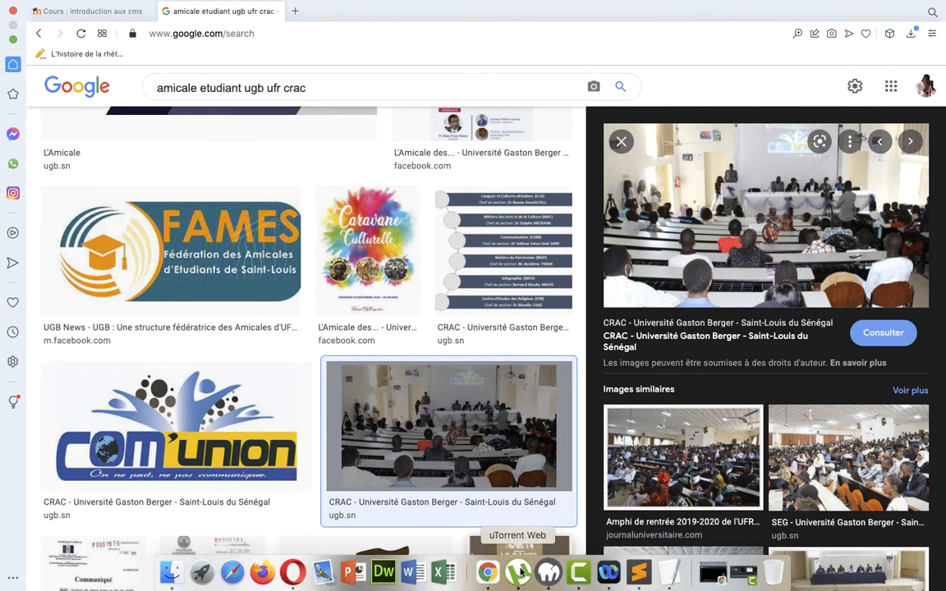
click(486, 583)
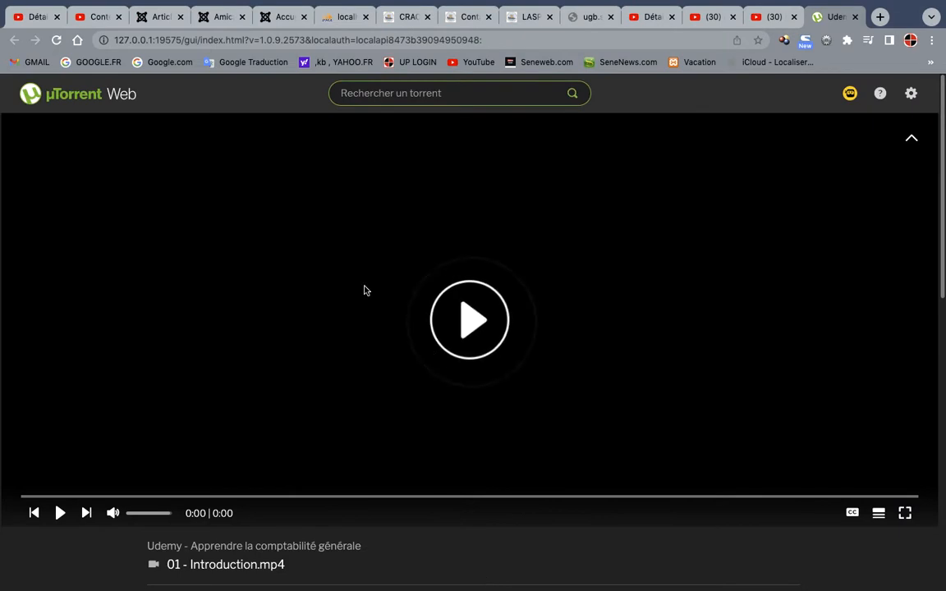
click(153, 18)
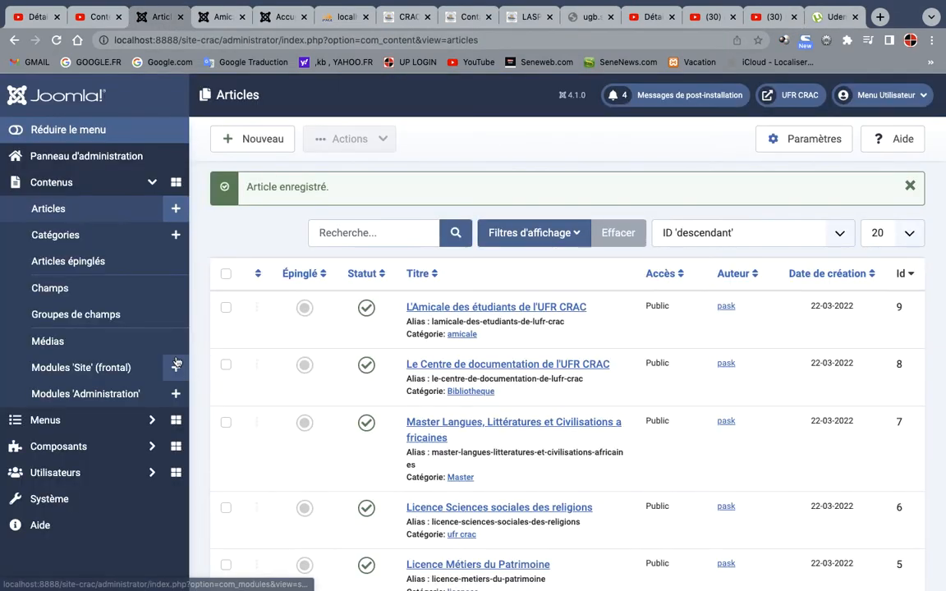
Create a new article titled "Contacts" with the copied contact details as its text
click(252, 141)
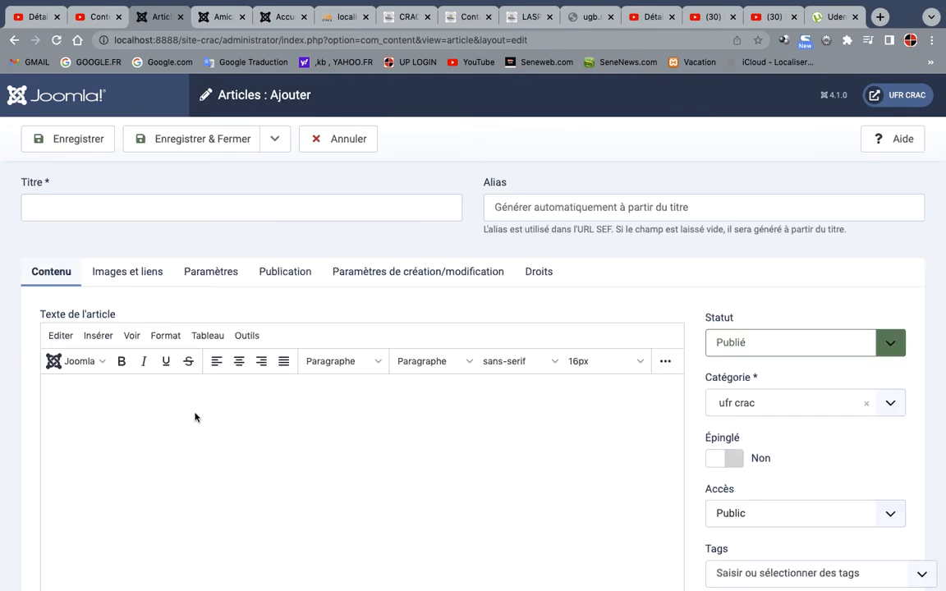
click(126, 207)
text(Cont)
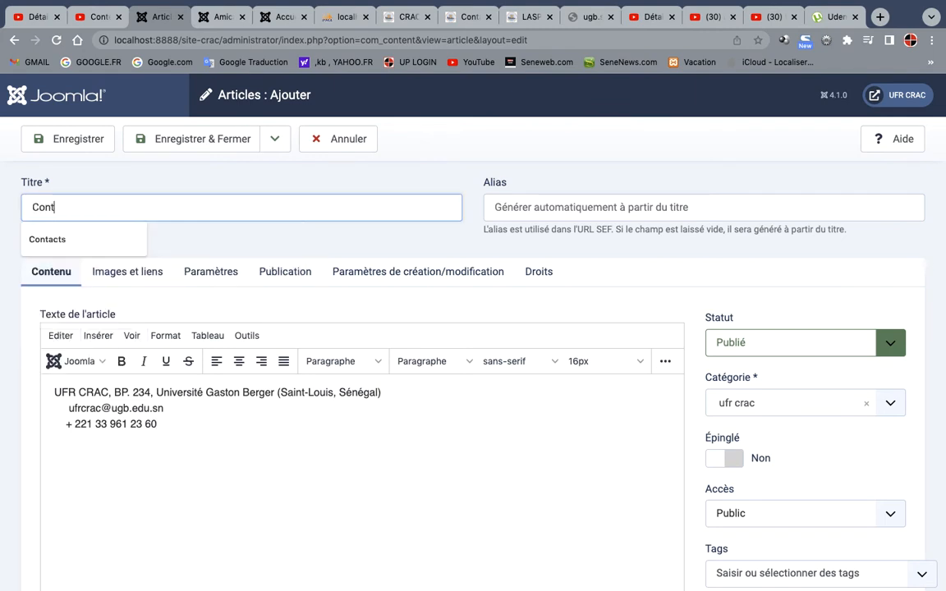
text(acts)
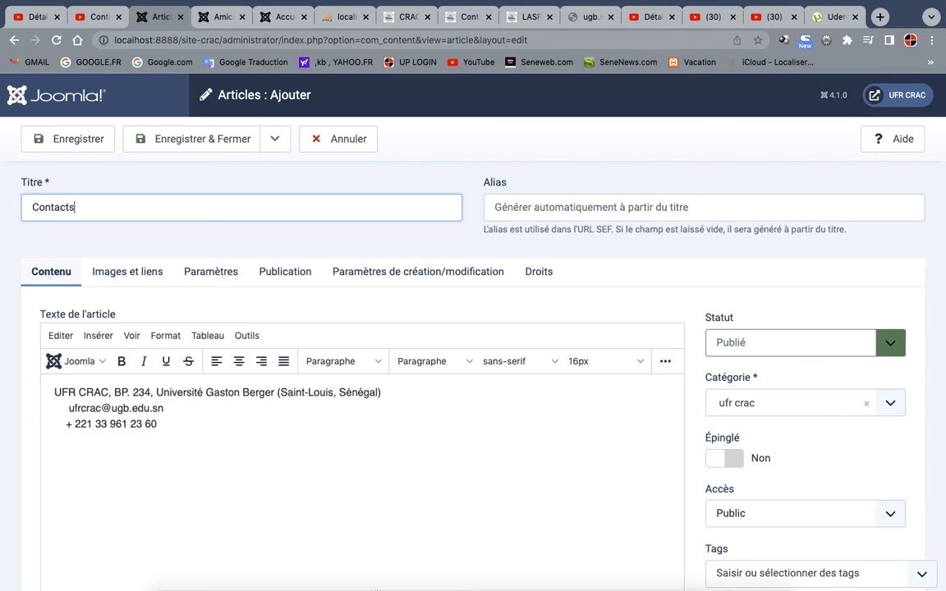
Switch to Opera and search Google Images for "Ugb"
mouse_move(328, 585)
click(293, 572)
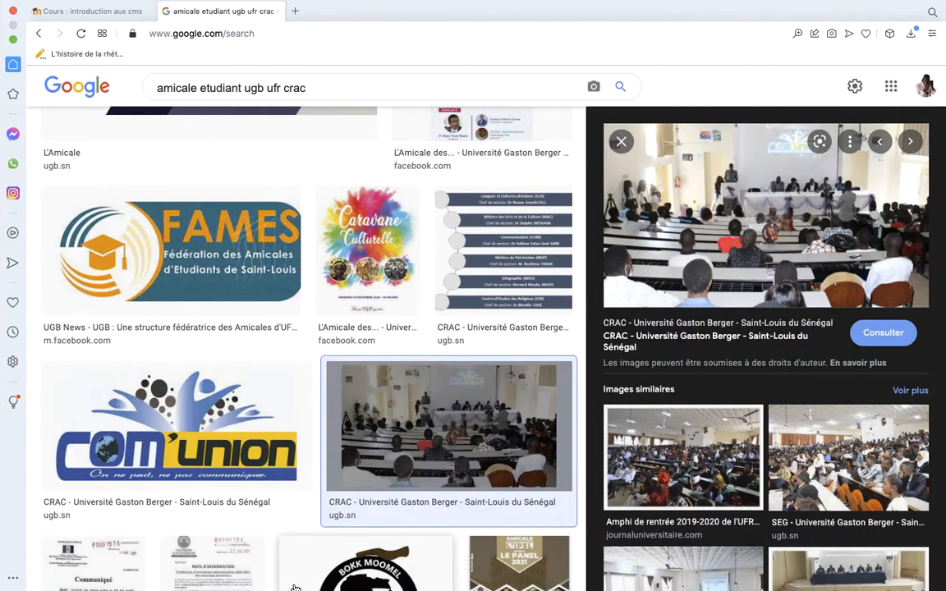
drag(371, 93, 190, 94)
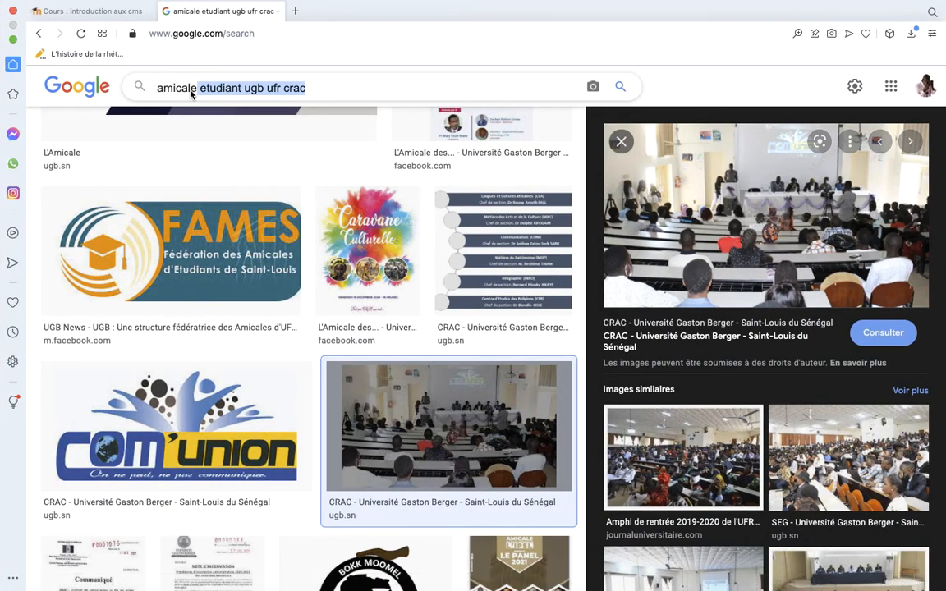
drag(353, 93, 147, 95)
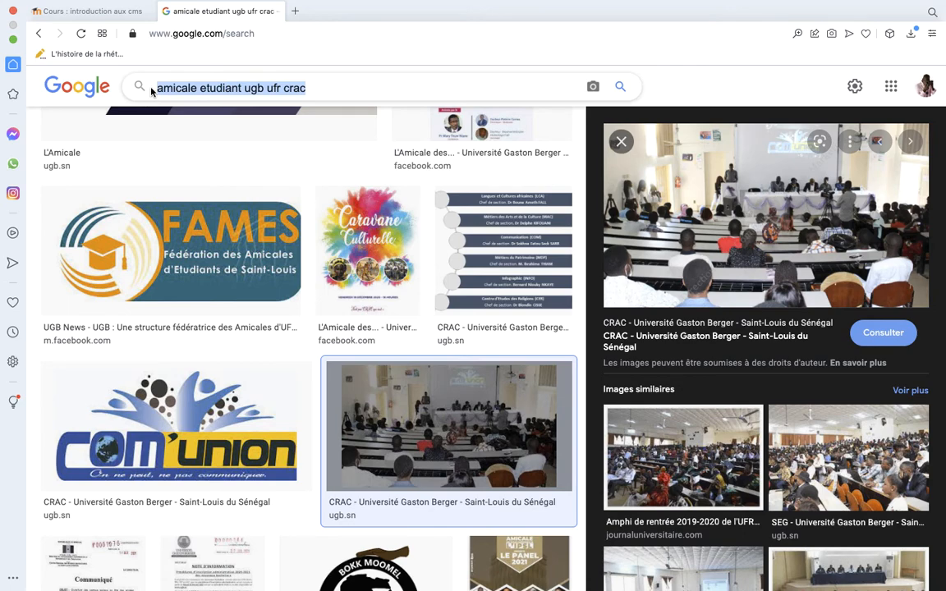
text(Ugb)
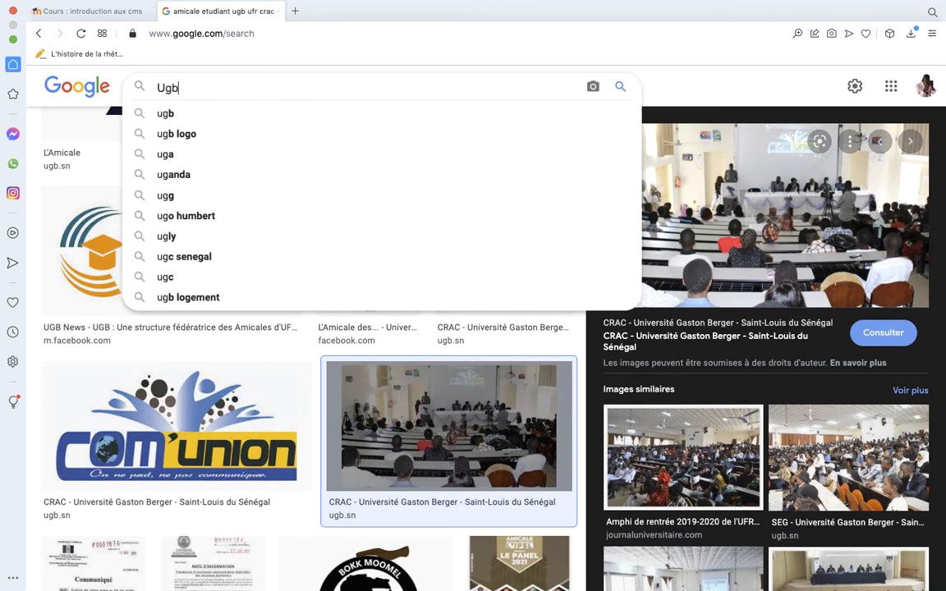
key(Return)
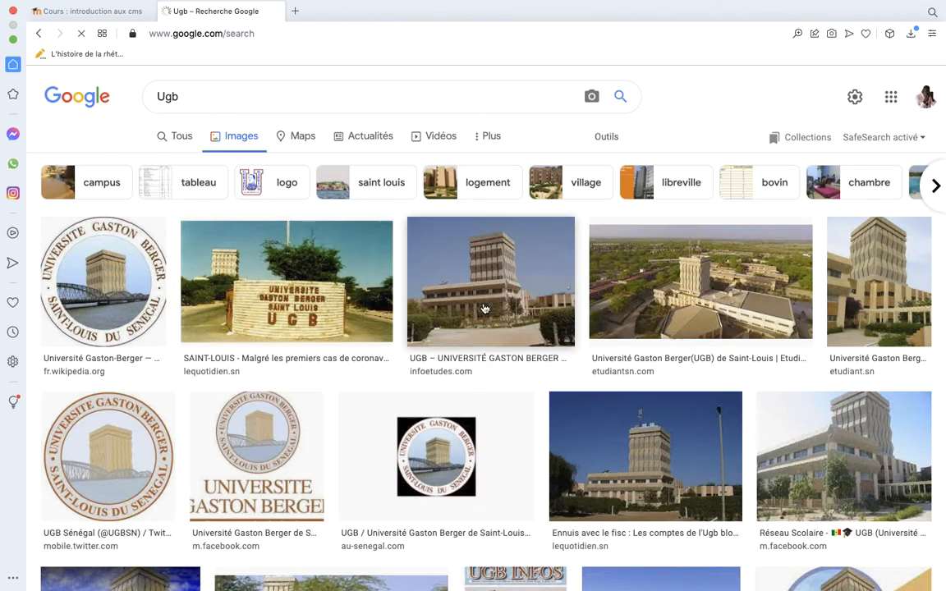
Save the etudiant.sn picture of the university tower as tour.jpeg in the site's contacts folder
click(858, 312)
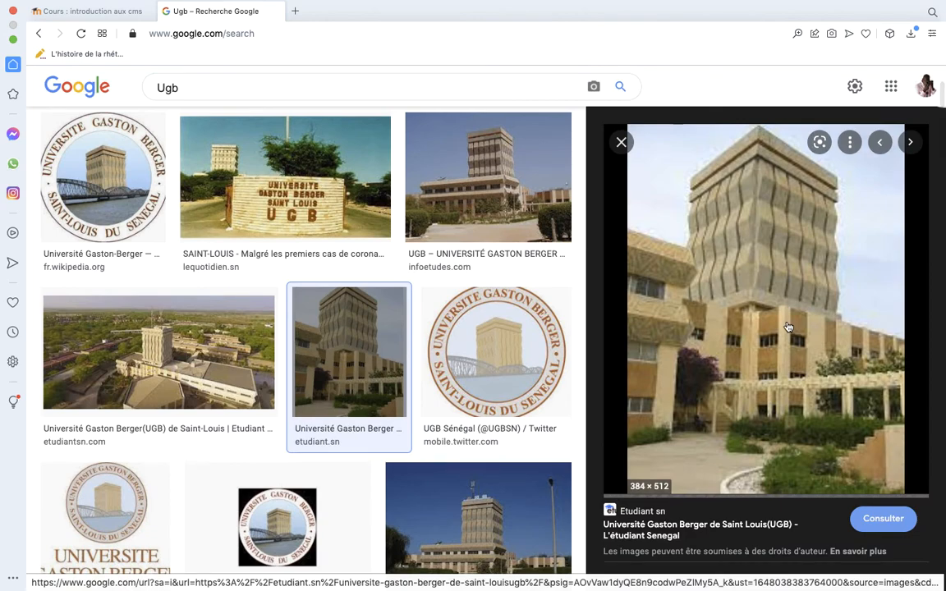
right_click(788, 323)
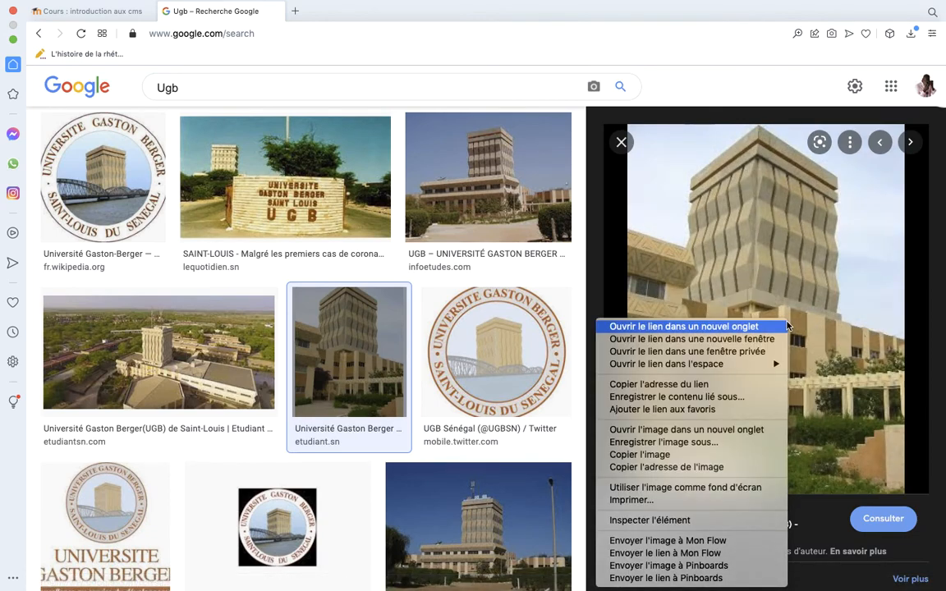
click(689, 448)
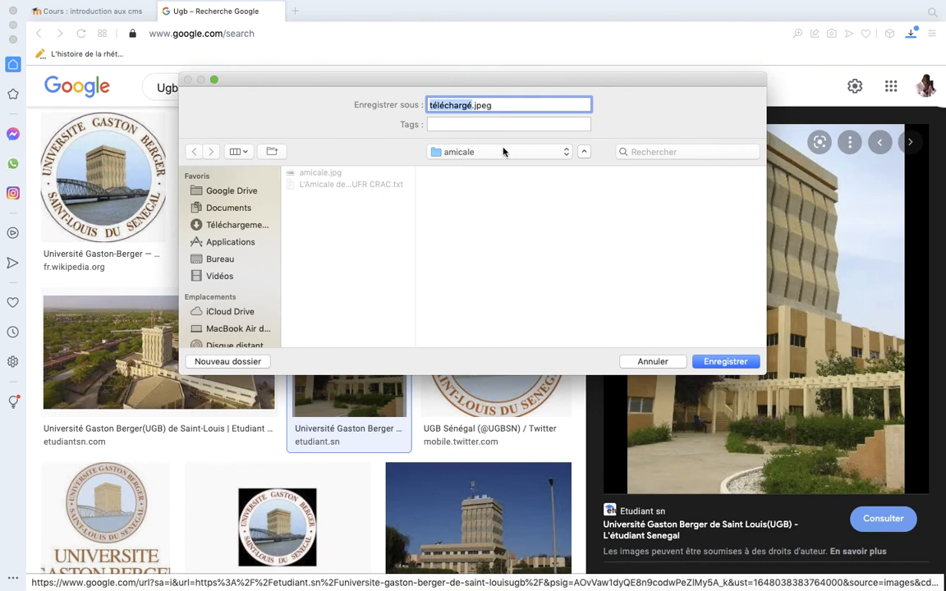
click(457, 151)
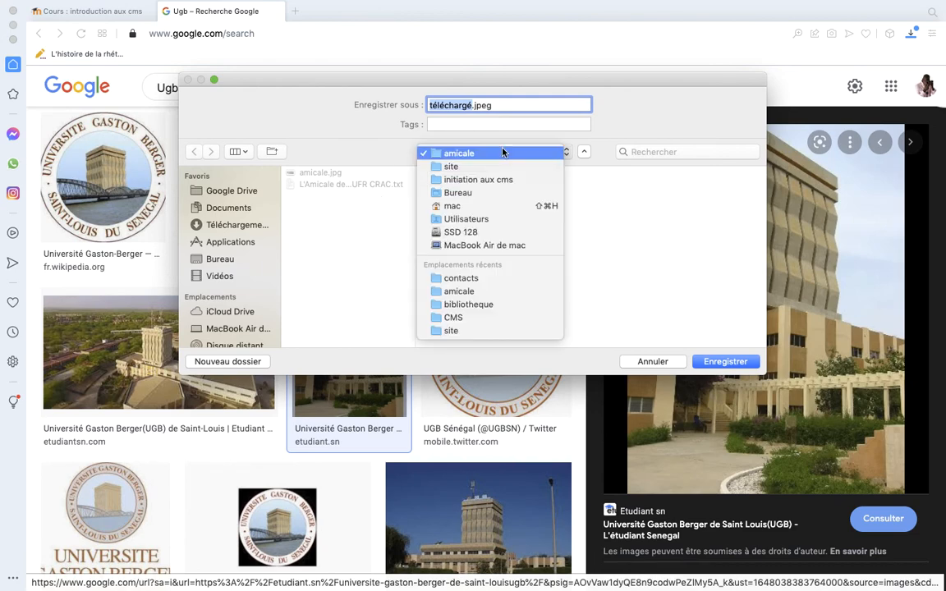
click(462, 167)
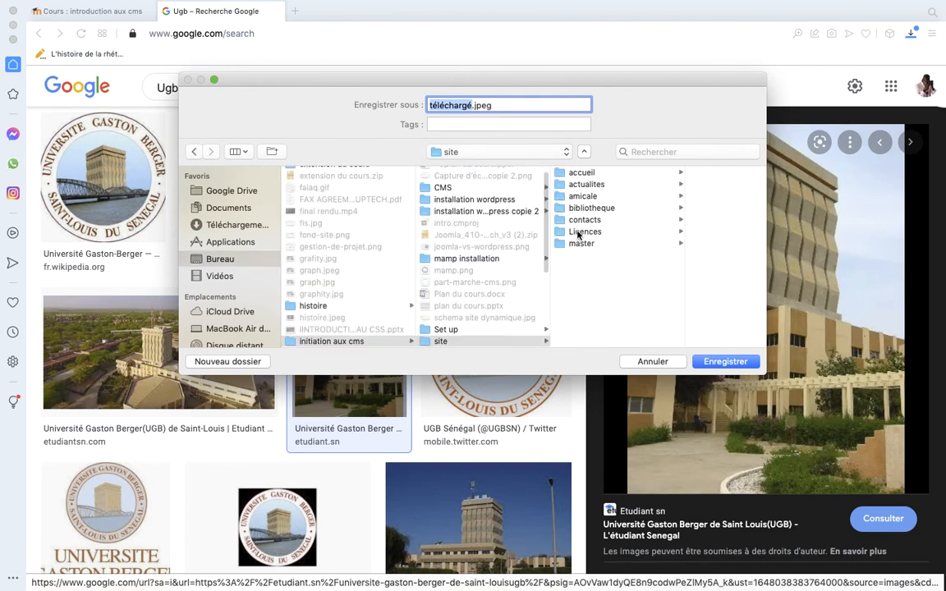
click(583, 219)
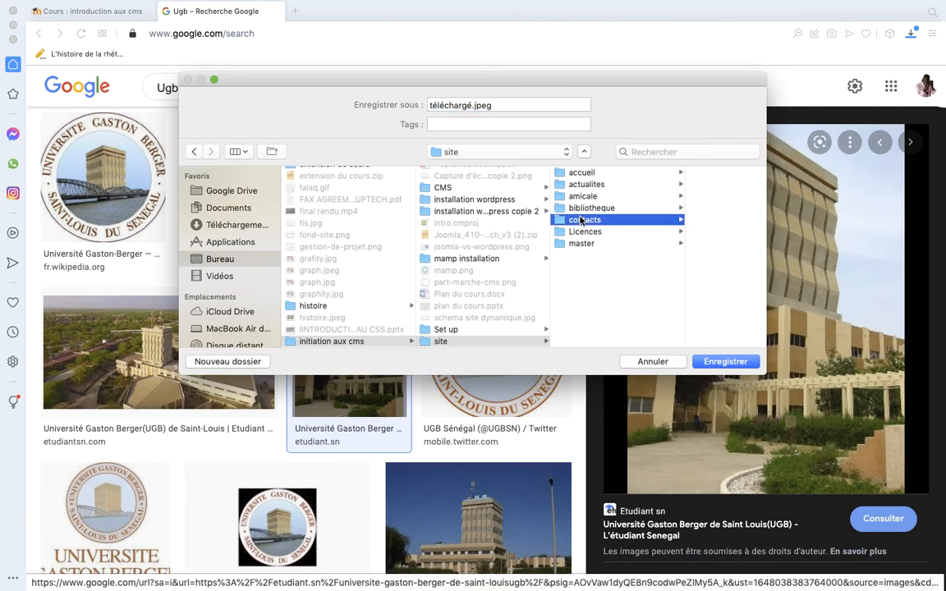
double_click(471, 106)
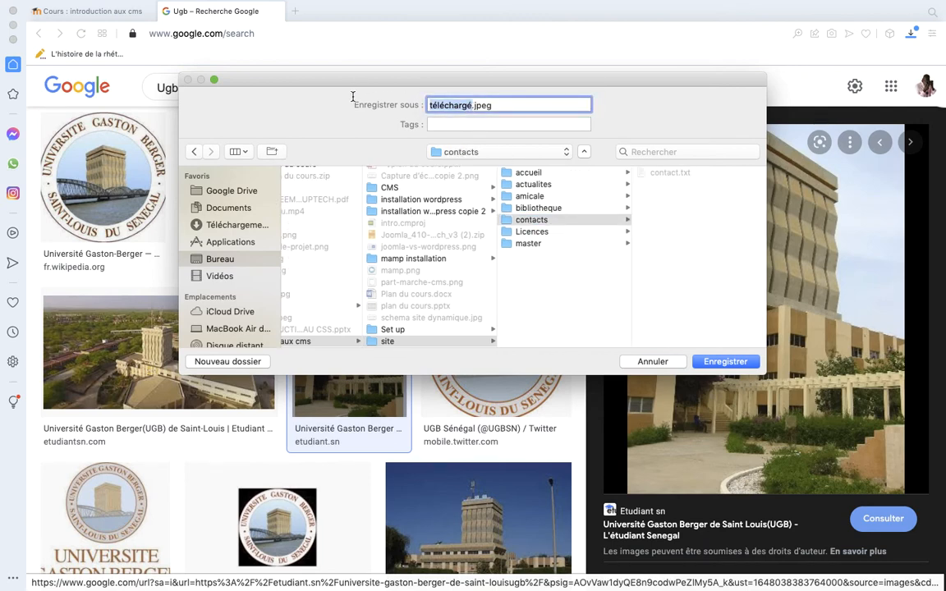
text(tour)
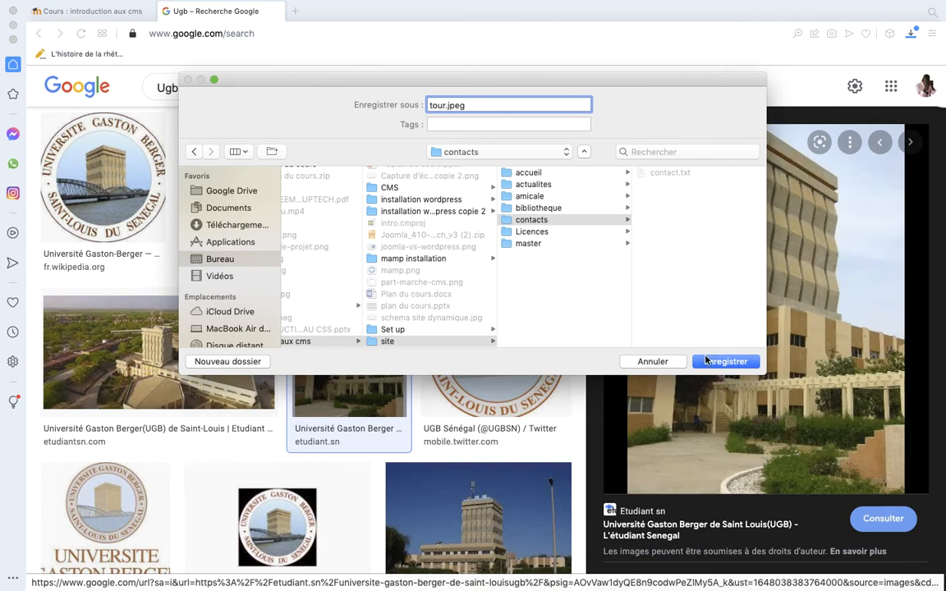
click(720, 364)
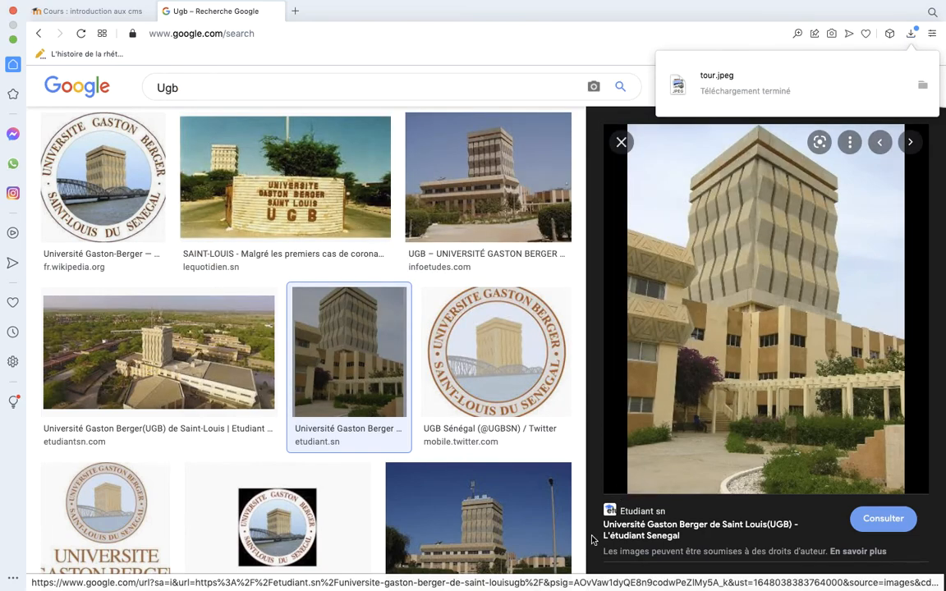
Return to the Contacts article in Chrome and open the media library for inserting an image at the start of its text
click(483, 573)
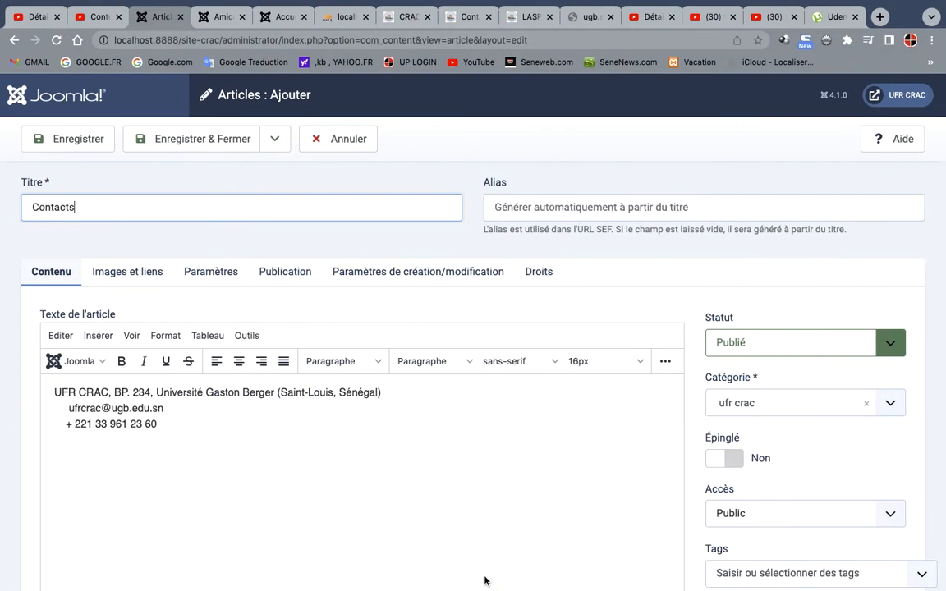
click(54, 398)
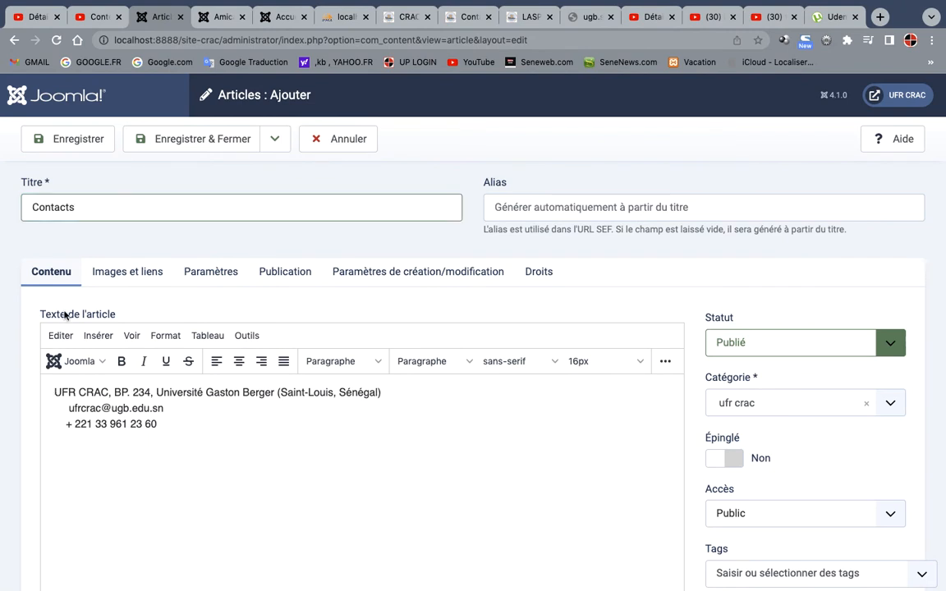
click(82, 361)
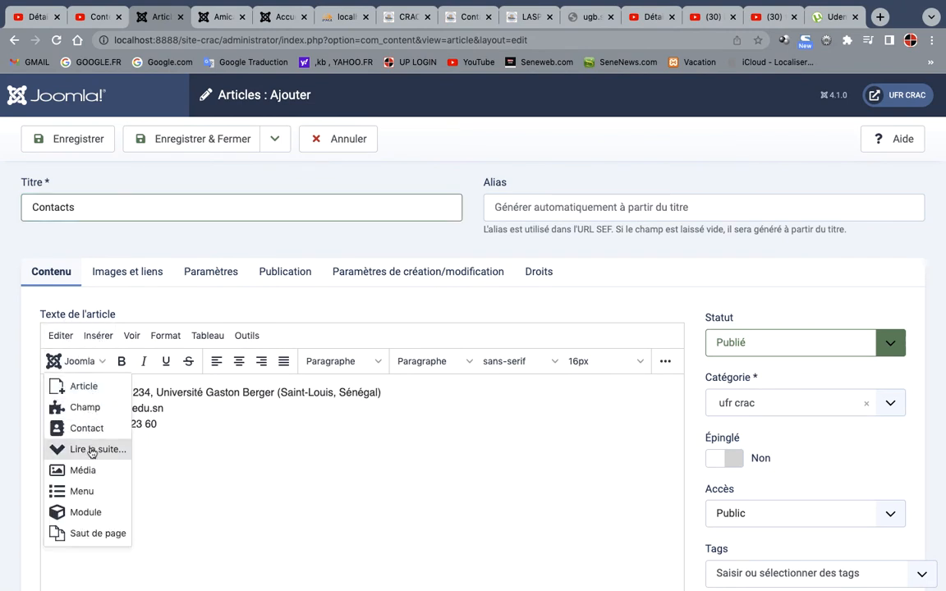
click(92, 473)
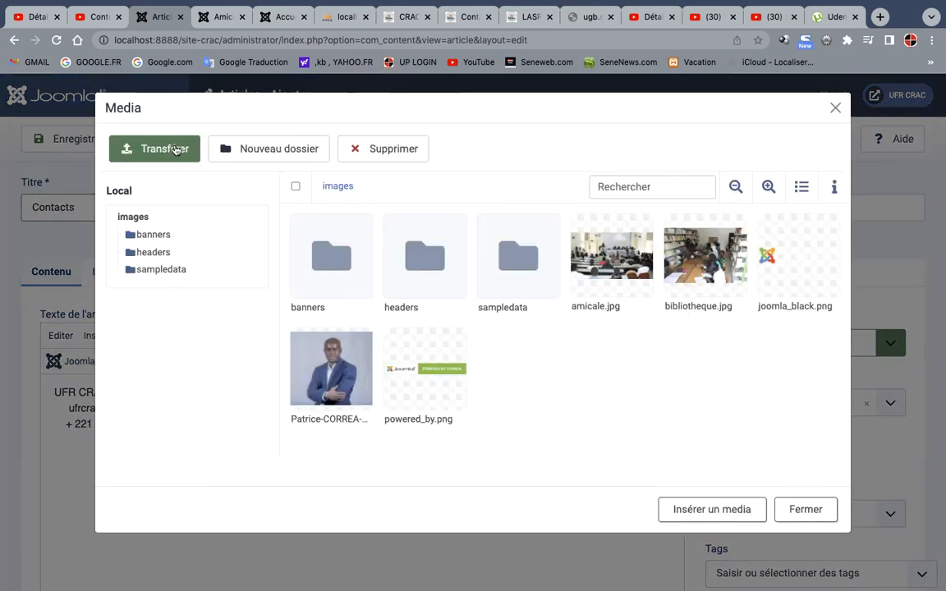
Upload tour.jpeg from the site's contacts folder to the media library and insert it into the Contacts article
click(174, 152)
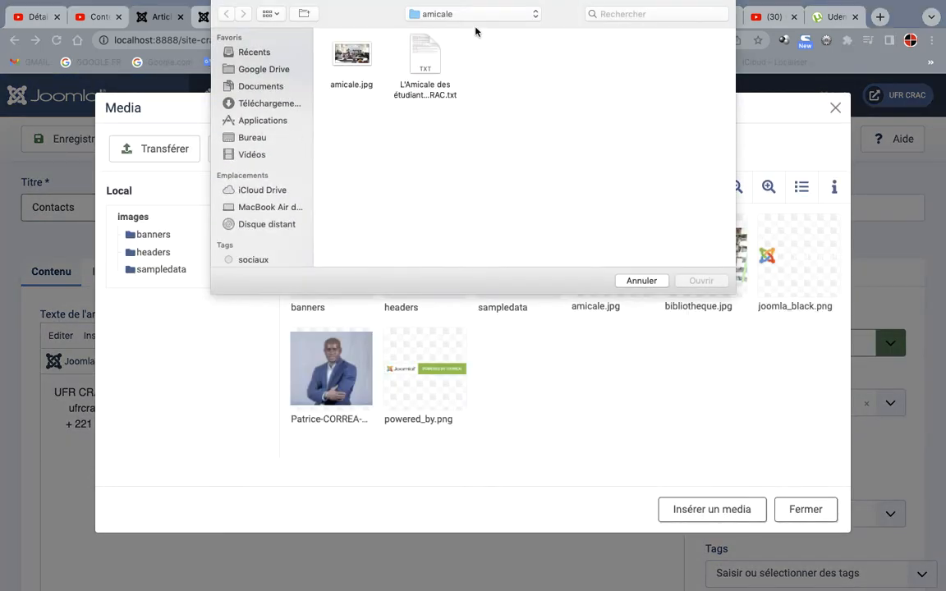
click(475, 14)
click(463, 30)
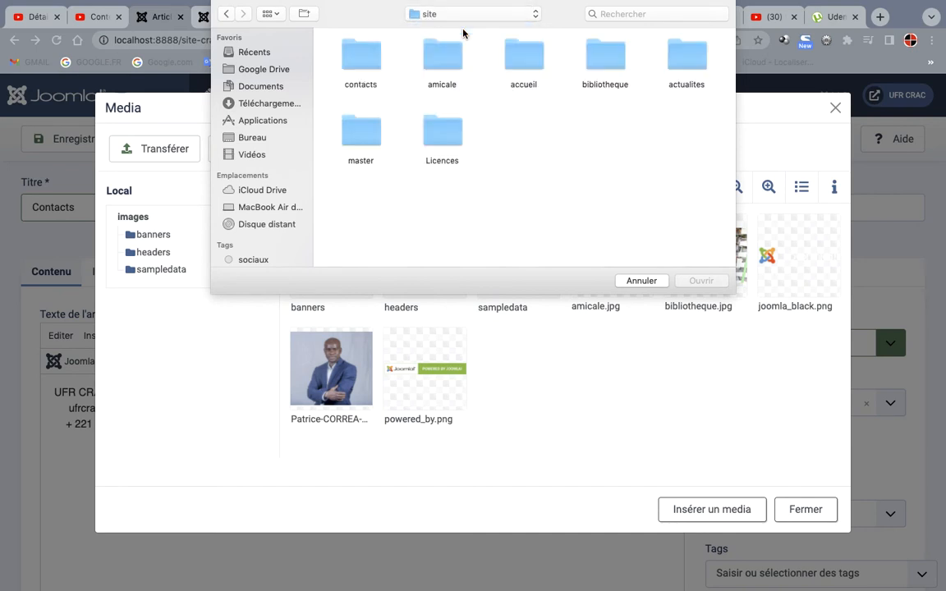
double_click(368, 52)
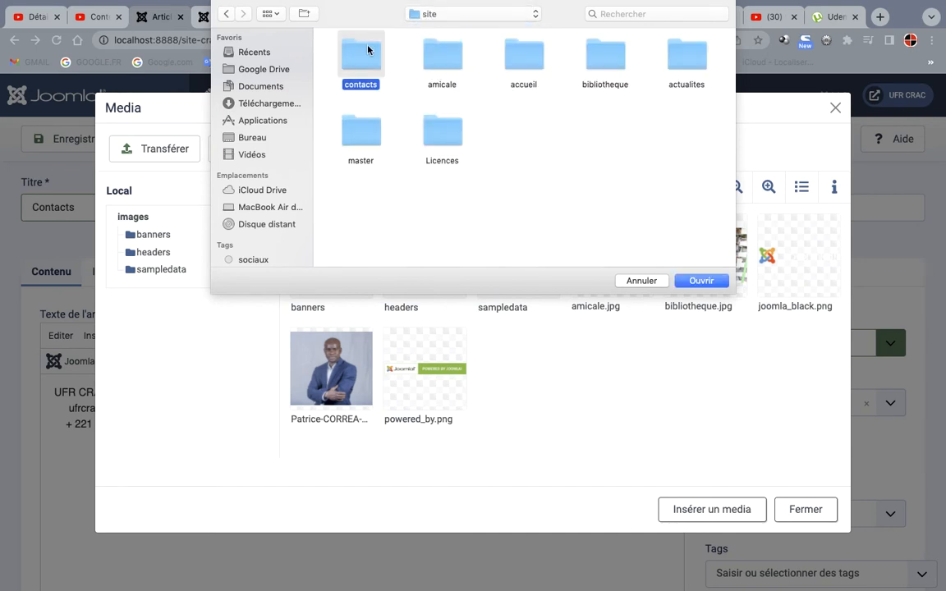
click(349, 51)
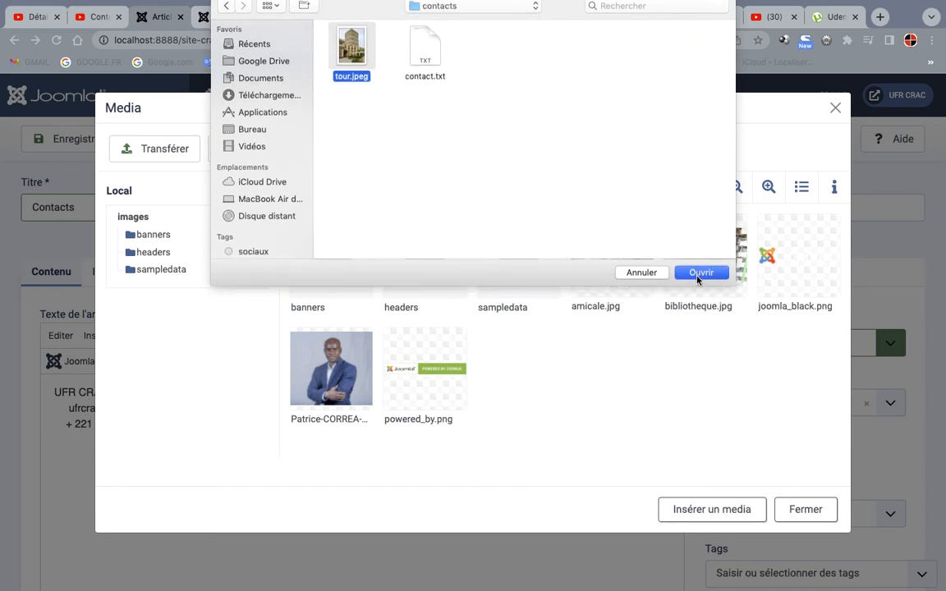
click(700, 281)
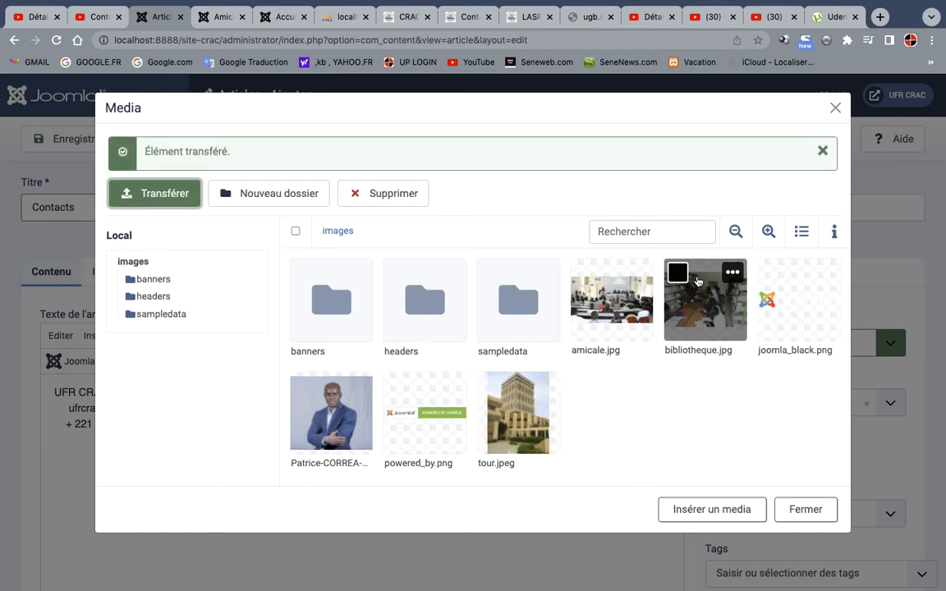
click(537, 411)
click(702, 508)
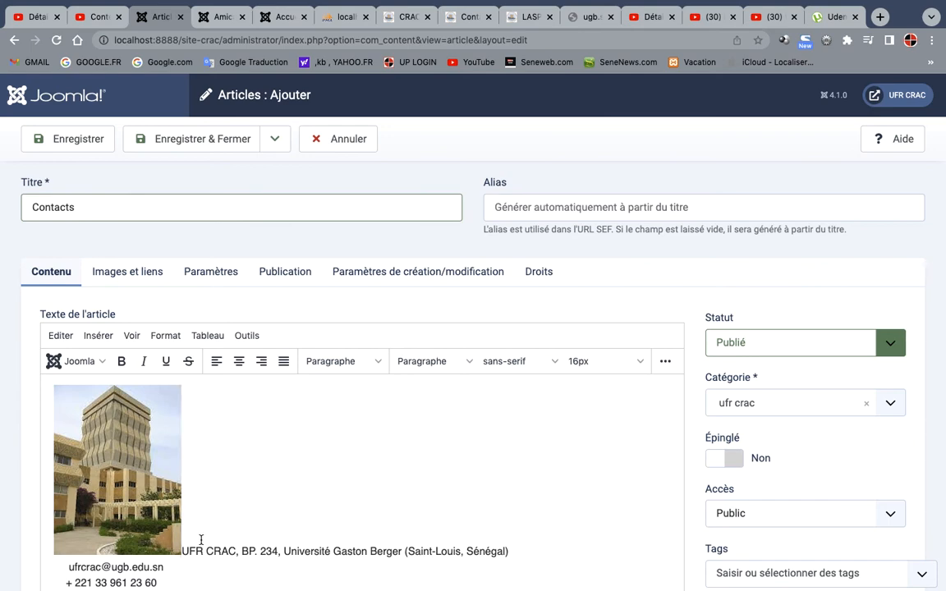
Show the article's HTML source and add float : right; with a closing quotation mark at the end of the tour.jpeg image tag
scroll(481, 456, down, 1)
scroll(480, 456, down, 5)
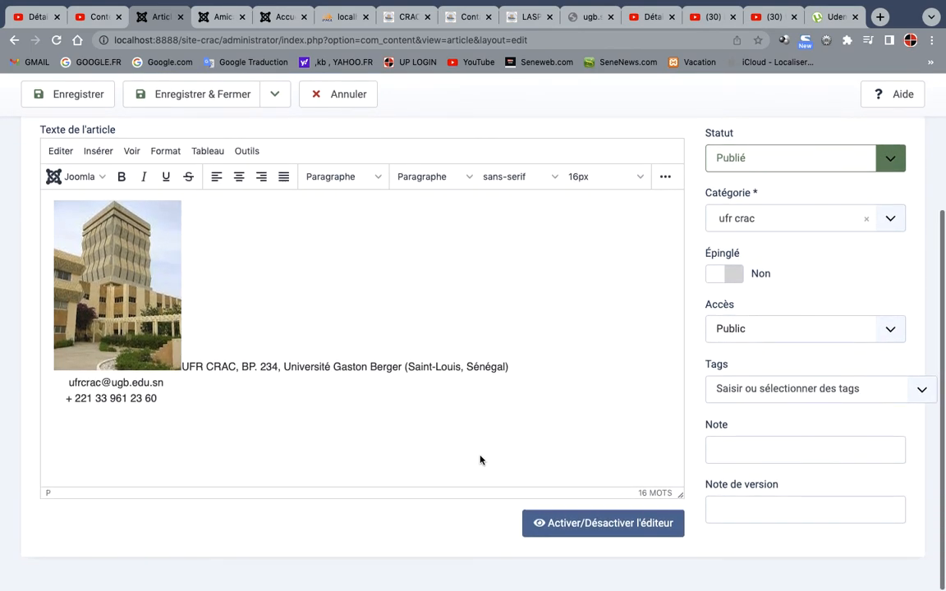
click(588, 523)
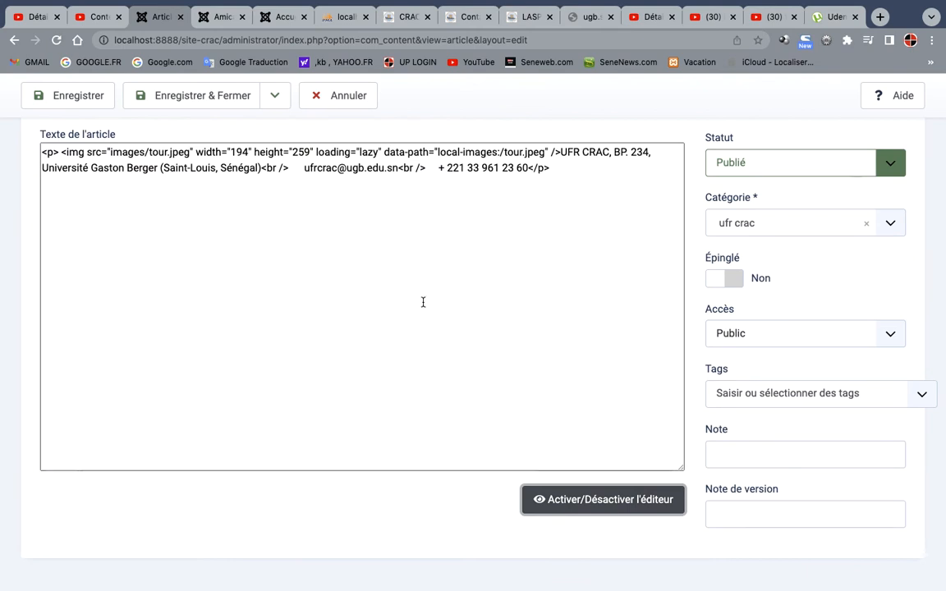
click(553, 154)
text("flo)
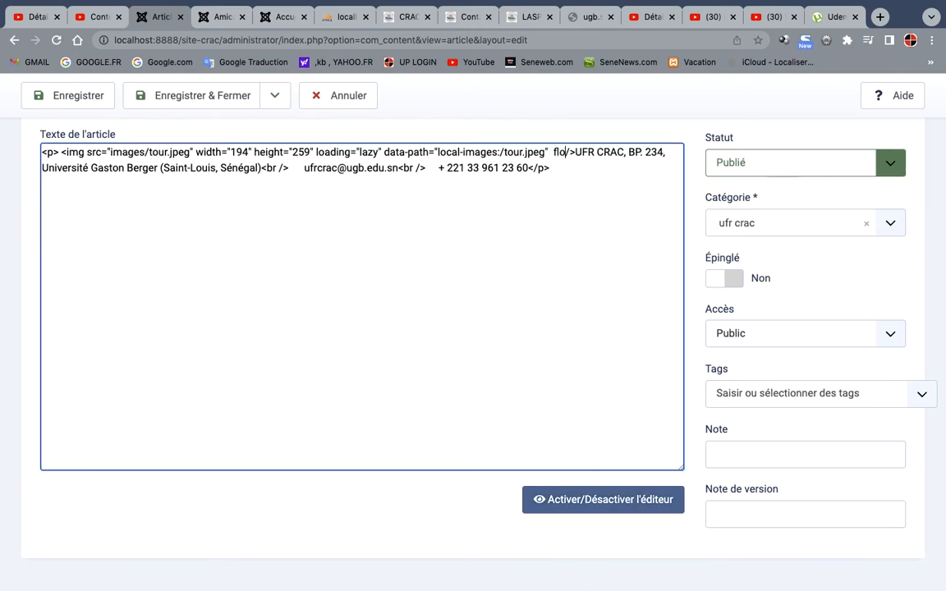
text(at )
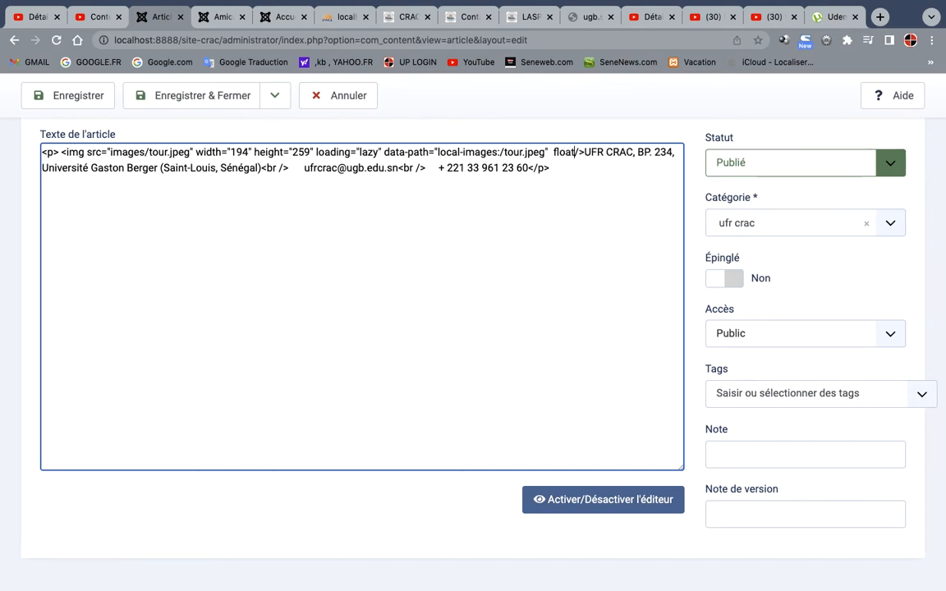
text(: )
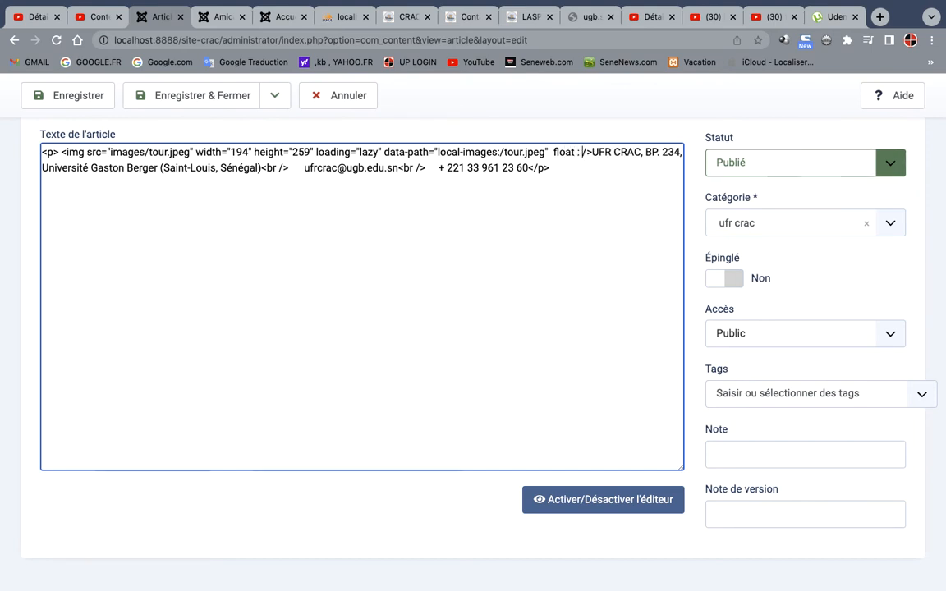
text(right)
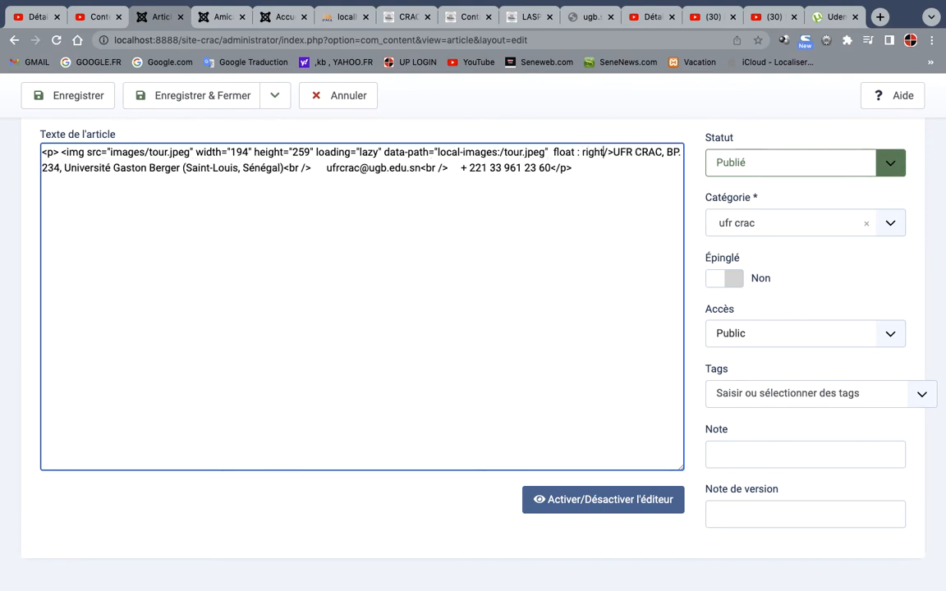
text(;")
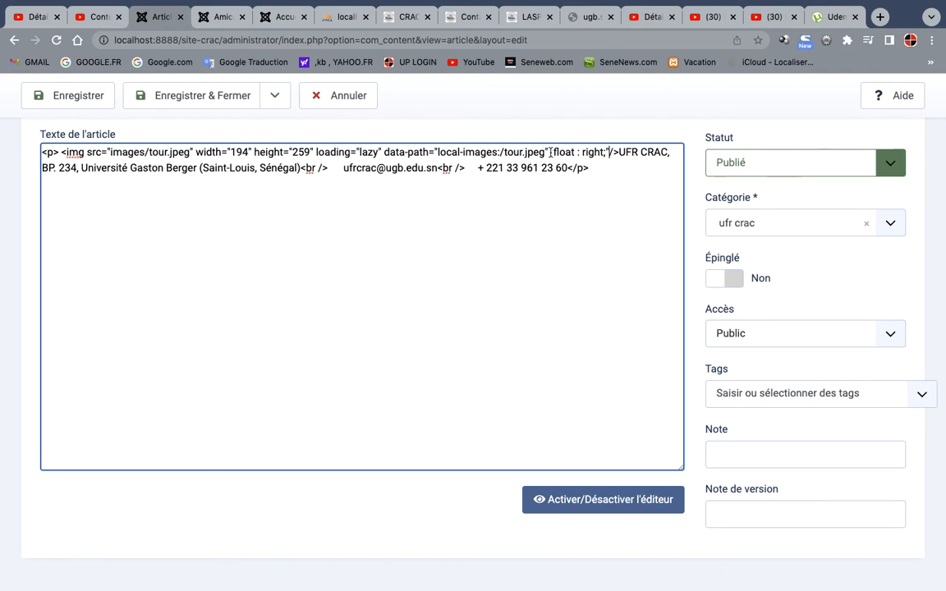
Turn the float declaration in the image tag into a style attribute reading style="float : right;"
click(551, 152)
text(" )
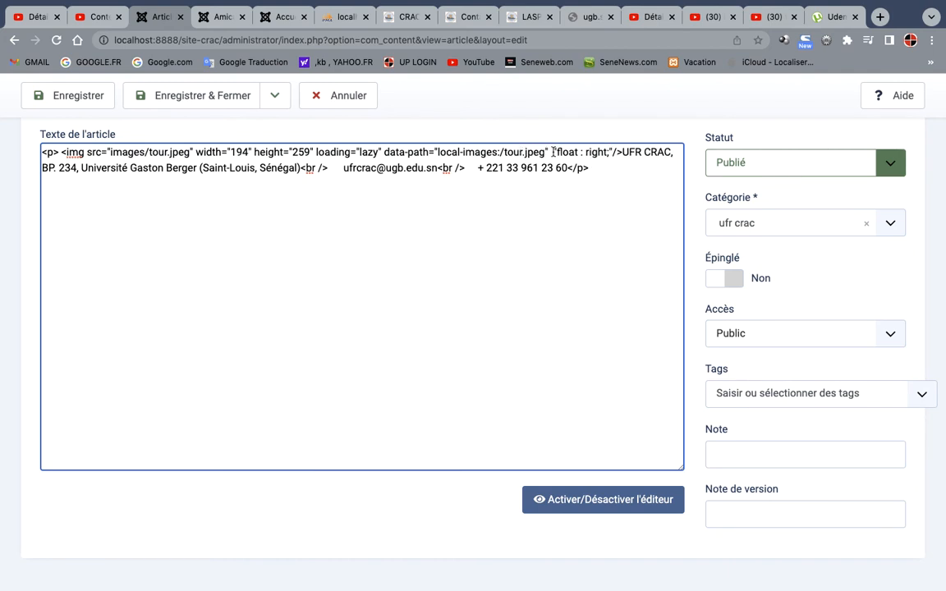
text(st)
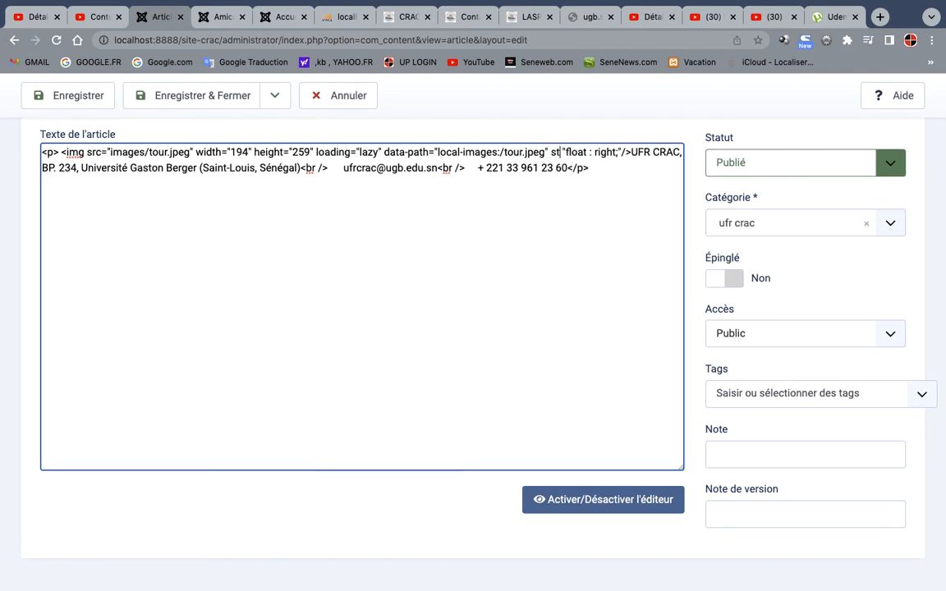
key(Delete)
text(yle)
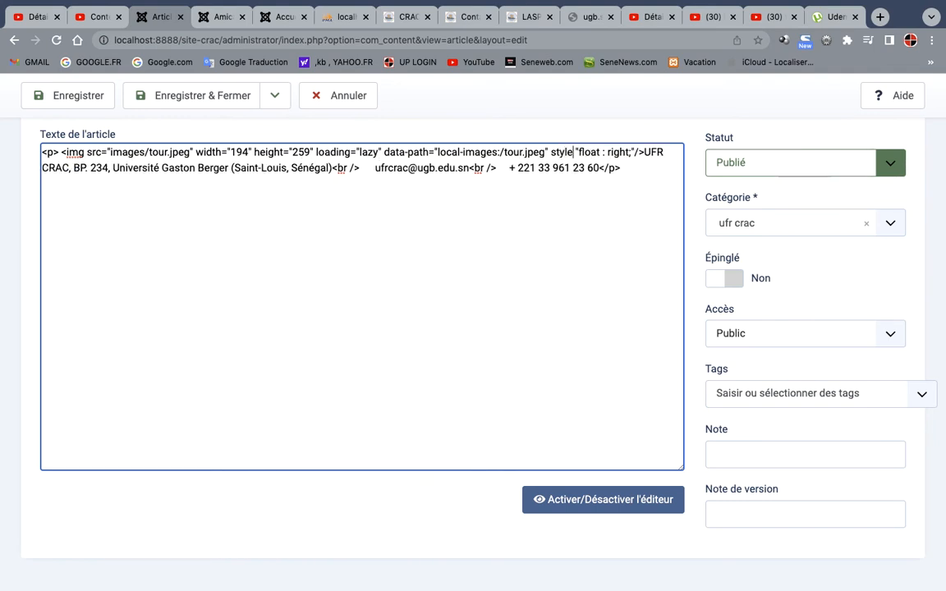
text(=)
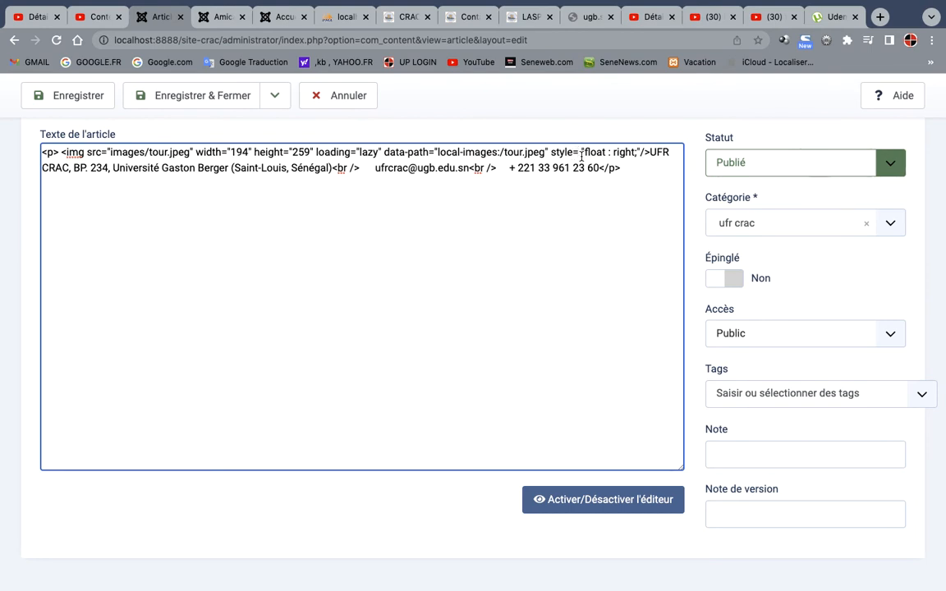
key(BackSpace)
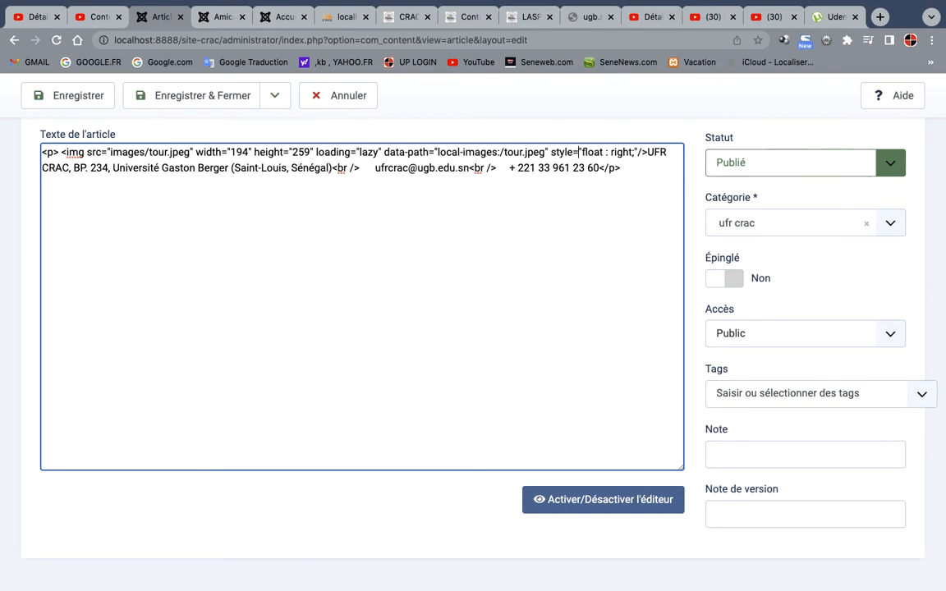
Add margin-left:15px; to the tour image's style, and save and close the article from the visual editor
click(635, 152)
text(margin)
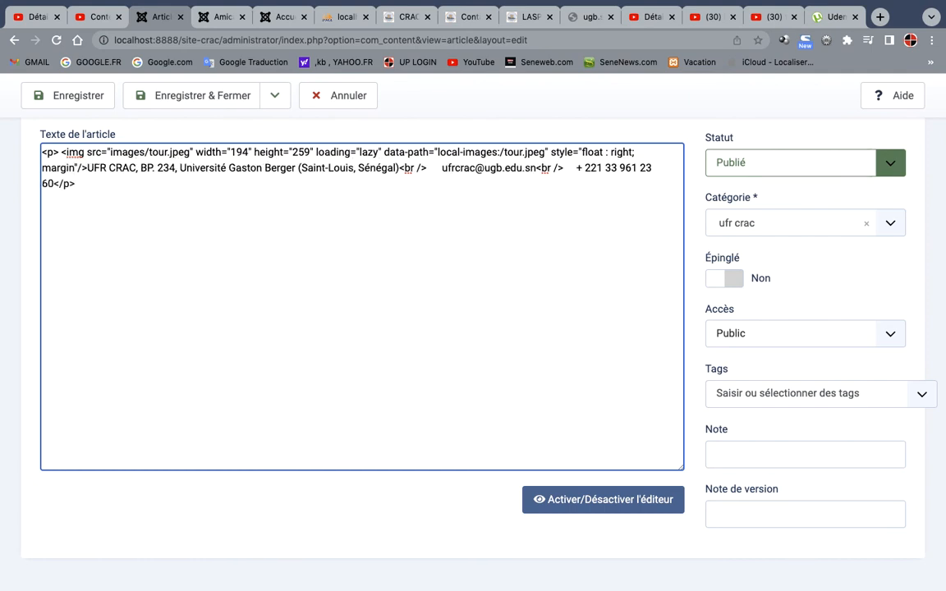
text(-left)
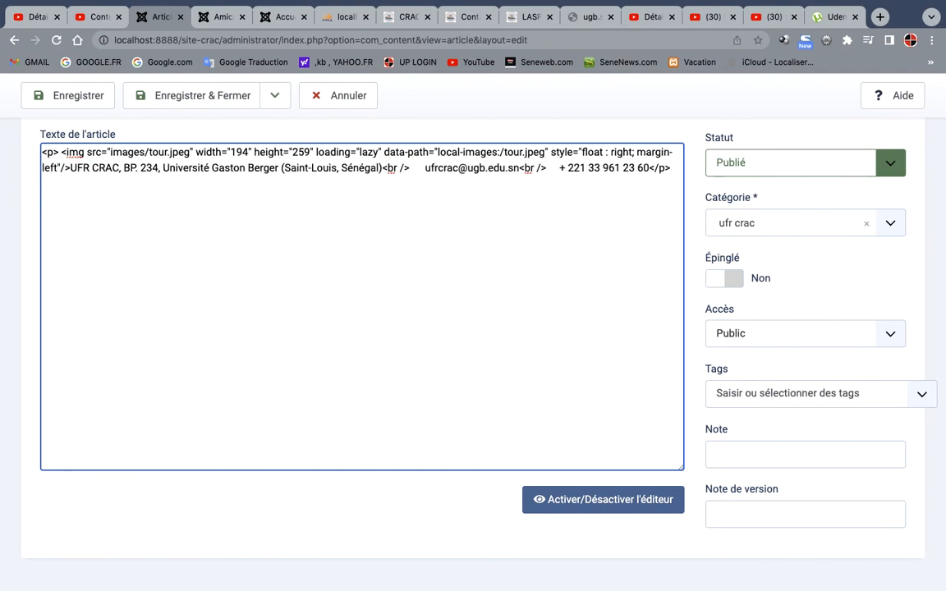
text(:15)
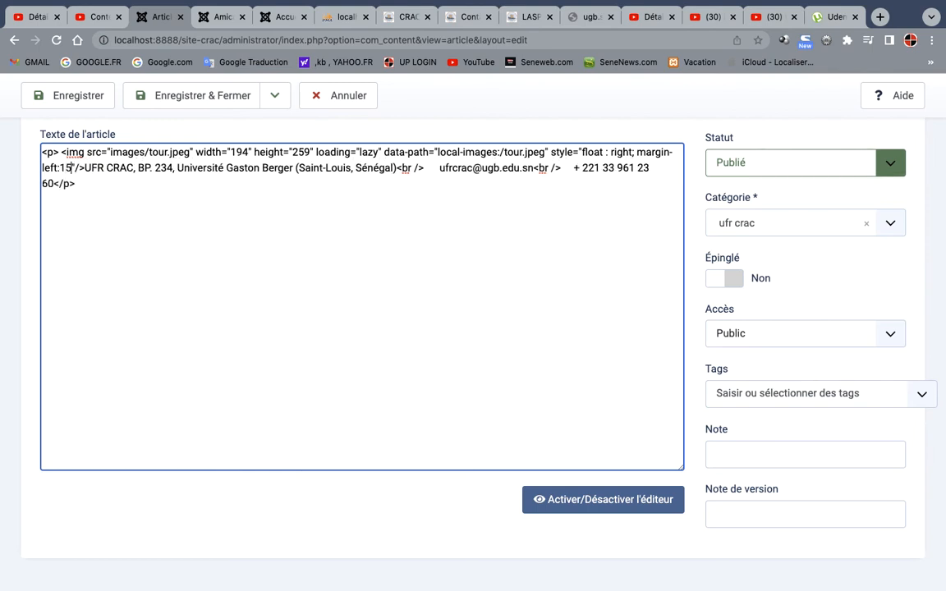
text(px;)
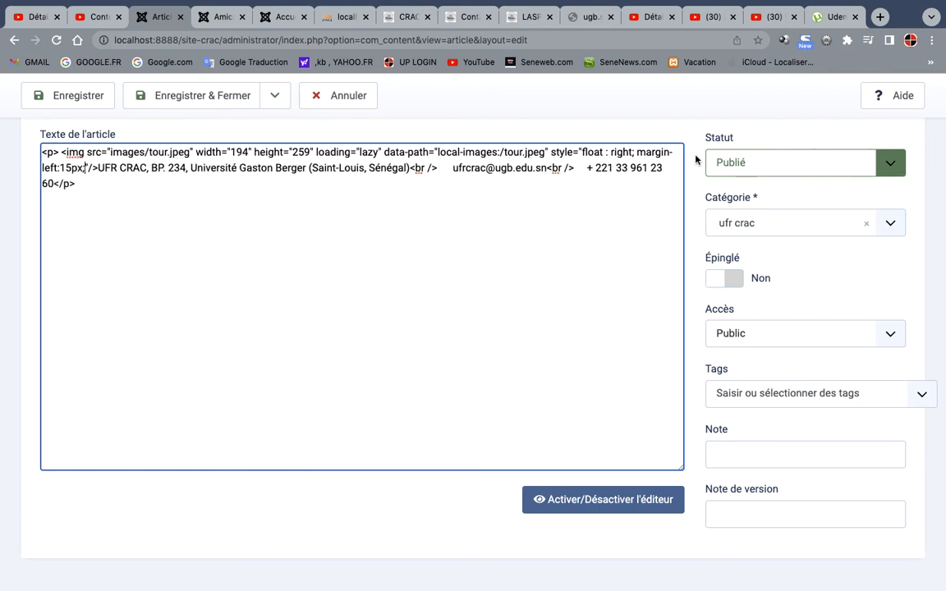
click(593, 501)
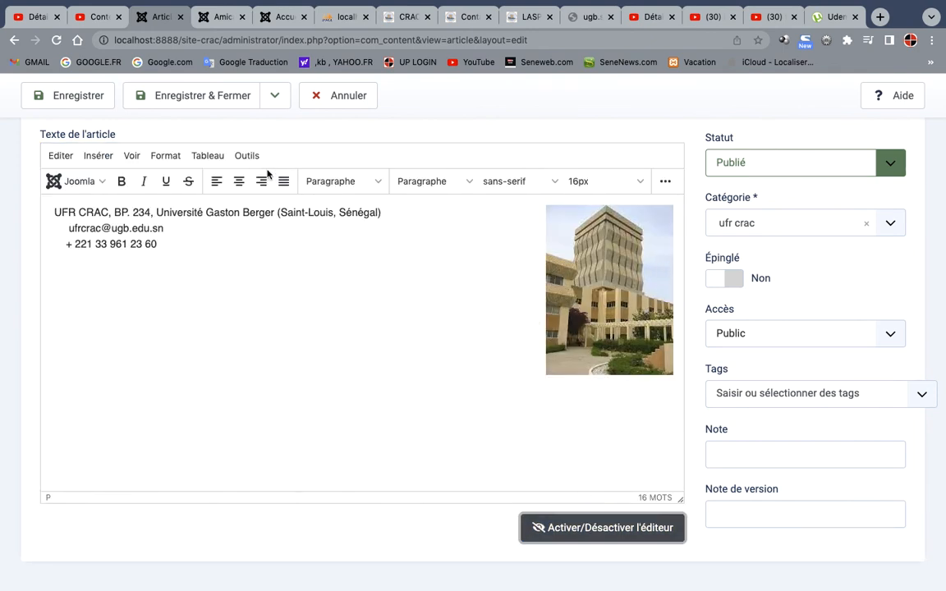
click(199, 105)
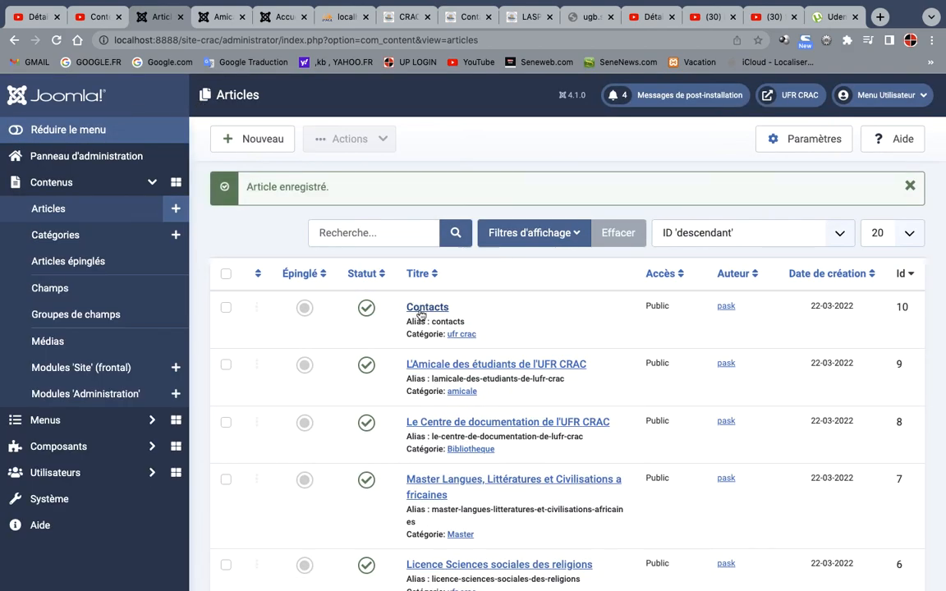
Reopen the Contacts article, change its category to Contacts, and save and close it
click(421, 309)
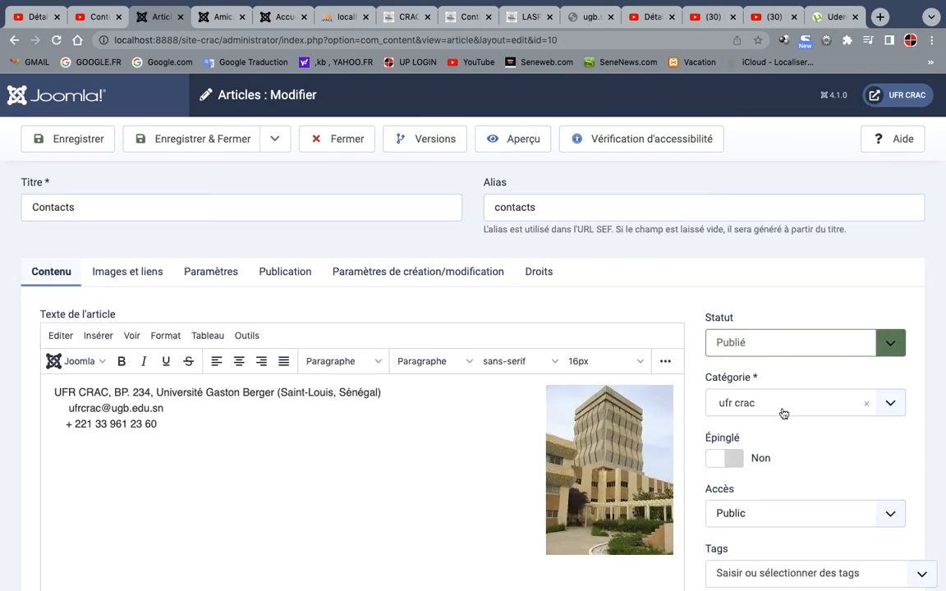
click(880, 413)
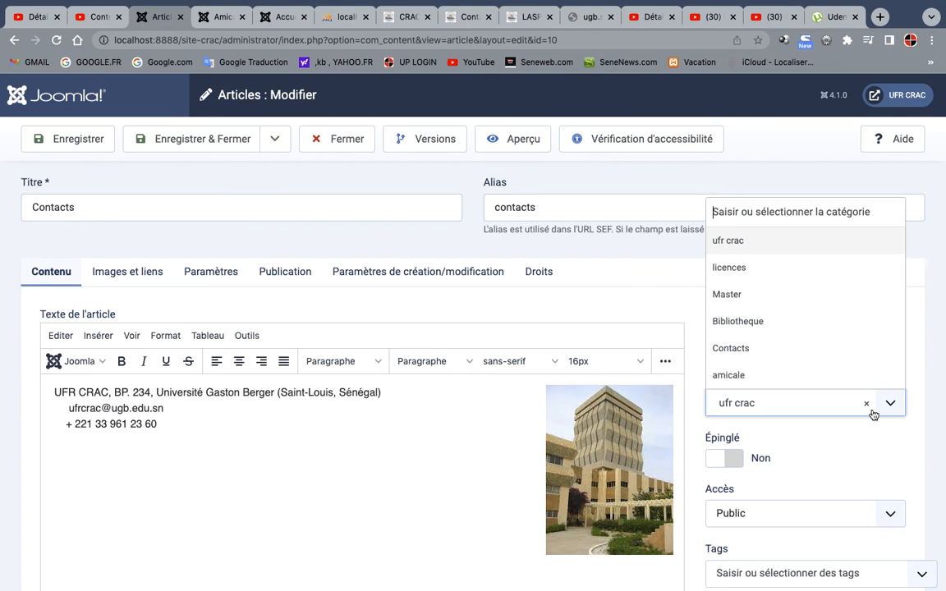
click(731, 348)
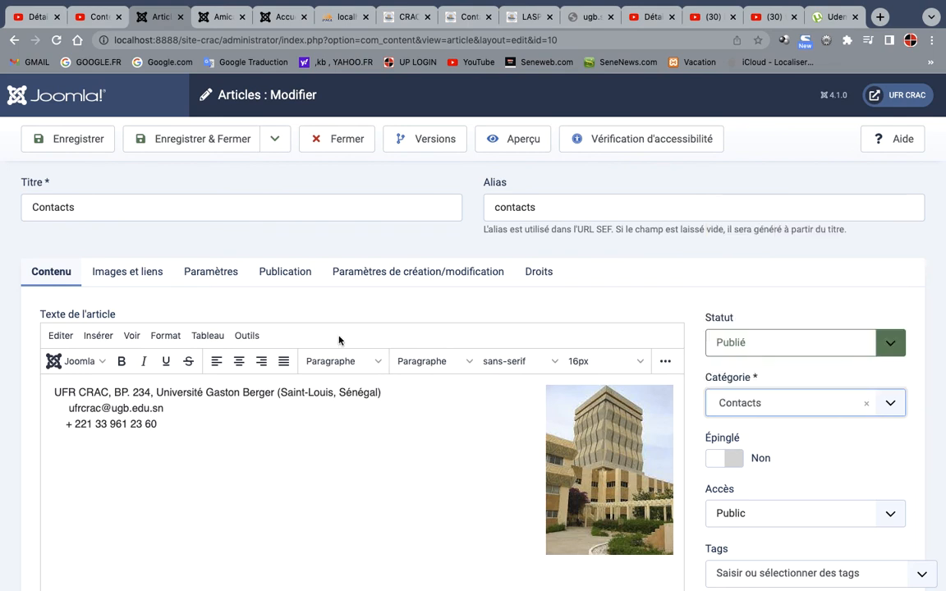
click(197, 146)
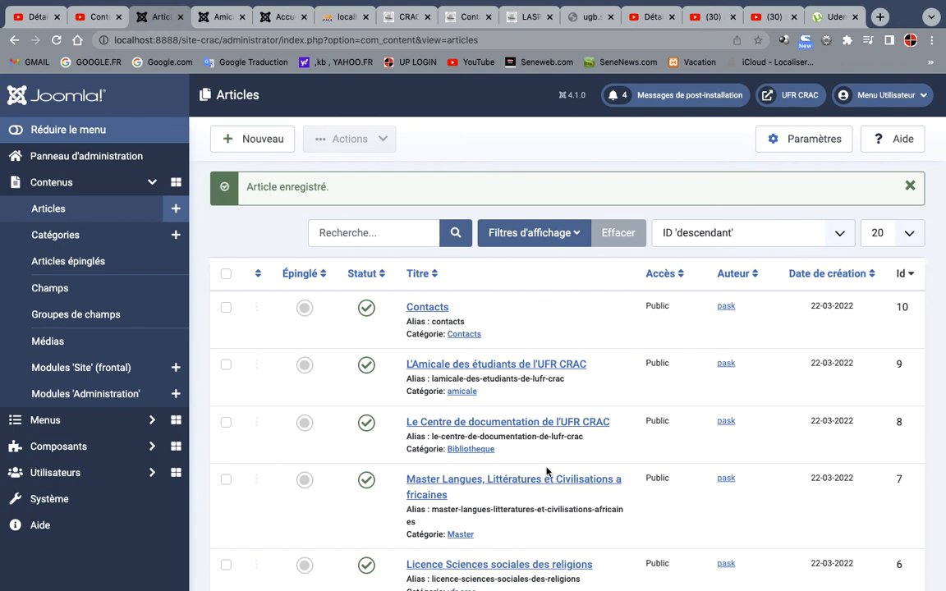
Start a new link in the site's main menu with the title "contacts"
click(152, 420)
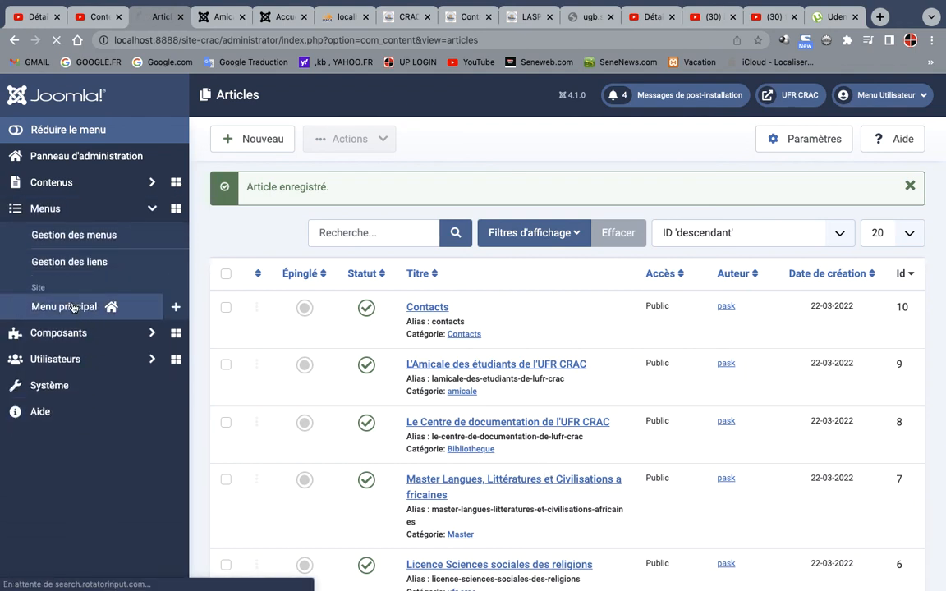
click(66, 306)
click(224, 139)
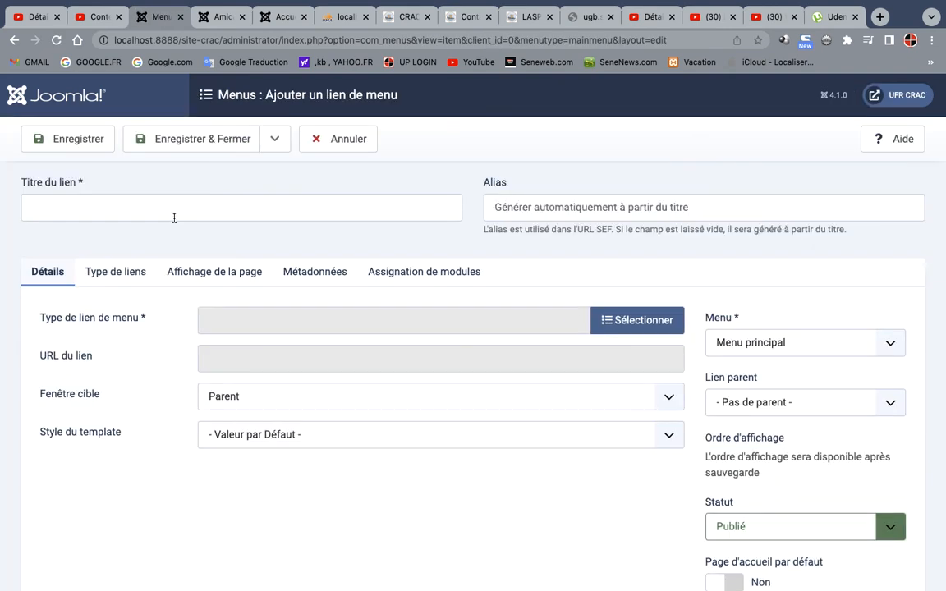
click(172, 215)
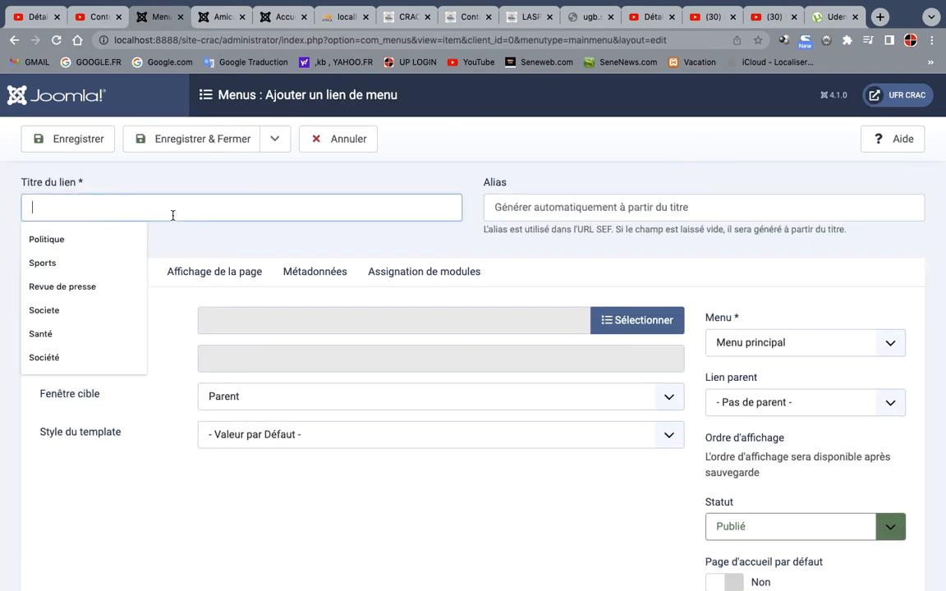
text(conta)
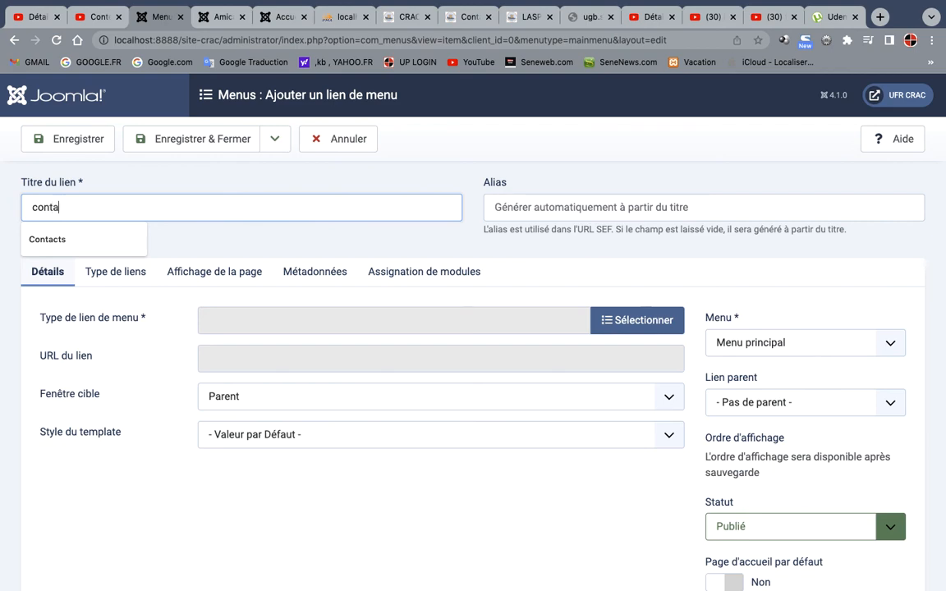
text(cts)
Set the type of the contacts menu link to a single Article
click(626, 330)
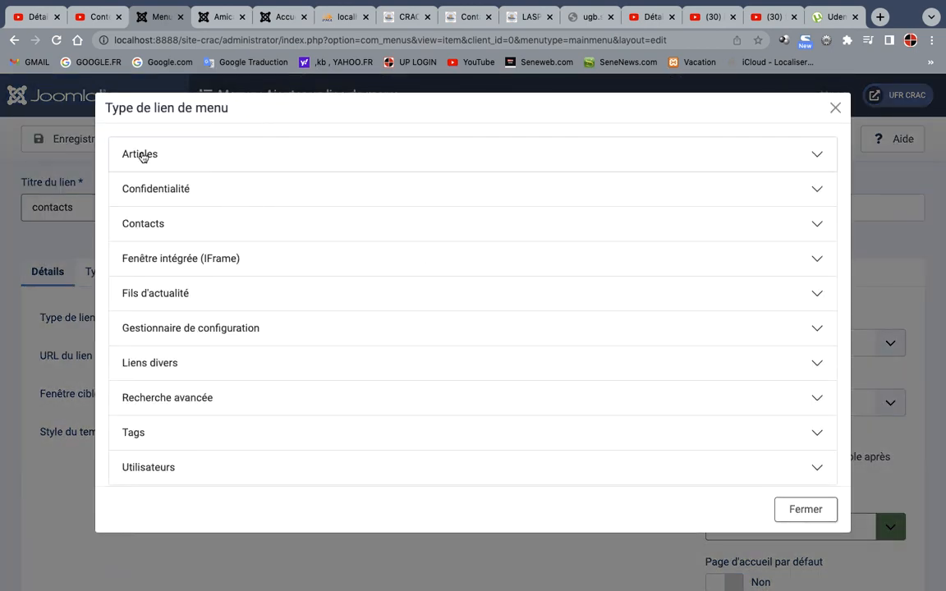
click(141, 155)
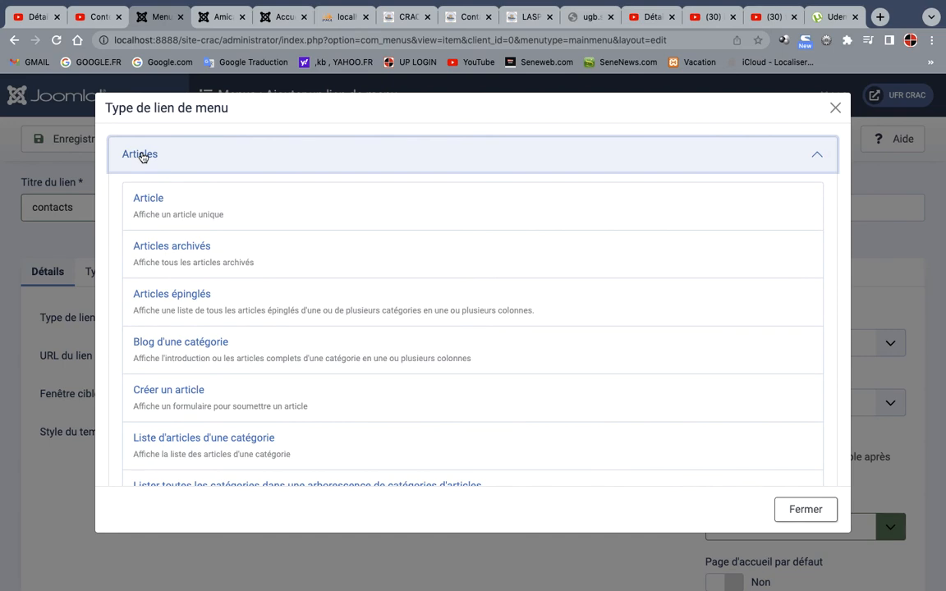
click(158, 196)
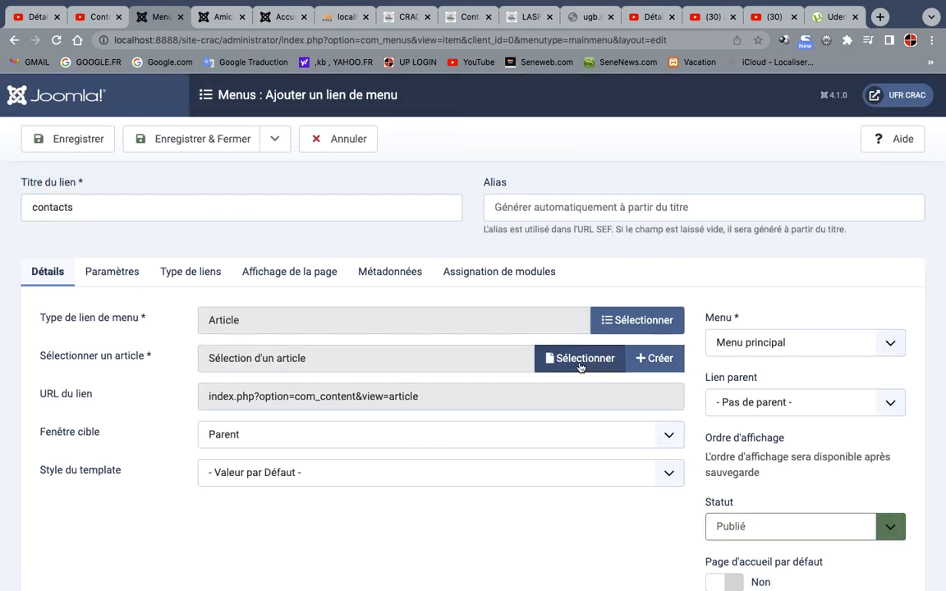
Assign the Contacts article to the contacts menu link, and save and close the link
click(579, 359)
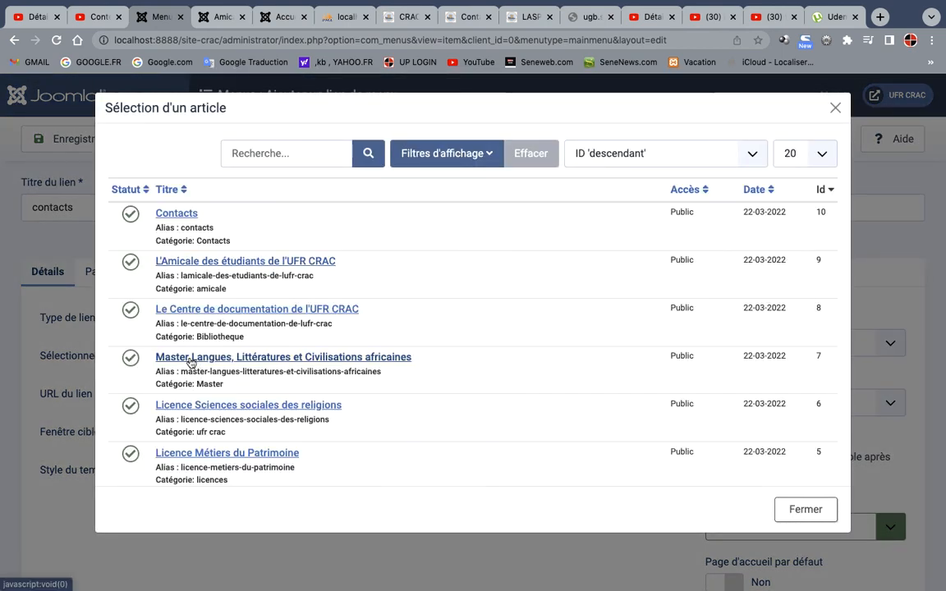
click(164, 214)
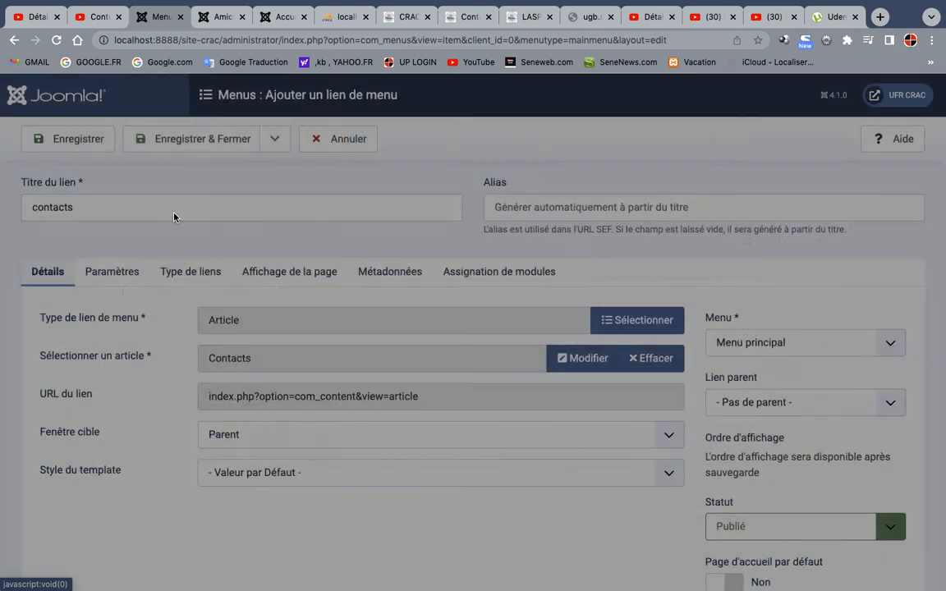
click(204, 145)
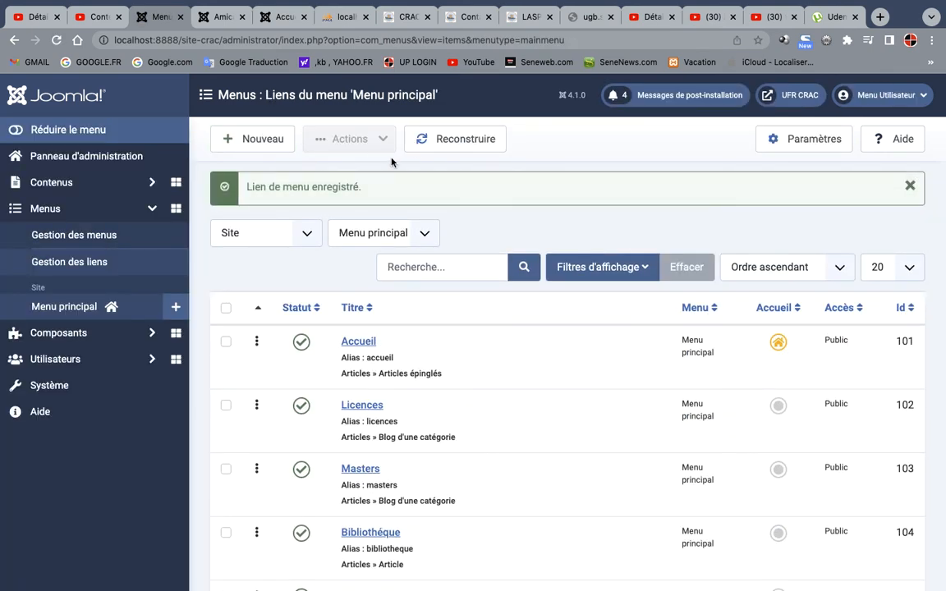
Reload the public site, view the contacts page from the main menu, and return to the Accueil page
click(229, 23)
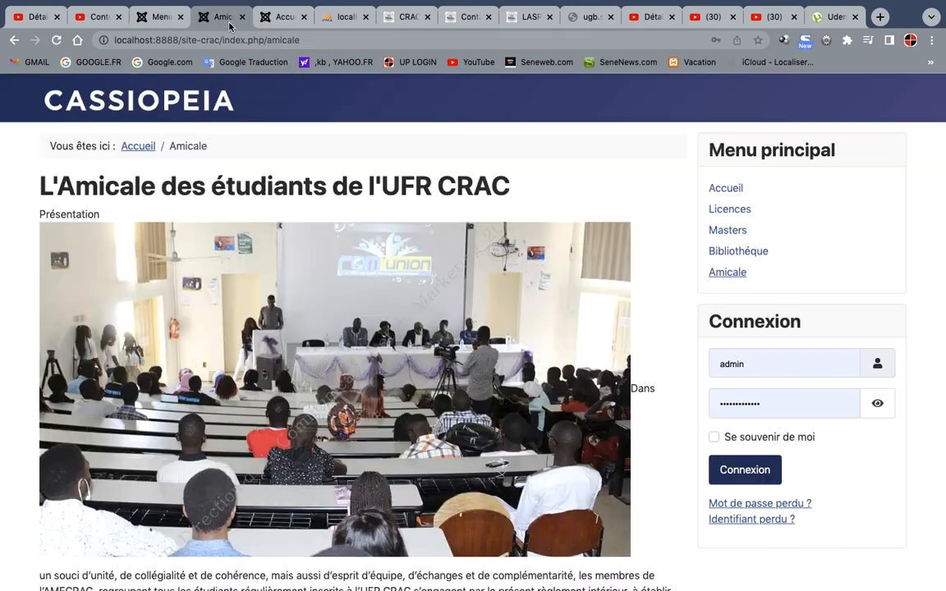
click(56, 44)
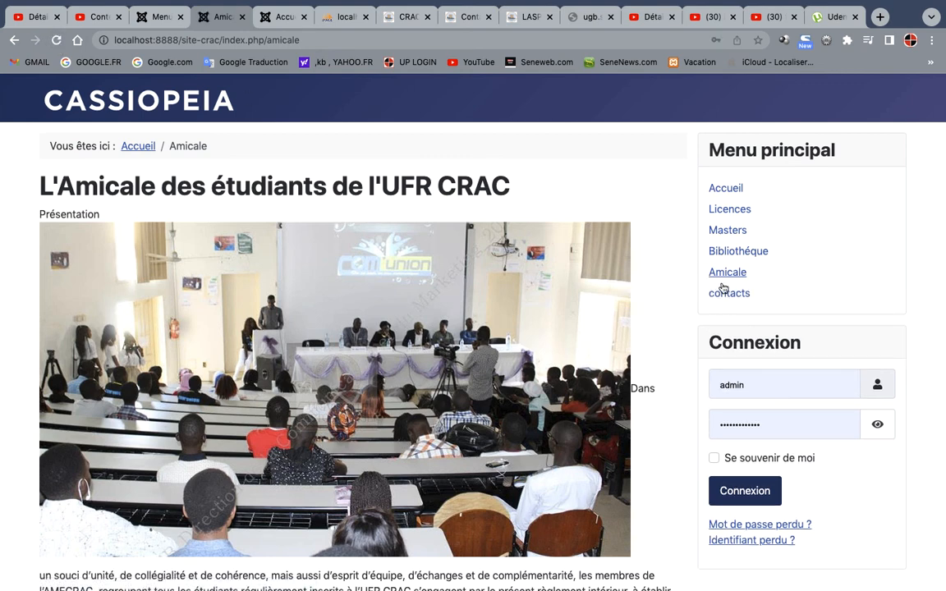
click(726, 294)
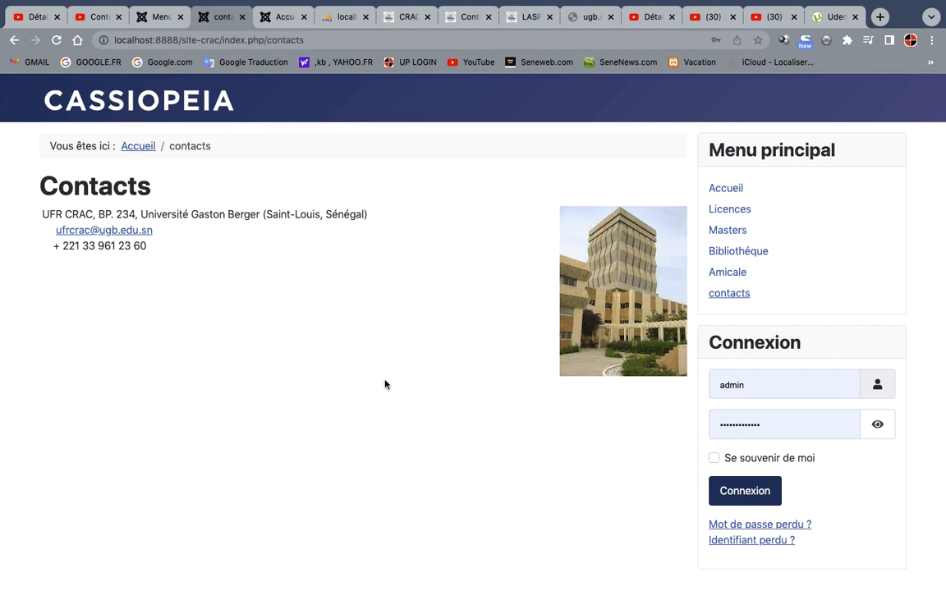
click(726, 194)
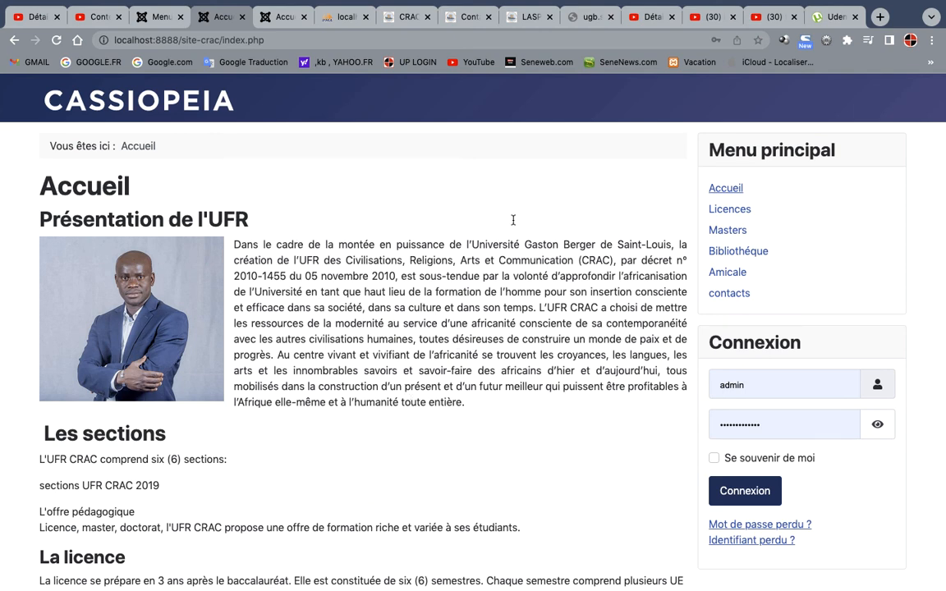
mouse_move(492, 4)
click(535, 7)
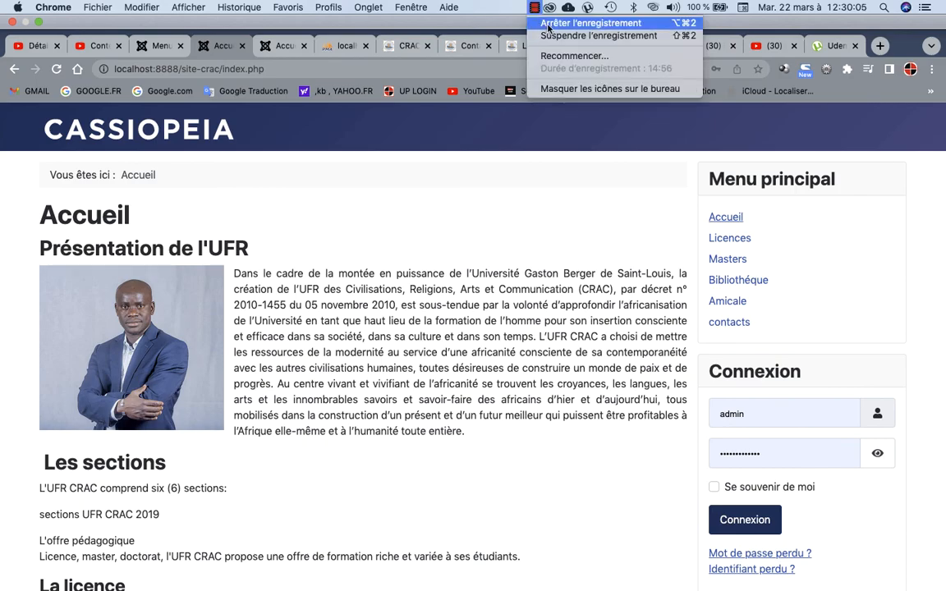
click(548, 24)
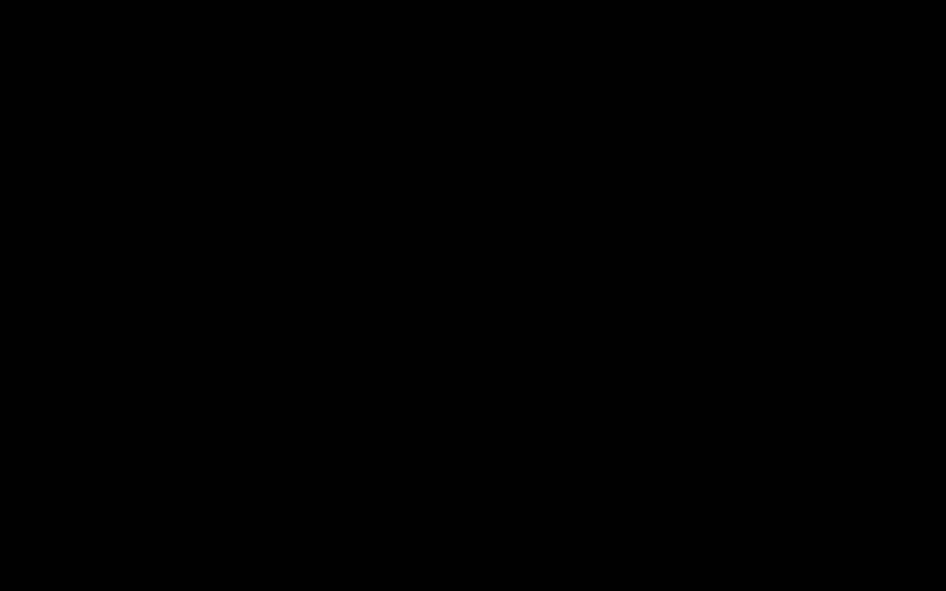